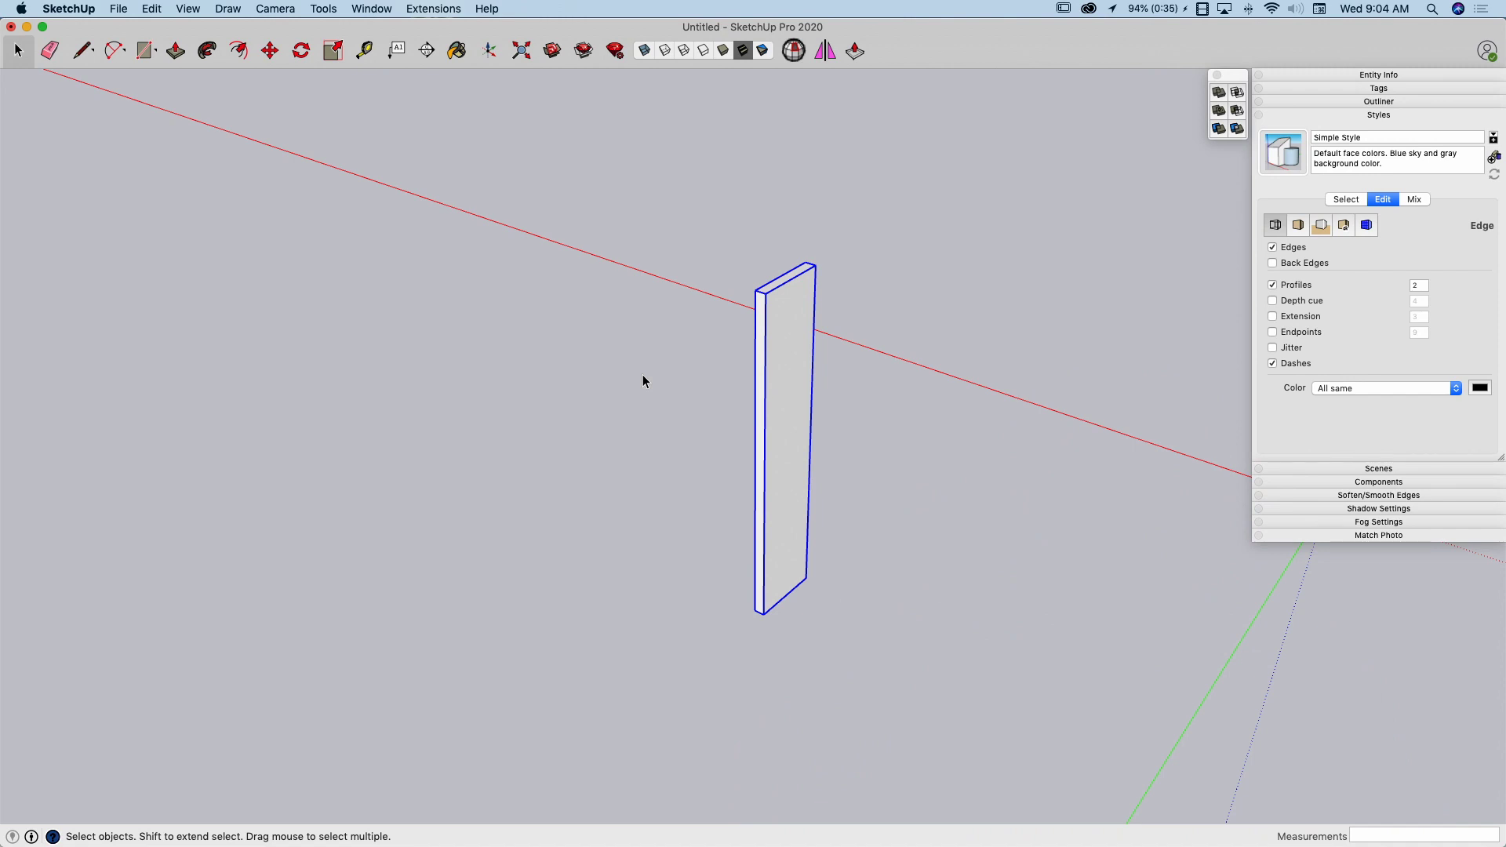
middle_click_drag(643, 382, 880, 408)
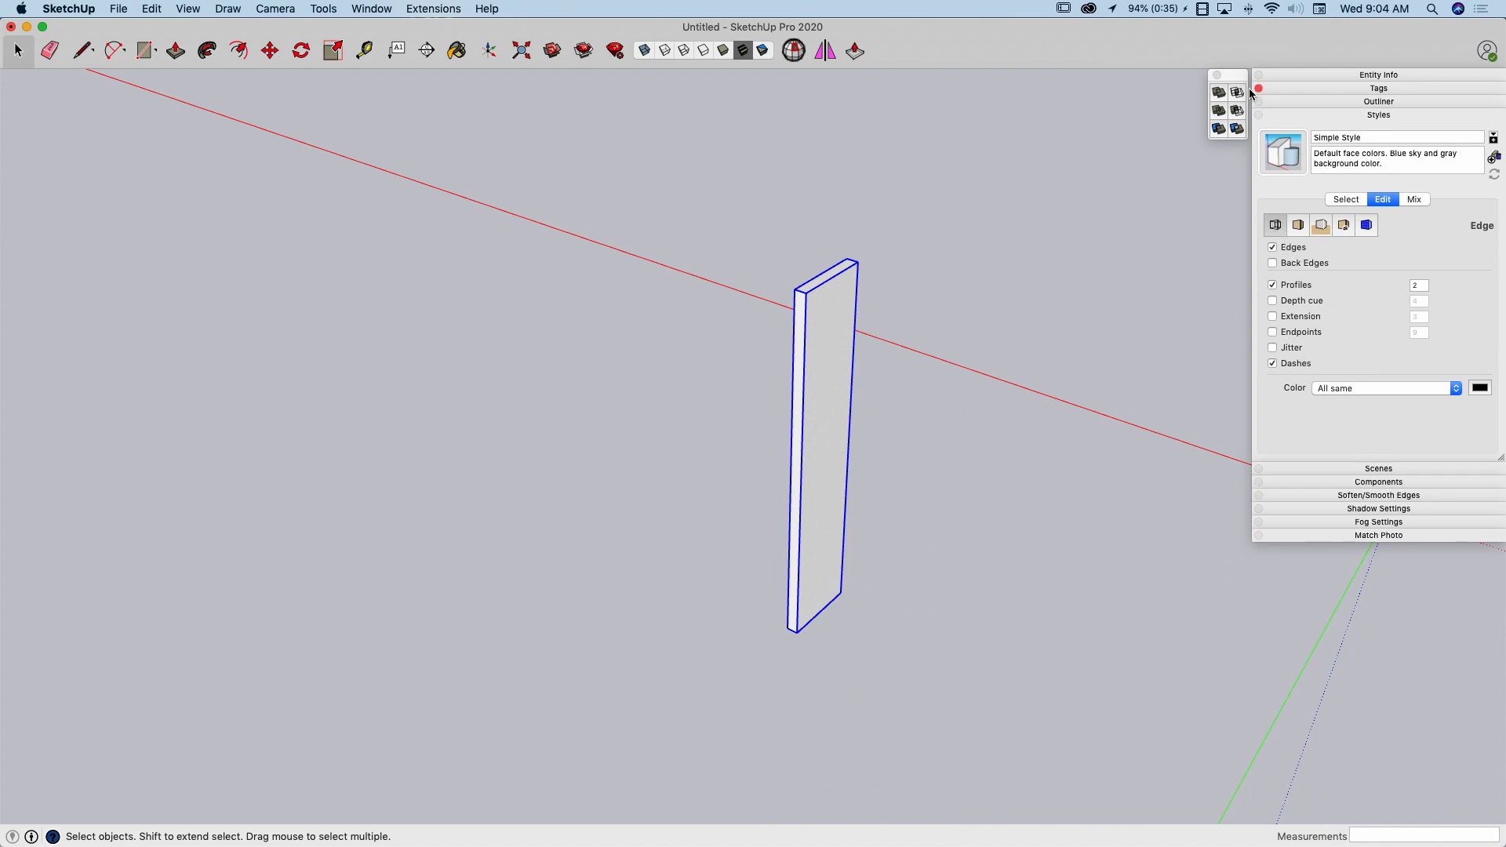
left_click_drag(1235, 75, 1231, 79)
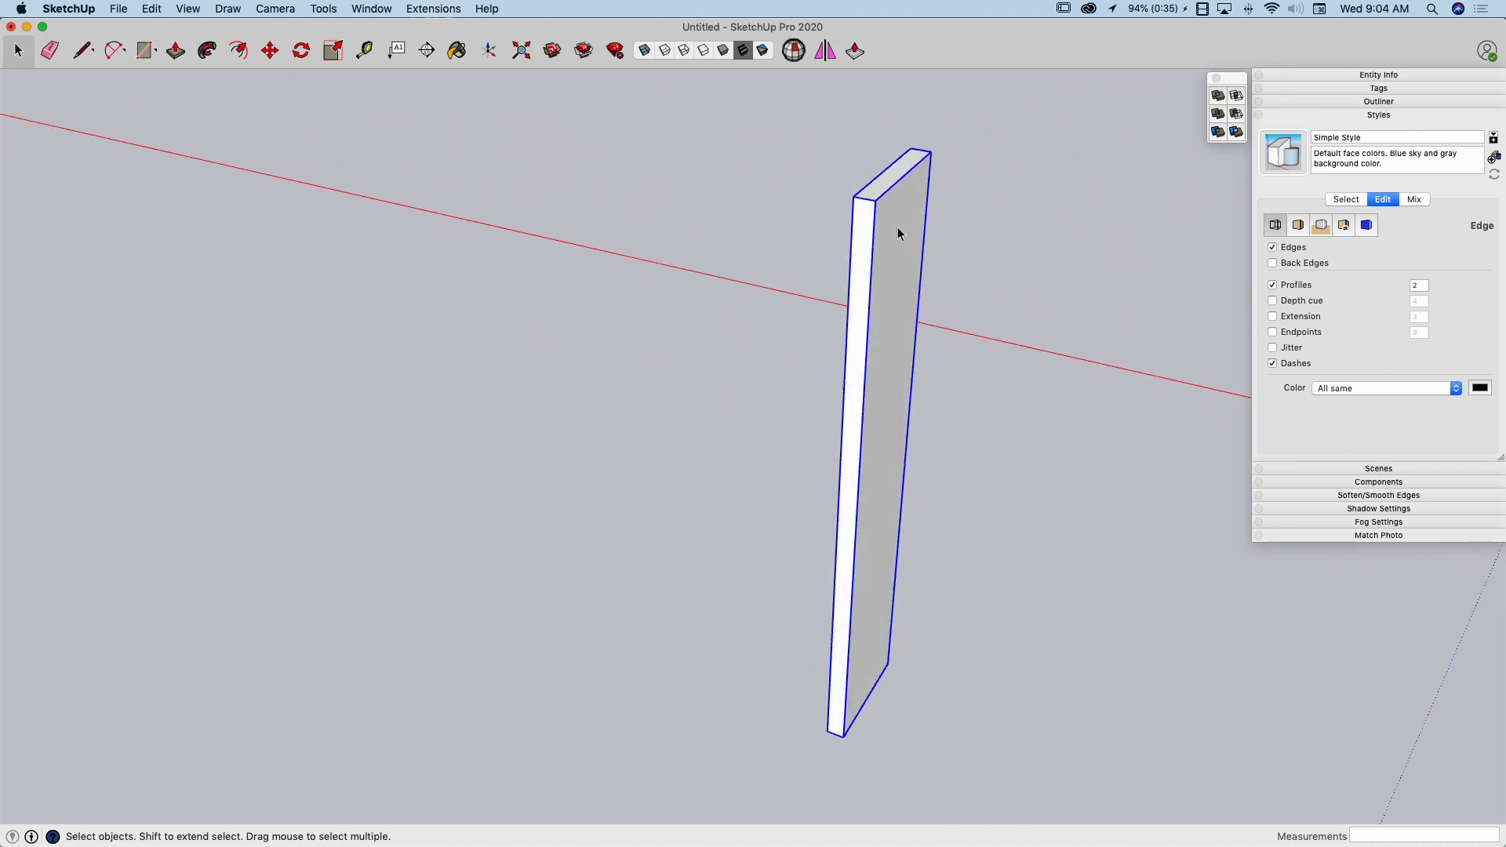
key("l")
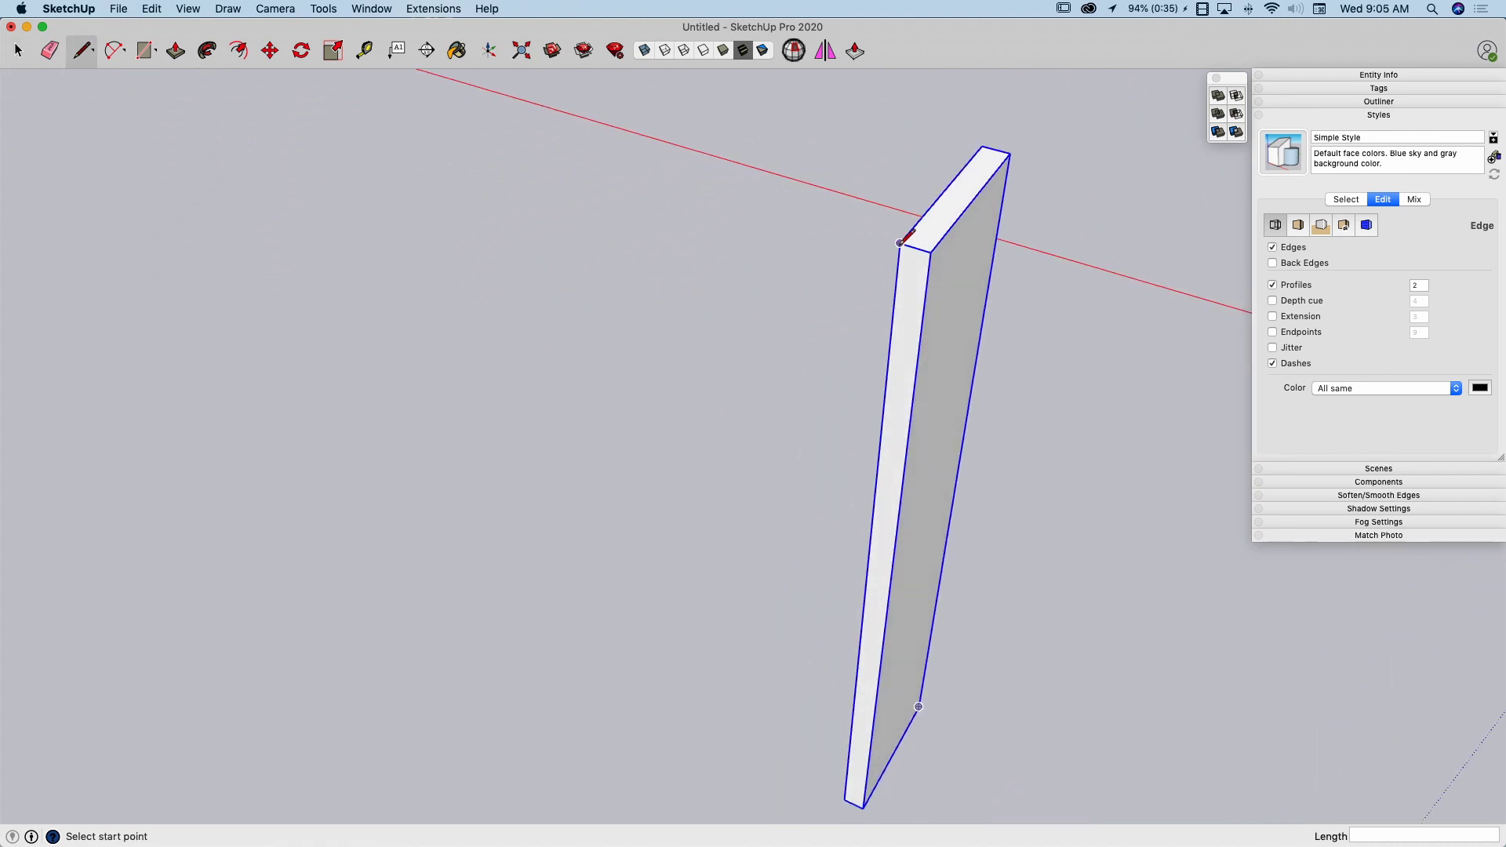
left_click(900, 243)
key("space")
Make a copy of the vertical board rotated 90 degrees about its top corner, forming a horizontal board
middle_click_drag(990, 135, 894, 246)
middle_click_drag(725, 187, 875, 200)
key("q")
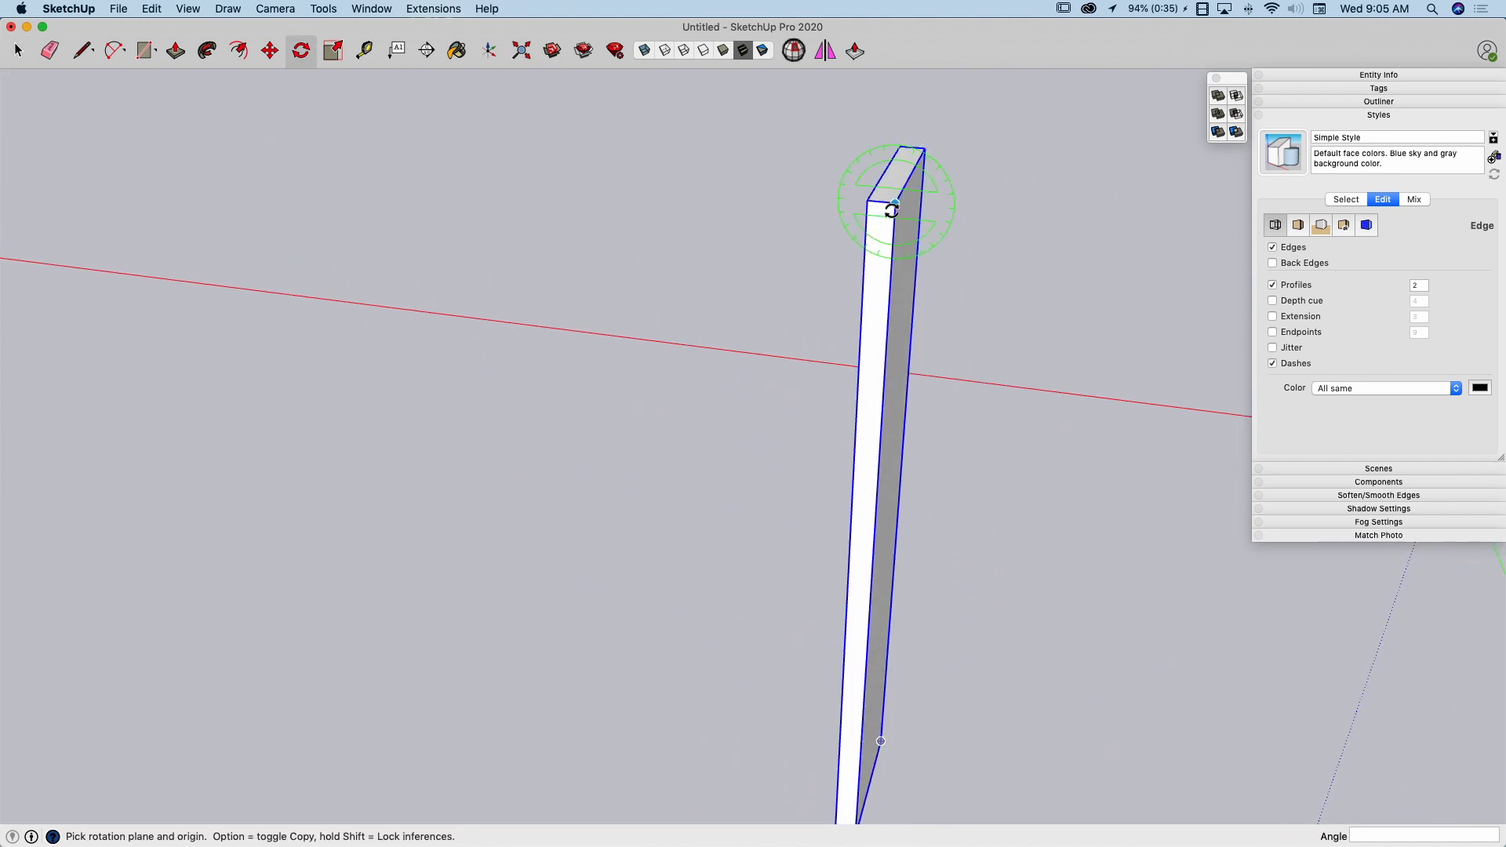
left_click(894, 204)
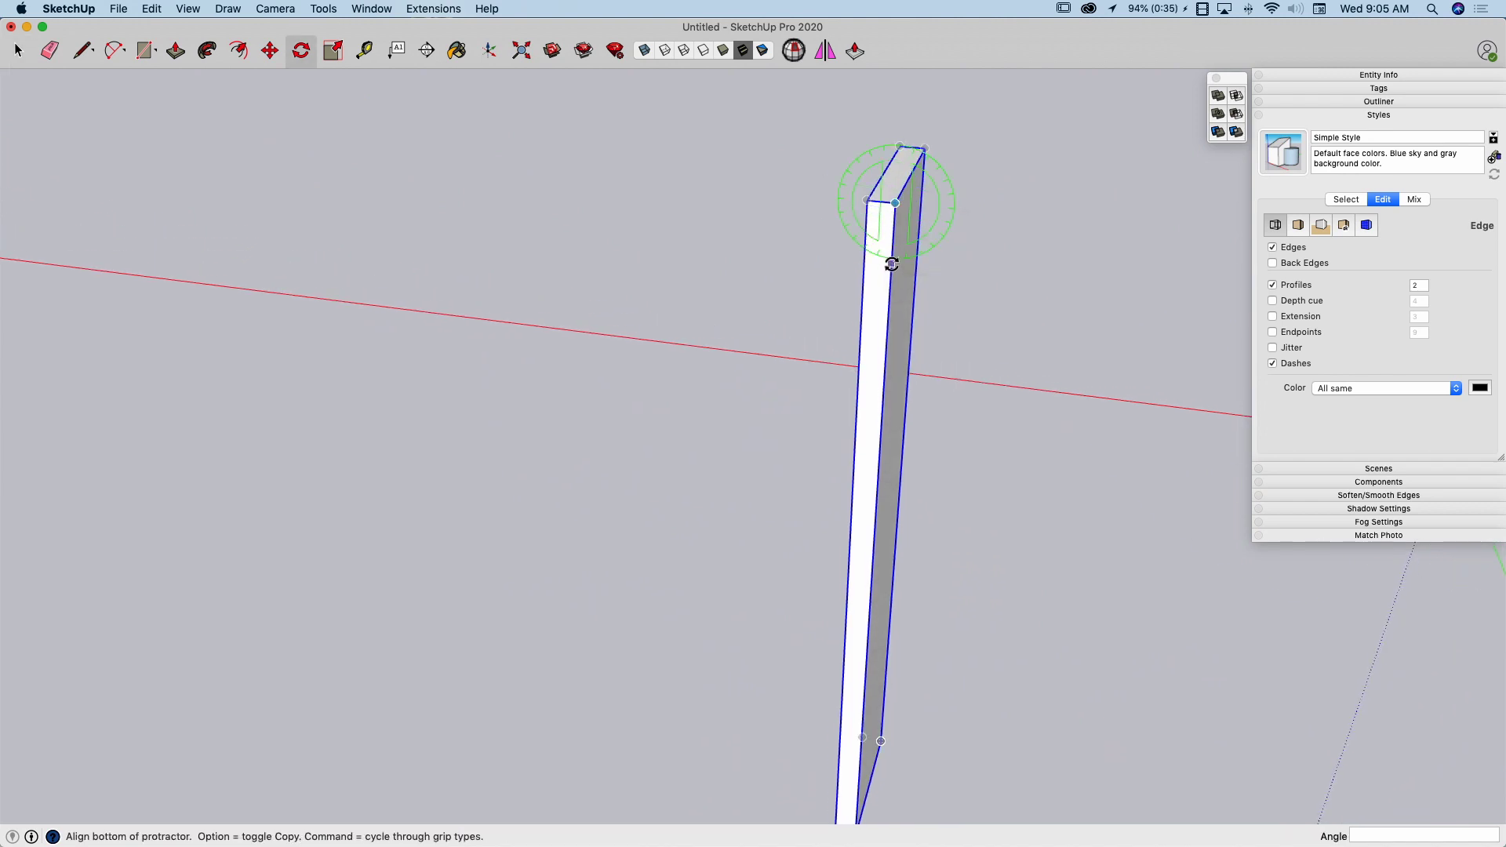
left_click(892, 264)
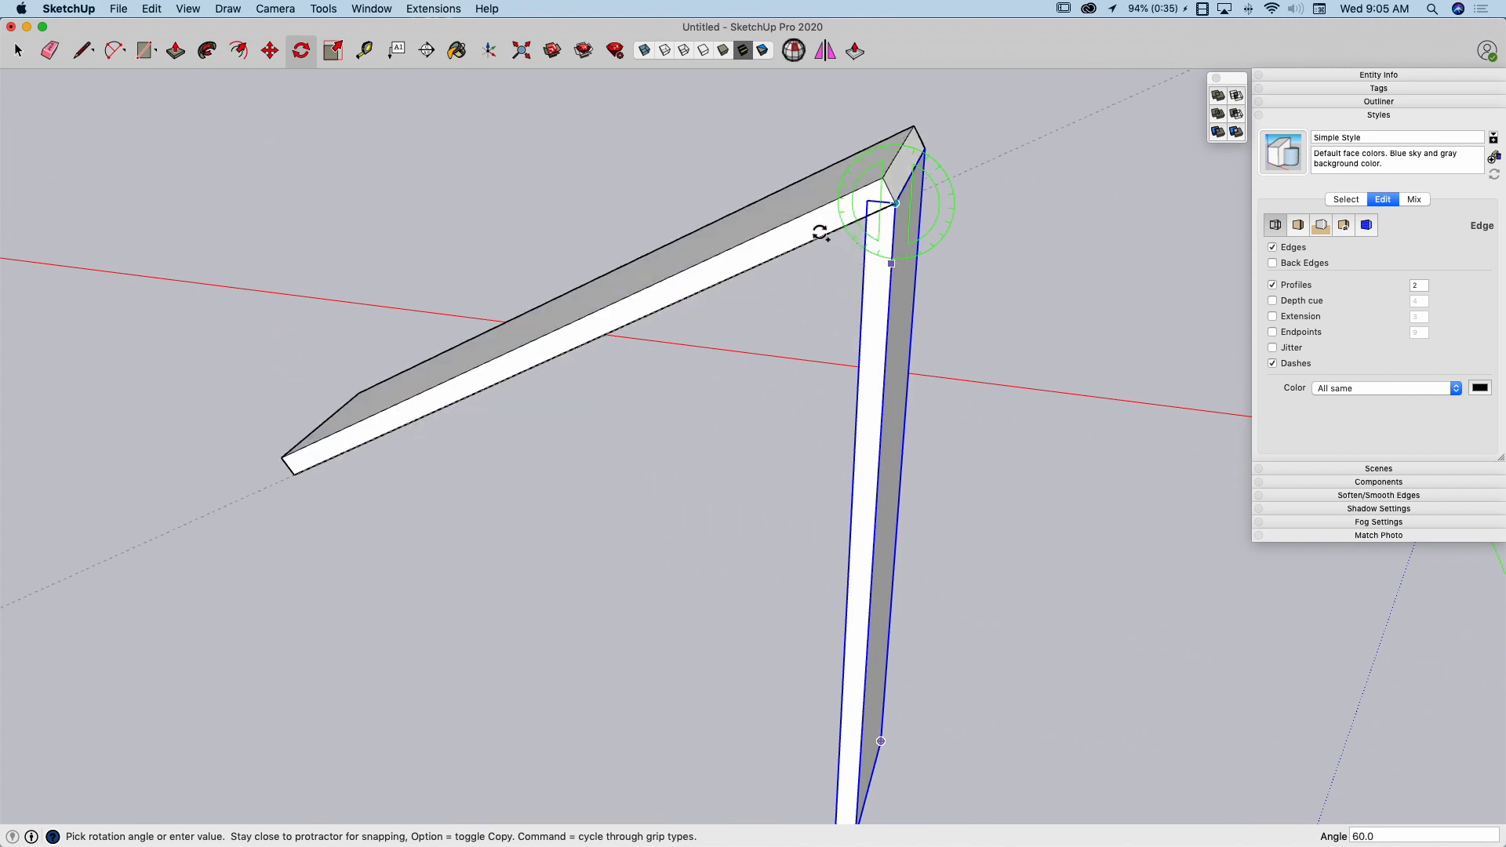
left_click(816, 200)
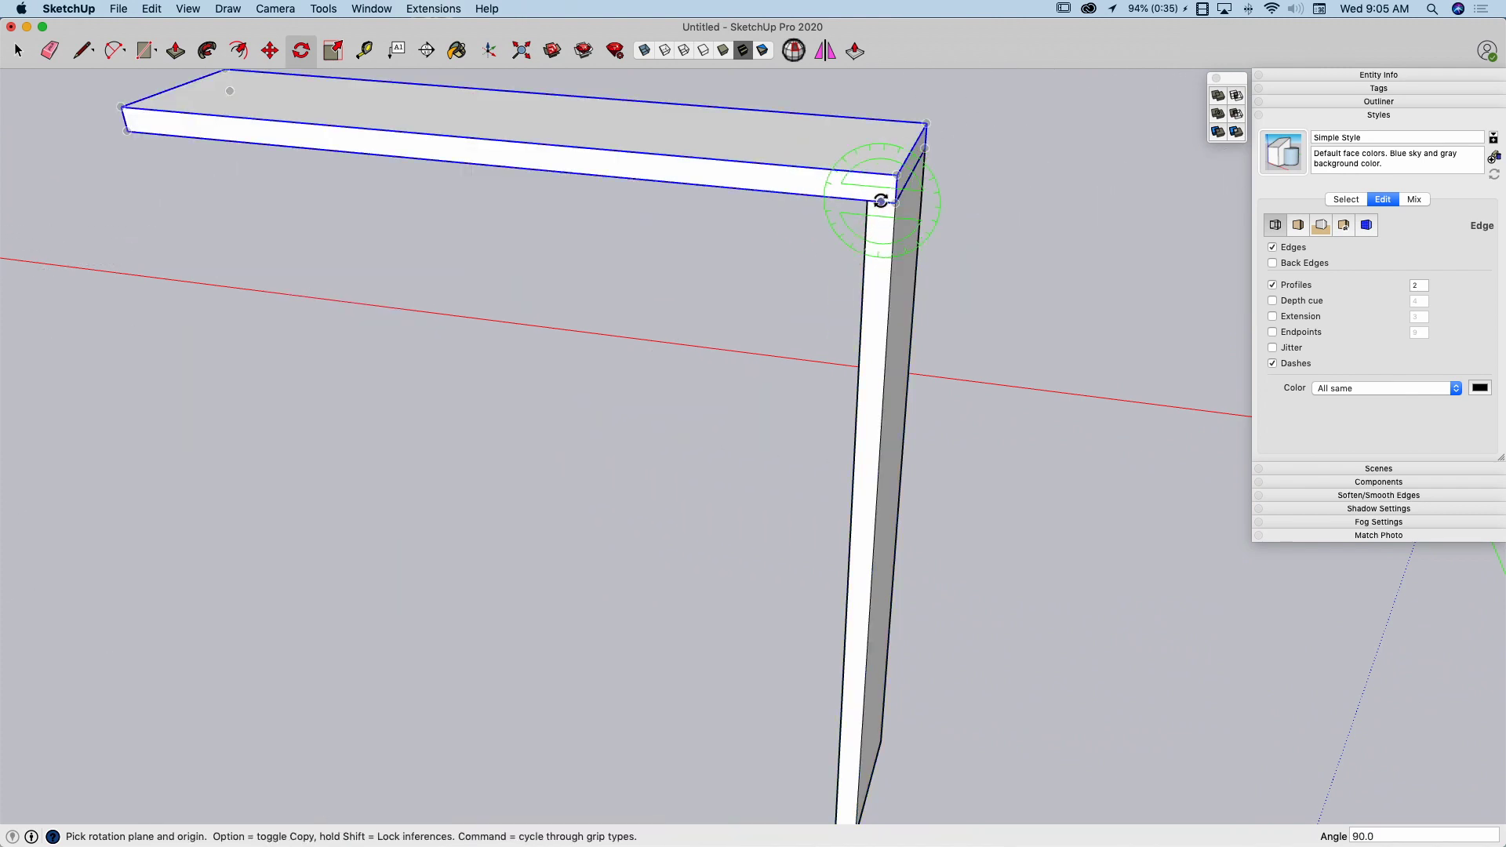
Move the horizontal board down 3/4" so it overlaps the top end of the vertical board
key("m")
left_click(893, 193)
left_click(903, 192)
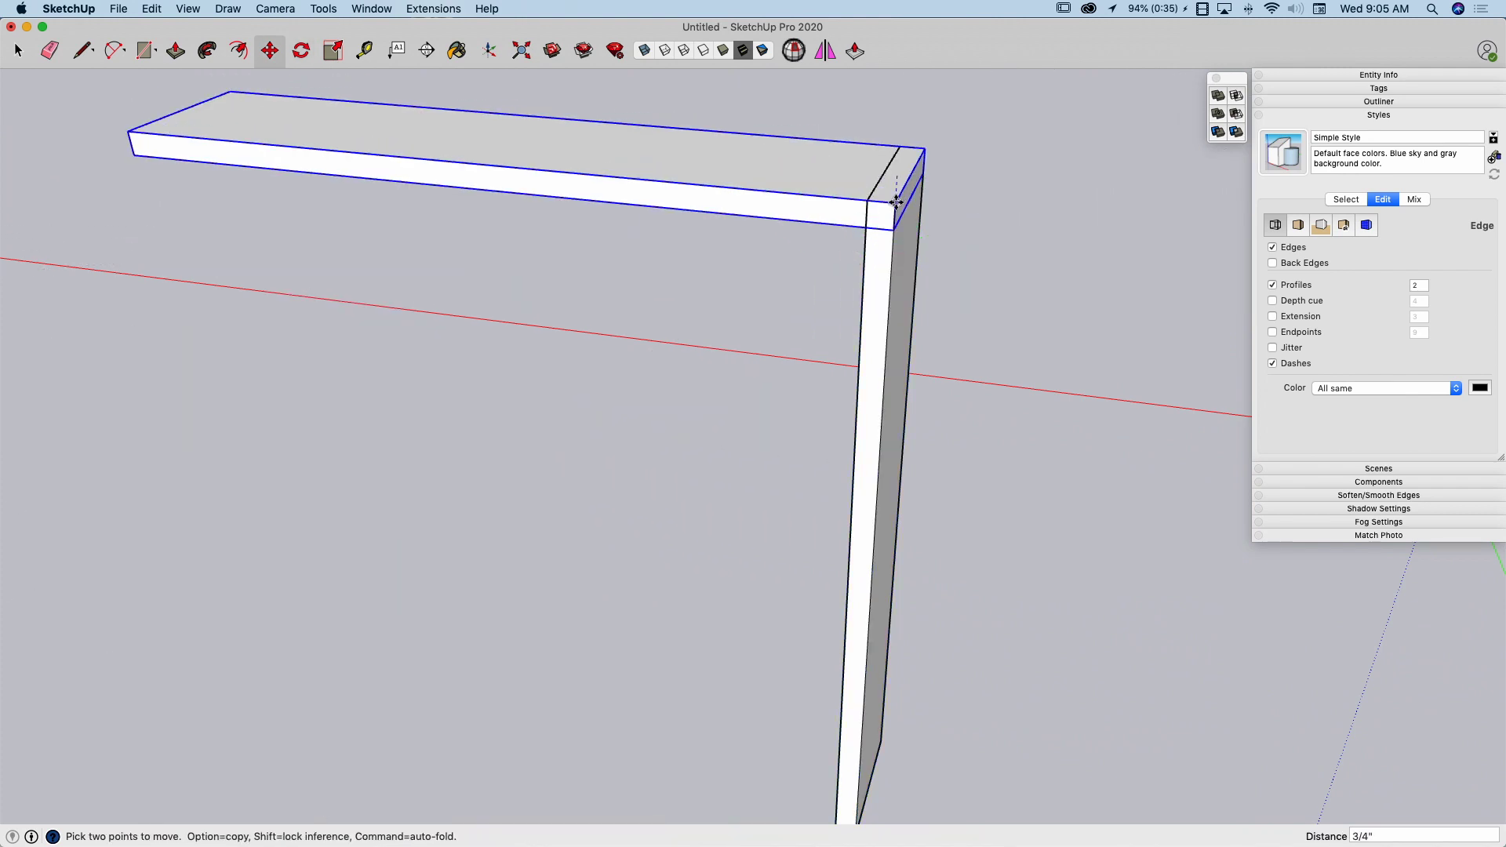
Hide the horizontal board, leaving only the vertical board in view
scroll(984, 337, "up", 5)
key("space")
scroll(791, 376, "up", 5)
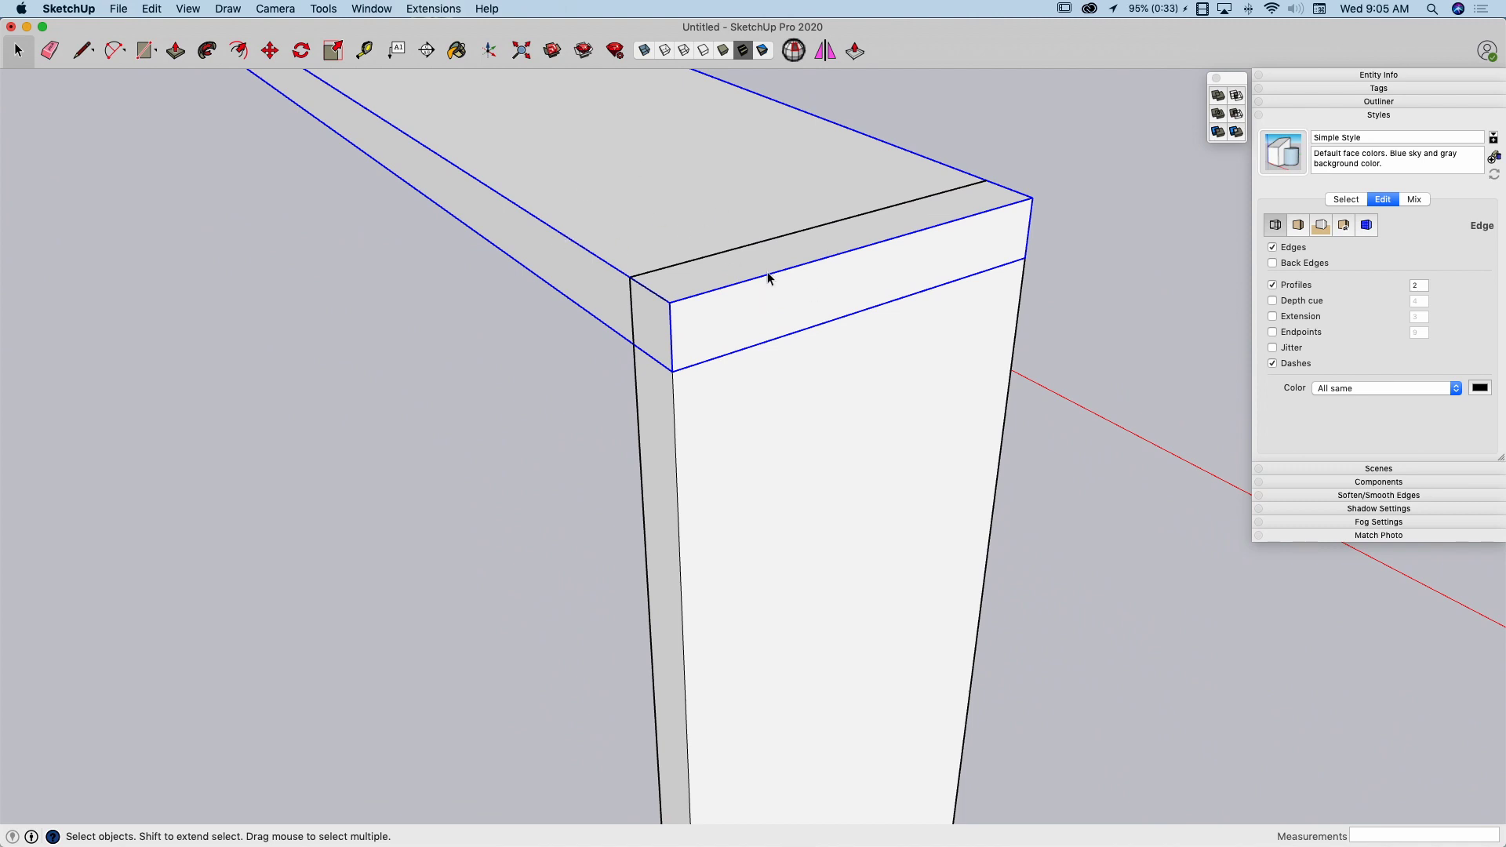
middle_click_drag(769, 276, 745, 250)
scroll(652, 264, "down", 4)
middle_click_drag(802, 297, 808, 299)
right_click(809, 297)
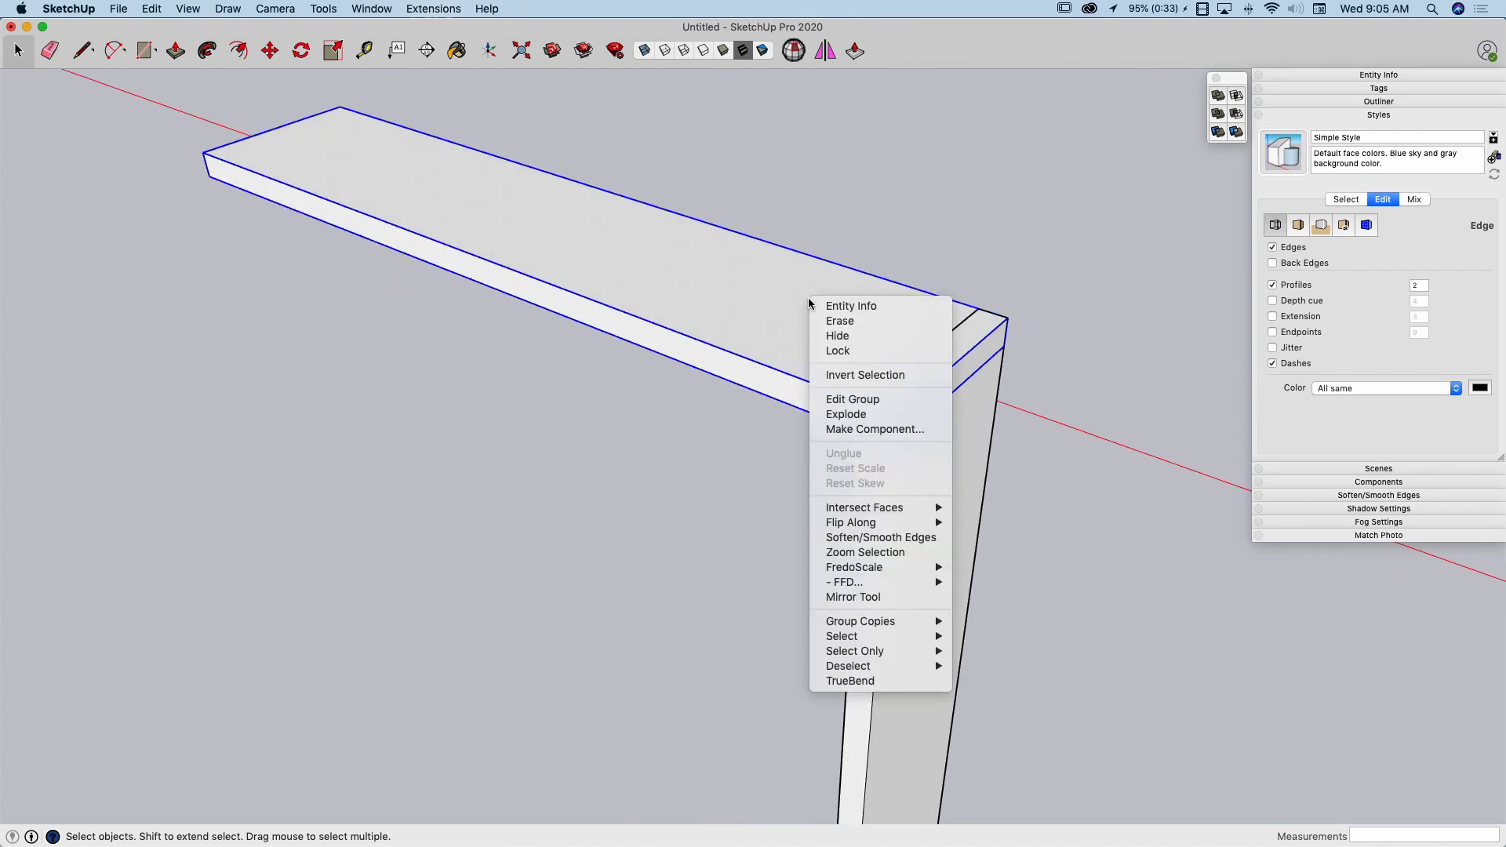
left_click(842, 337)
middle_click_drag(895, 391, 837, 361)
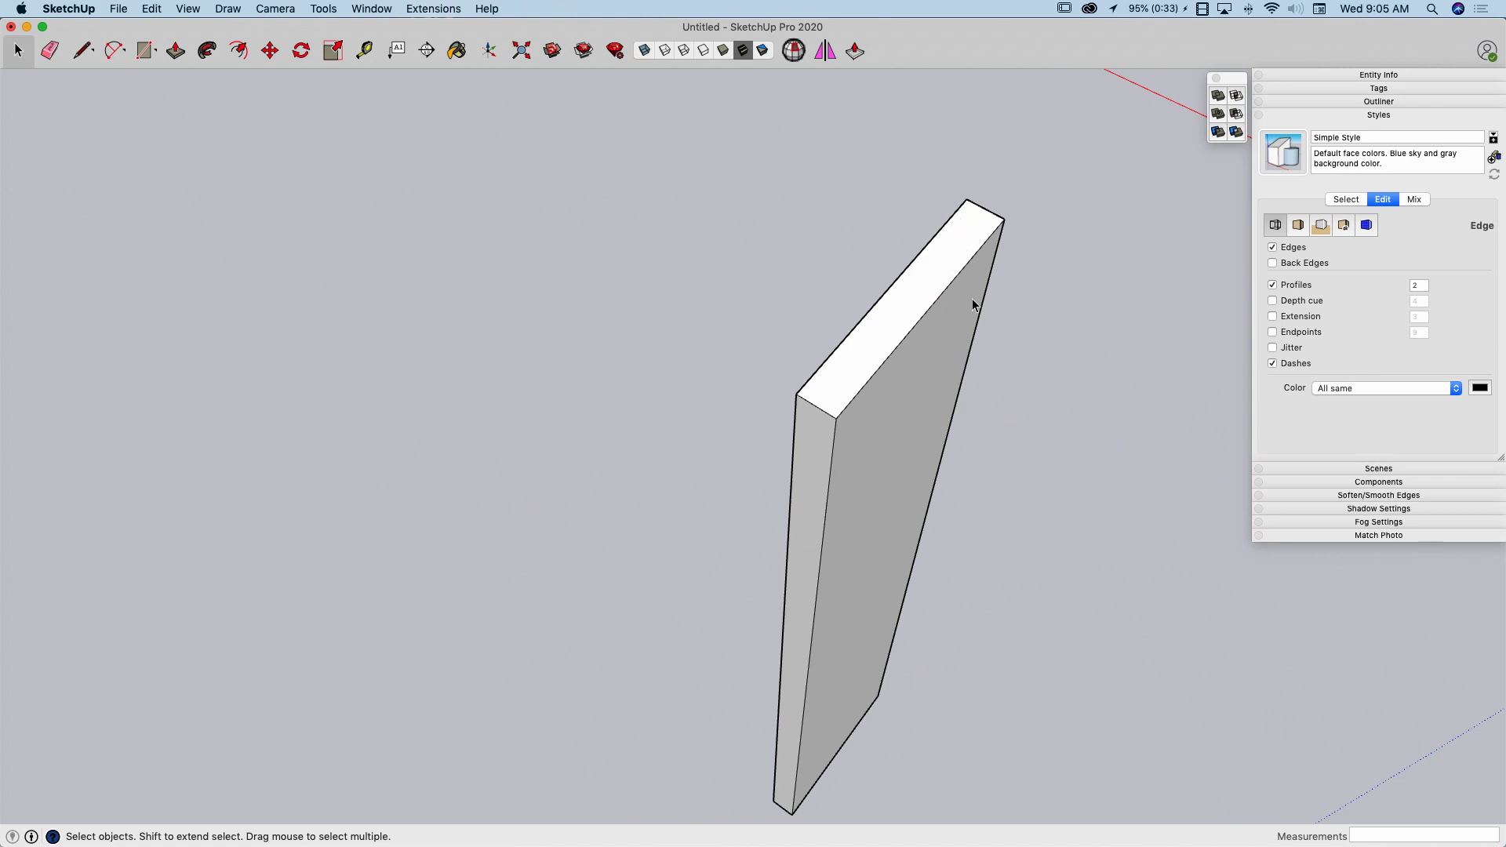
middle_click_drag(972, 298, 646, 373)
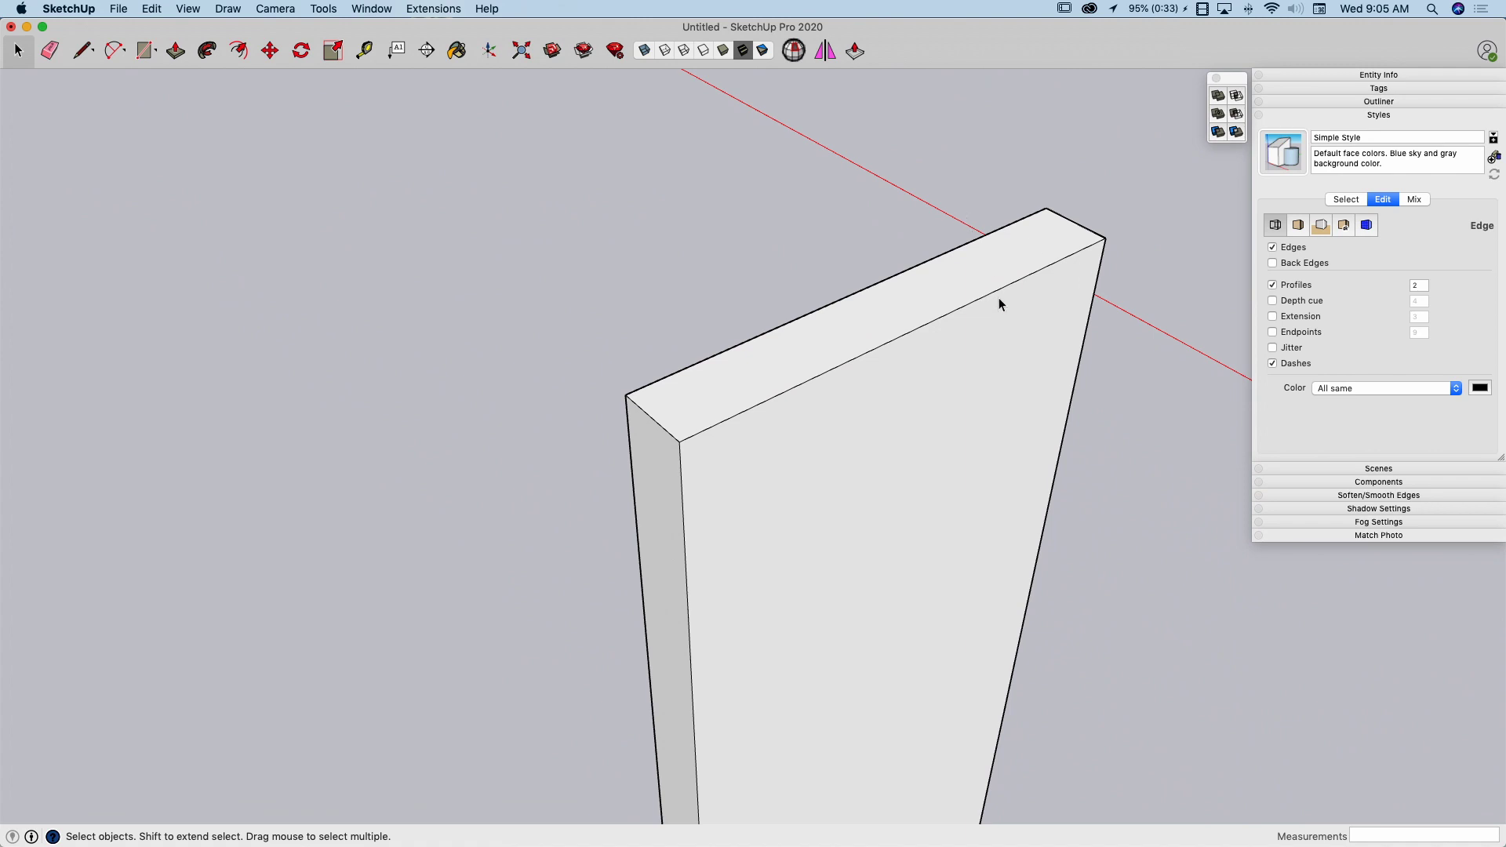
middle_click_drag(827, 360, 733, 360)
key("l")
left_click(637, 378)
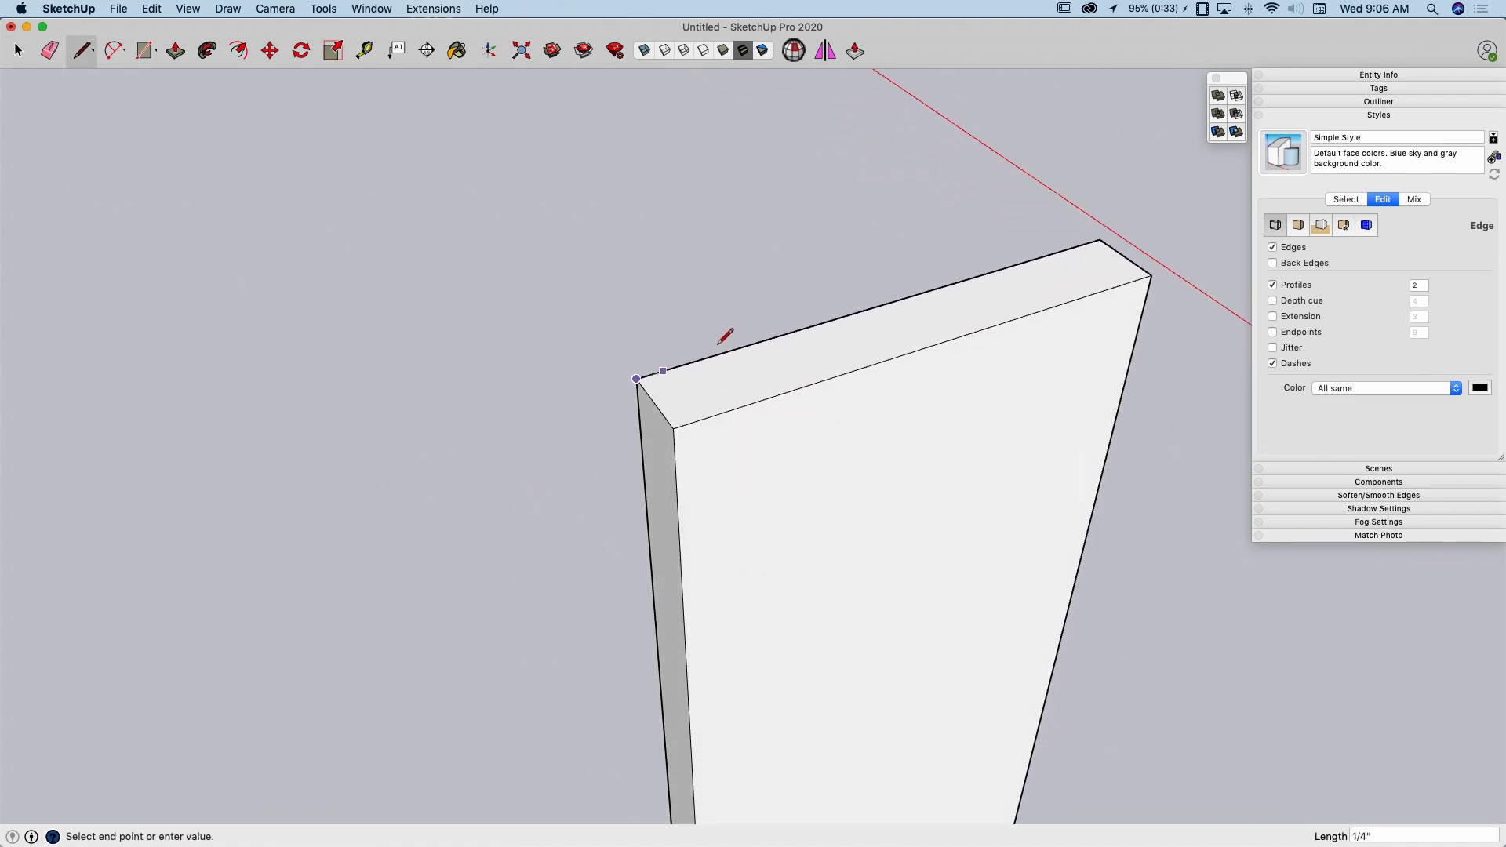
key("space")
Draw a line along the full length of the vertical board's long top back edge
left_click(883, 420)
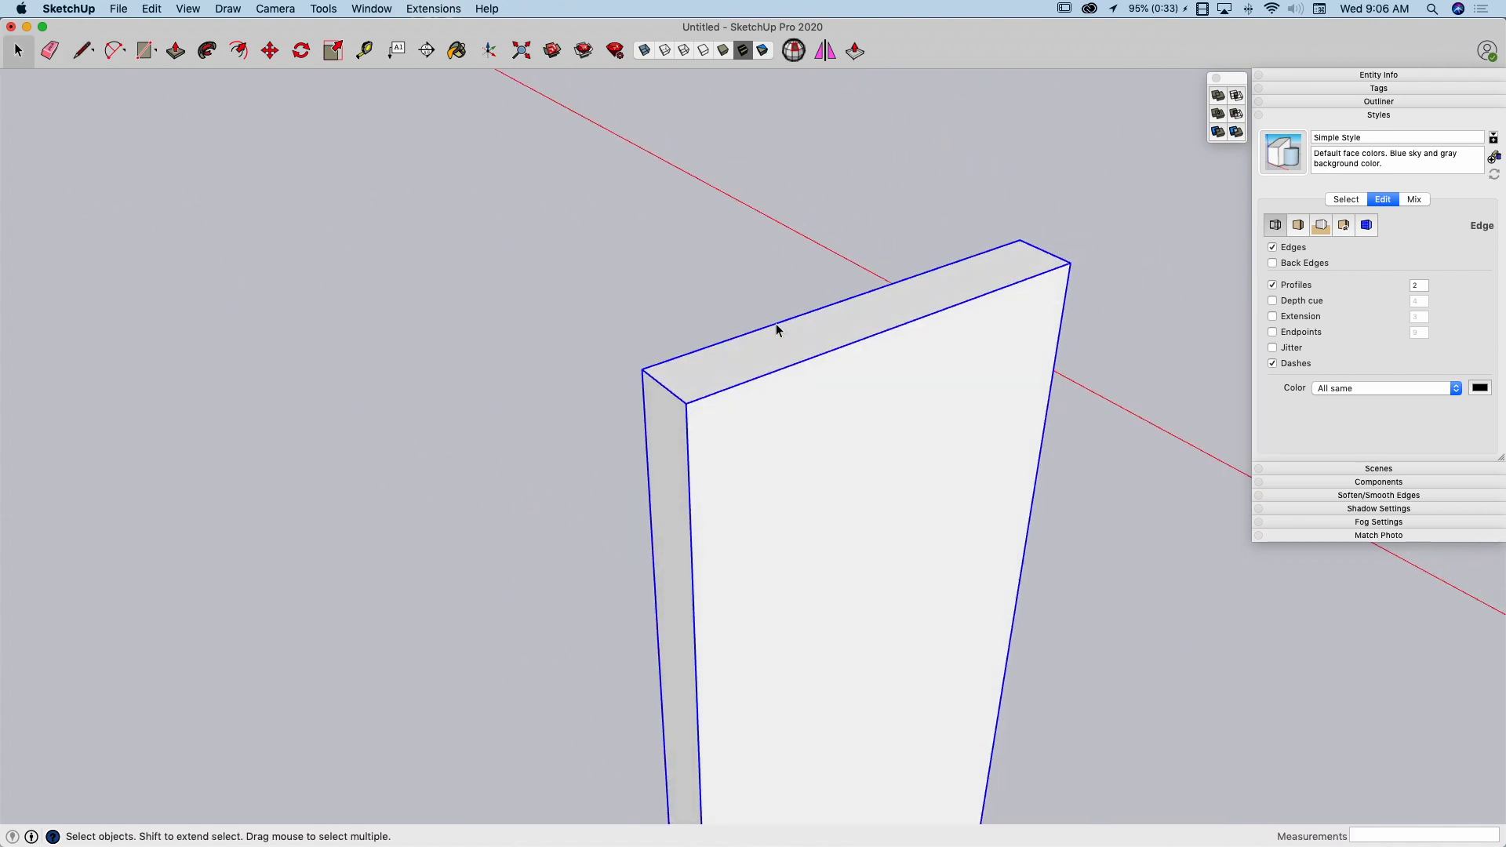
middle_click_drag(845, 409, 659, 383)
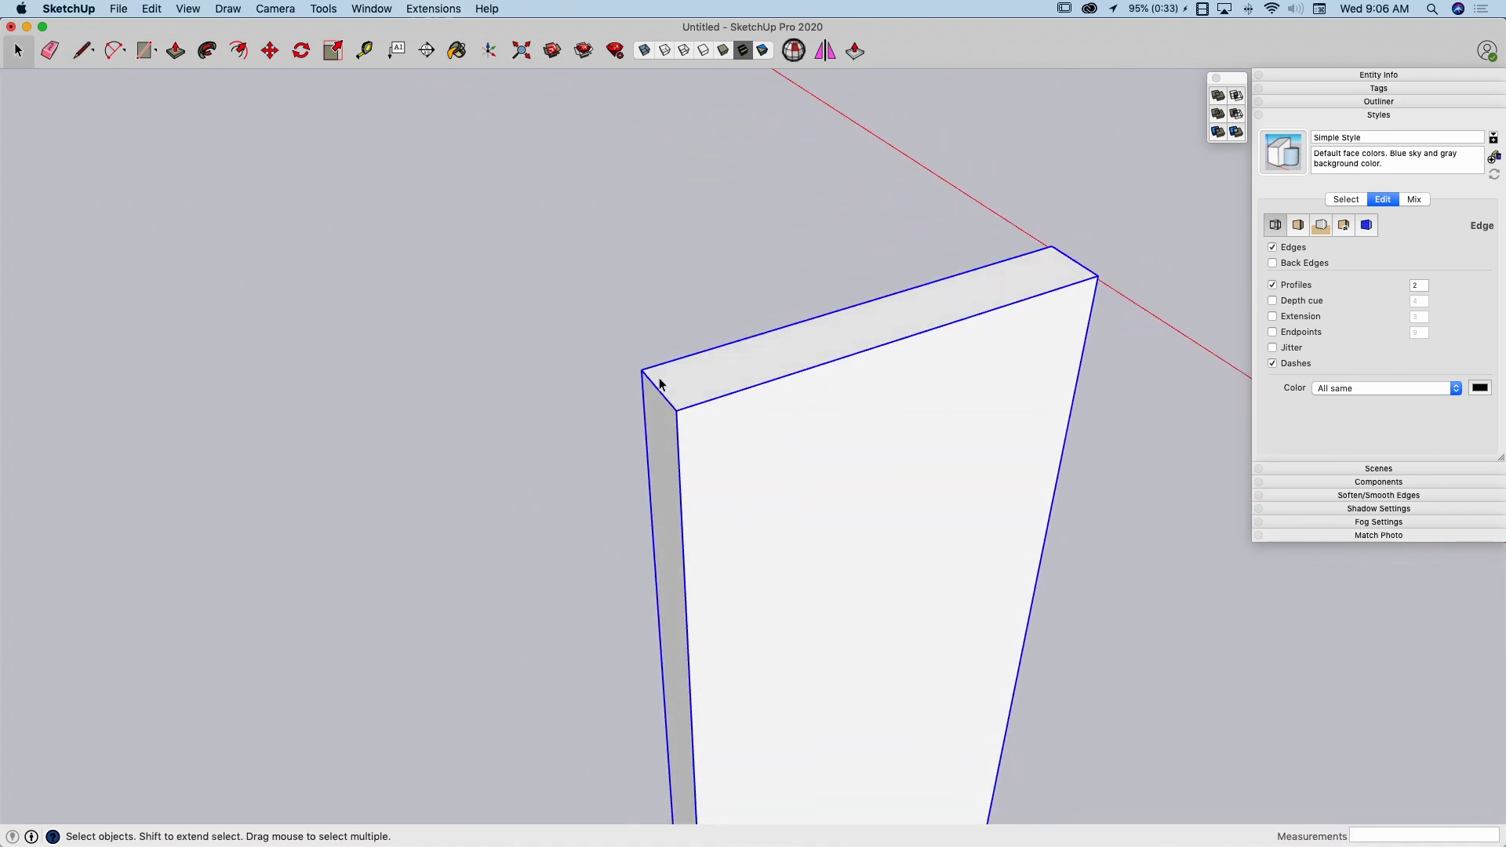
middle_click_drag(1015, 317, 881, 393)
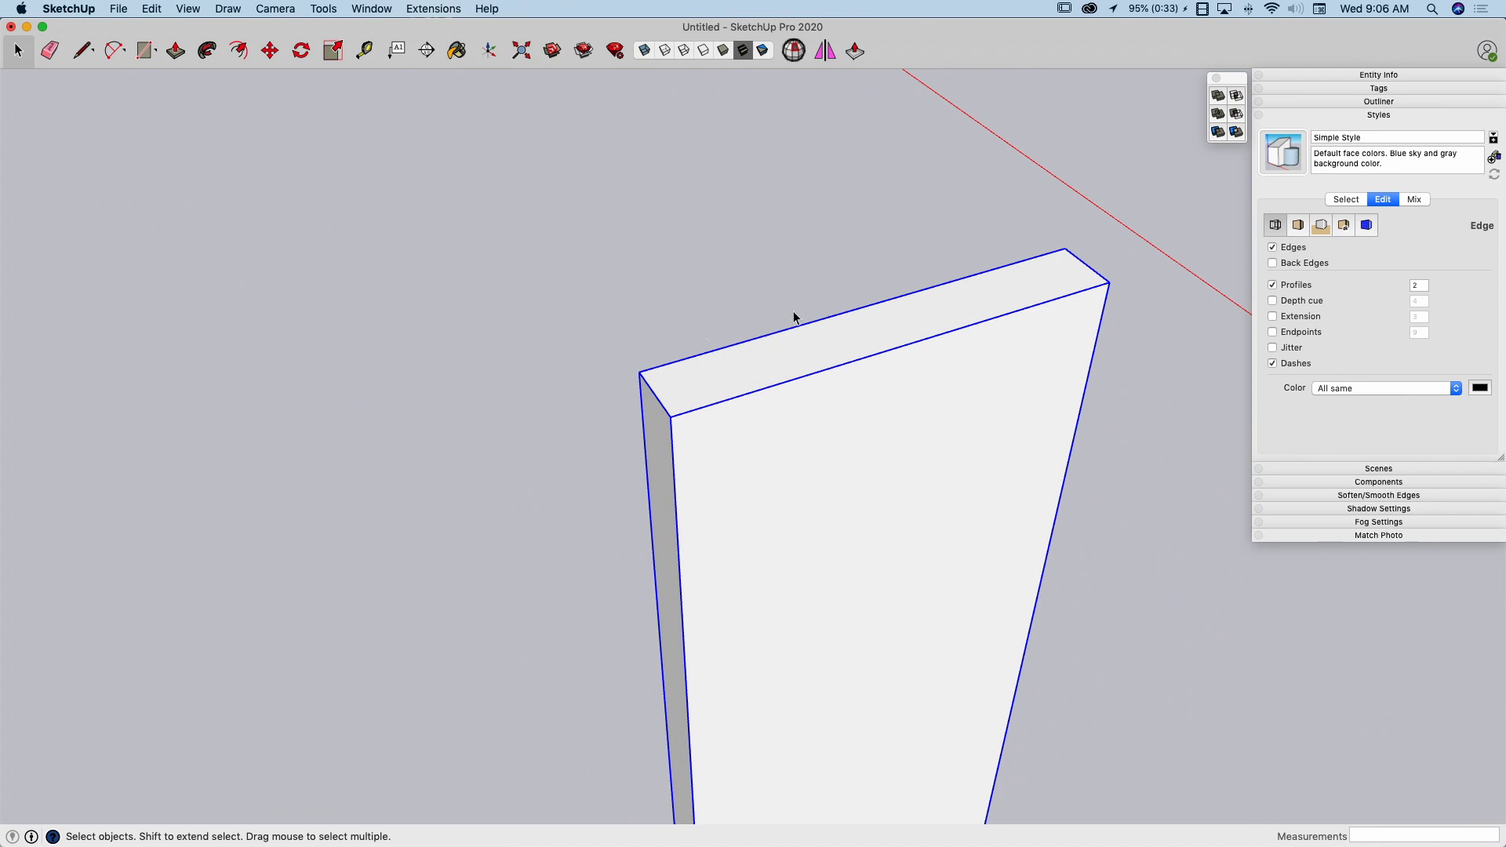
key("l")
left_click(638, 372)
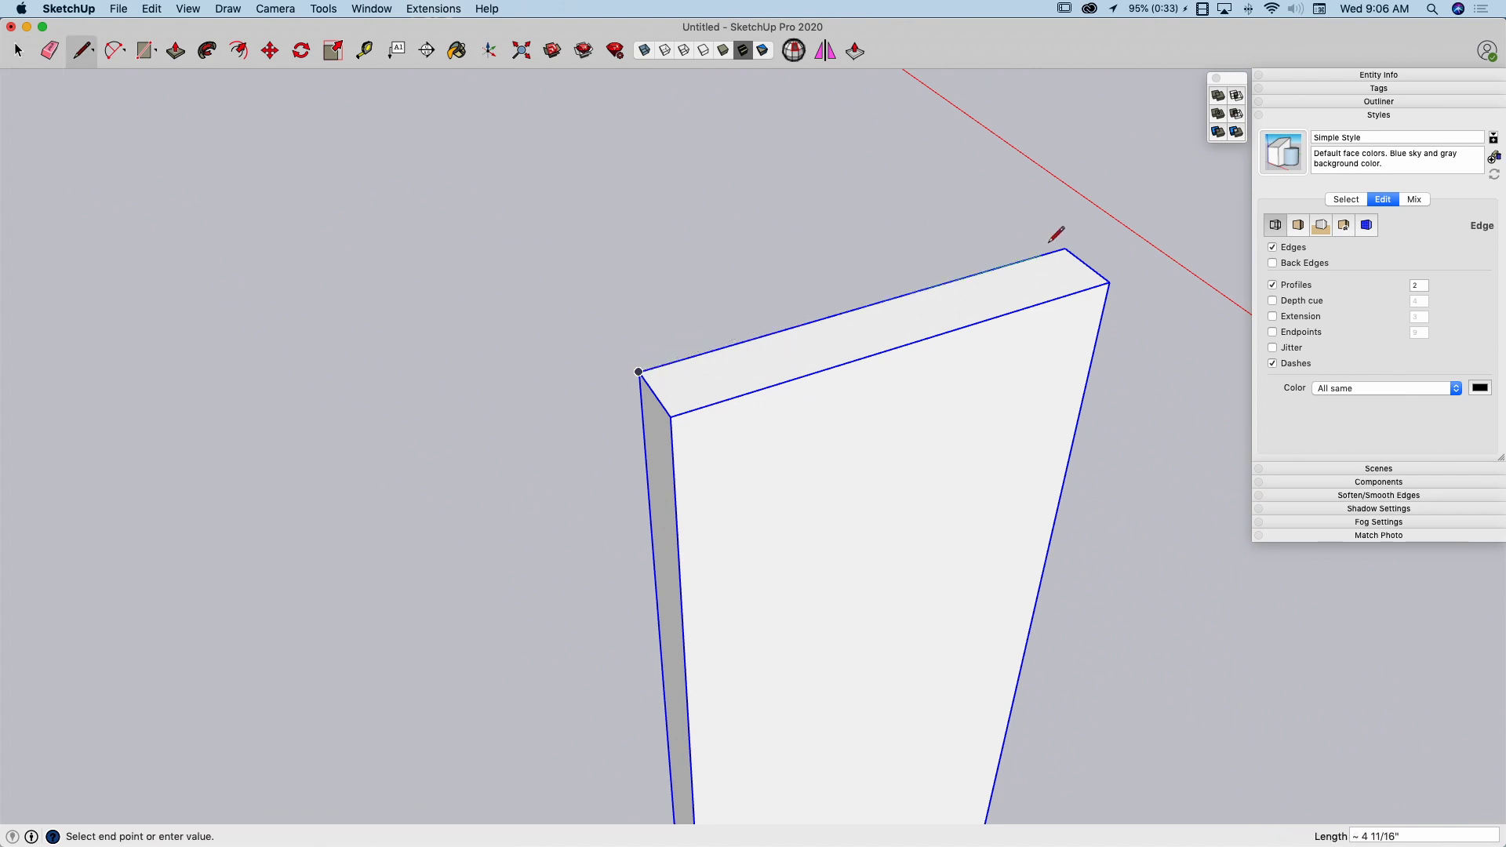
key("space")
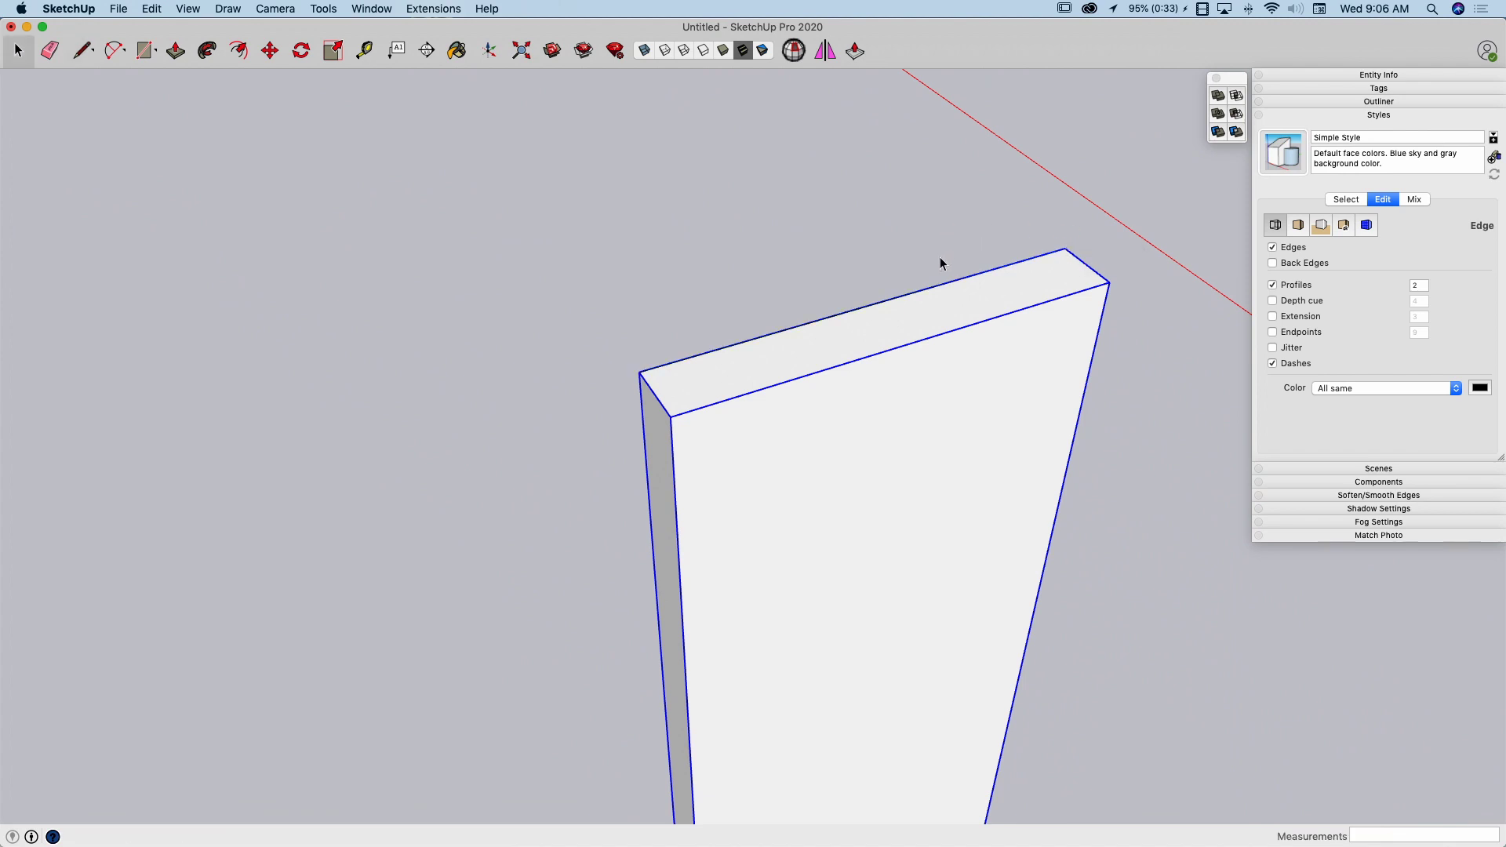
Divide the line on the board's top edge into 7 equal segments
left_click(930, 288)
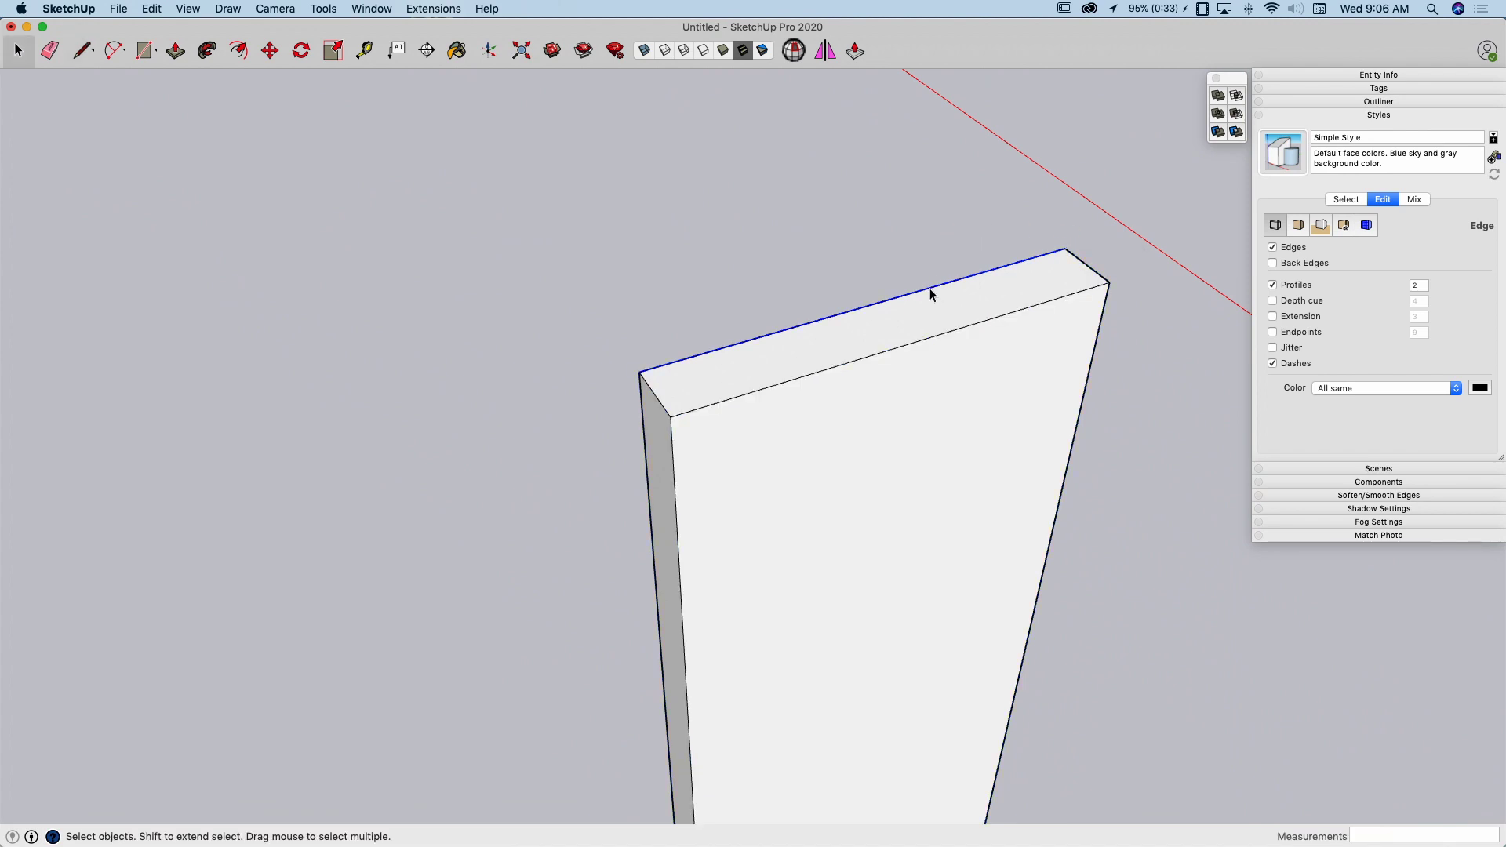
right_click(929, 295)
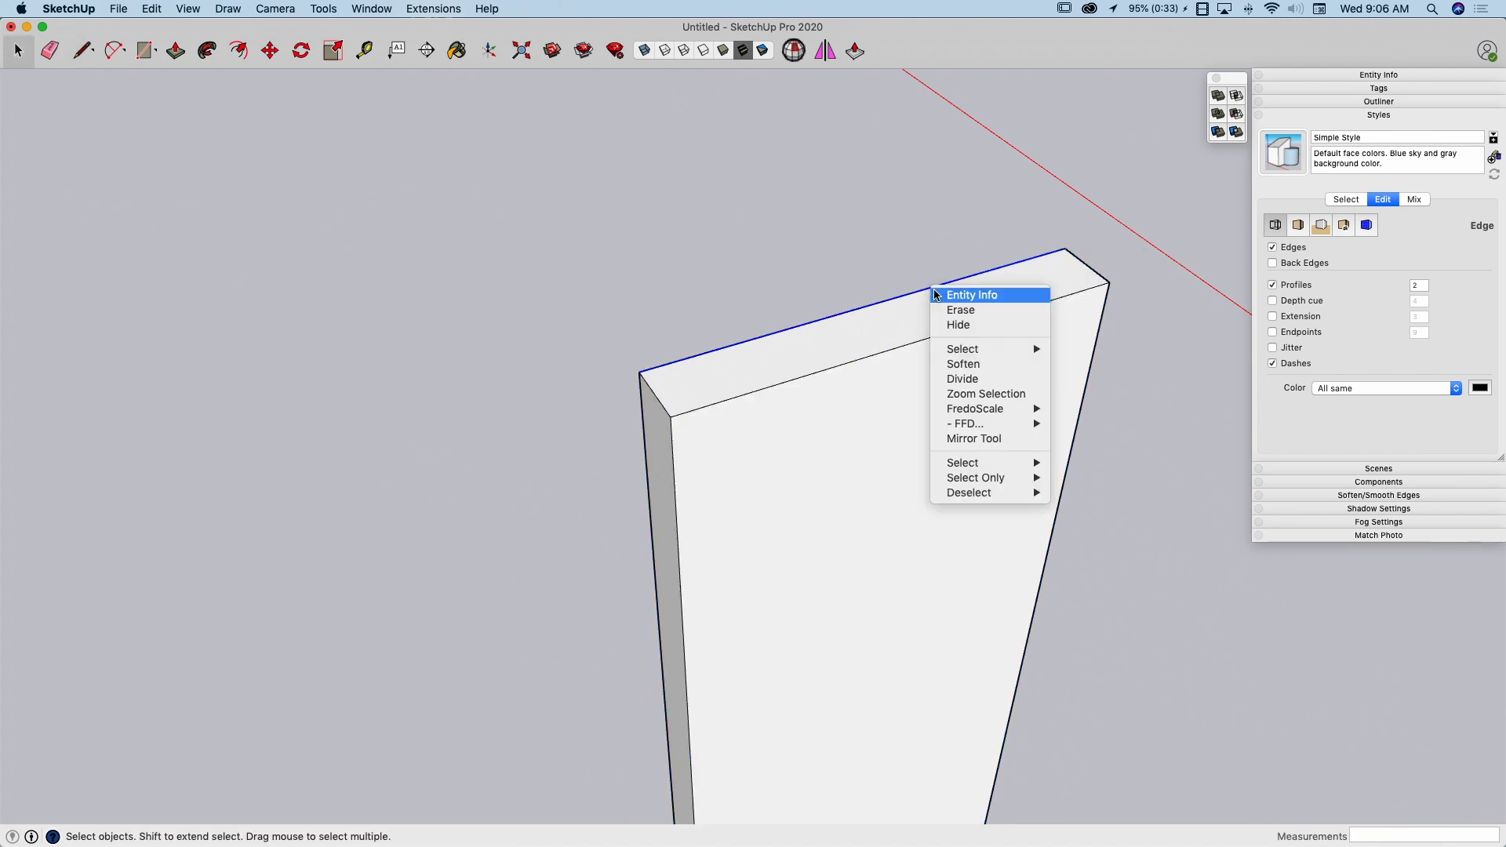
left_click(957, 367)
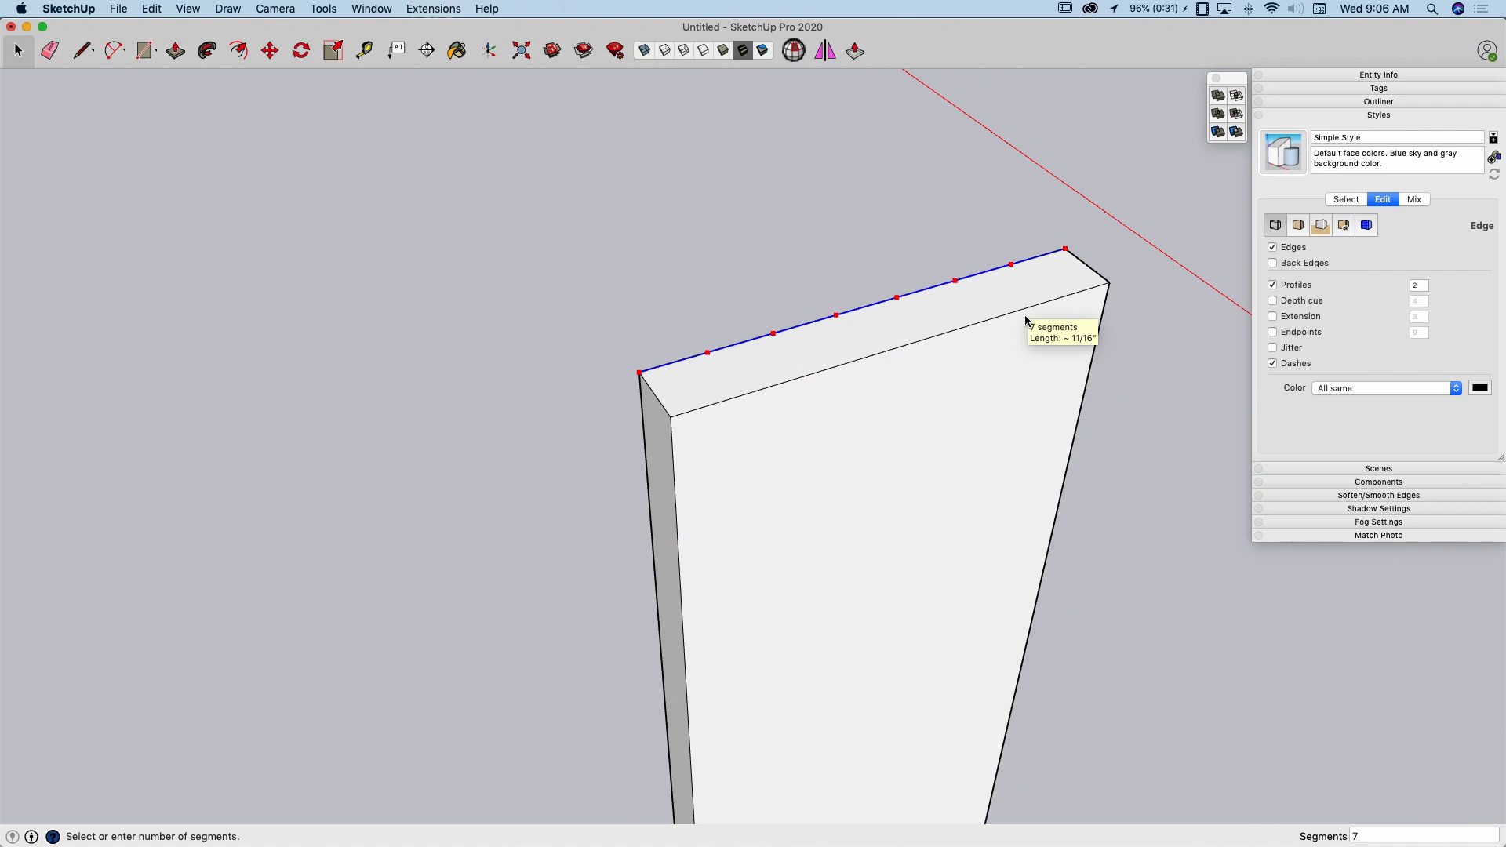
left_click(1025, 319)
Turn on the display of edge endpoints in the style's edge settings
middle_click_drag(931, 371, 751, 342)
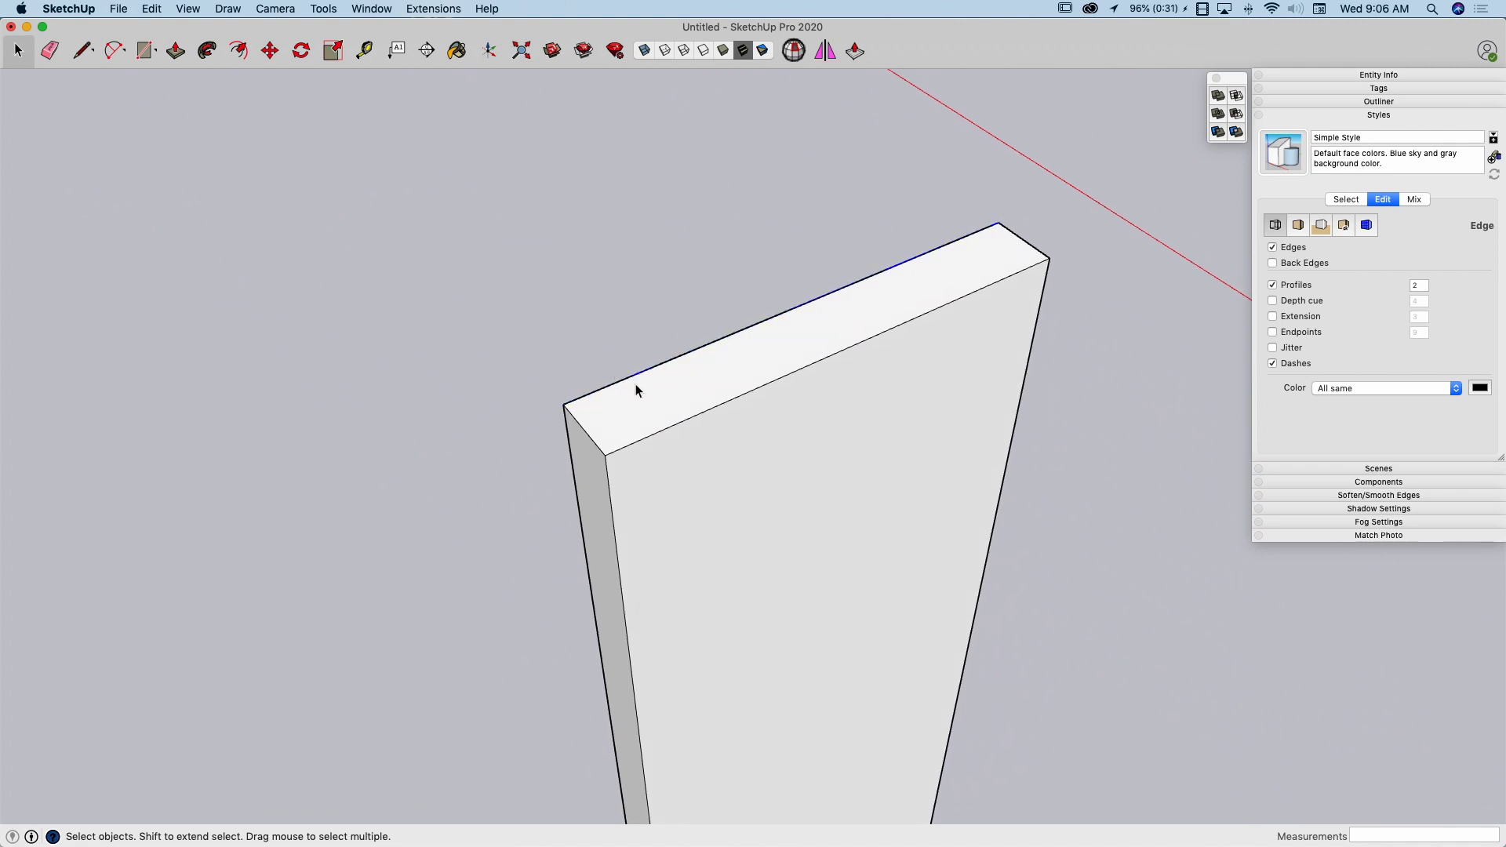
left_click(1273, 331)
scroll(1015, 286, "up", 1)
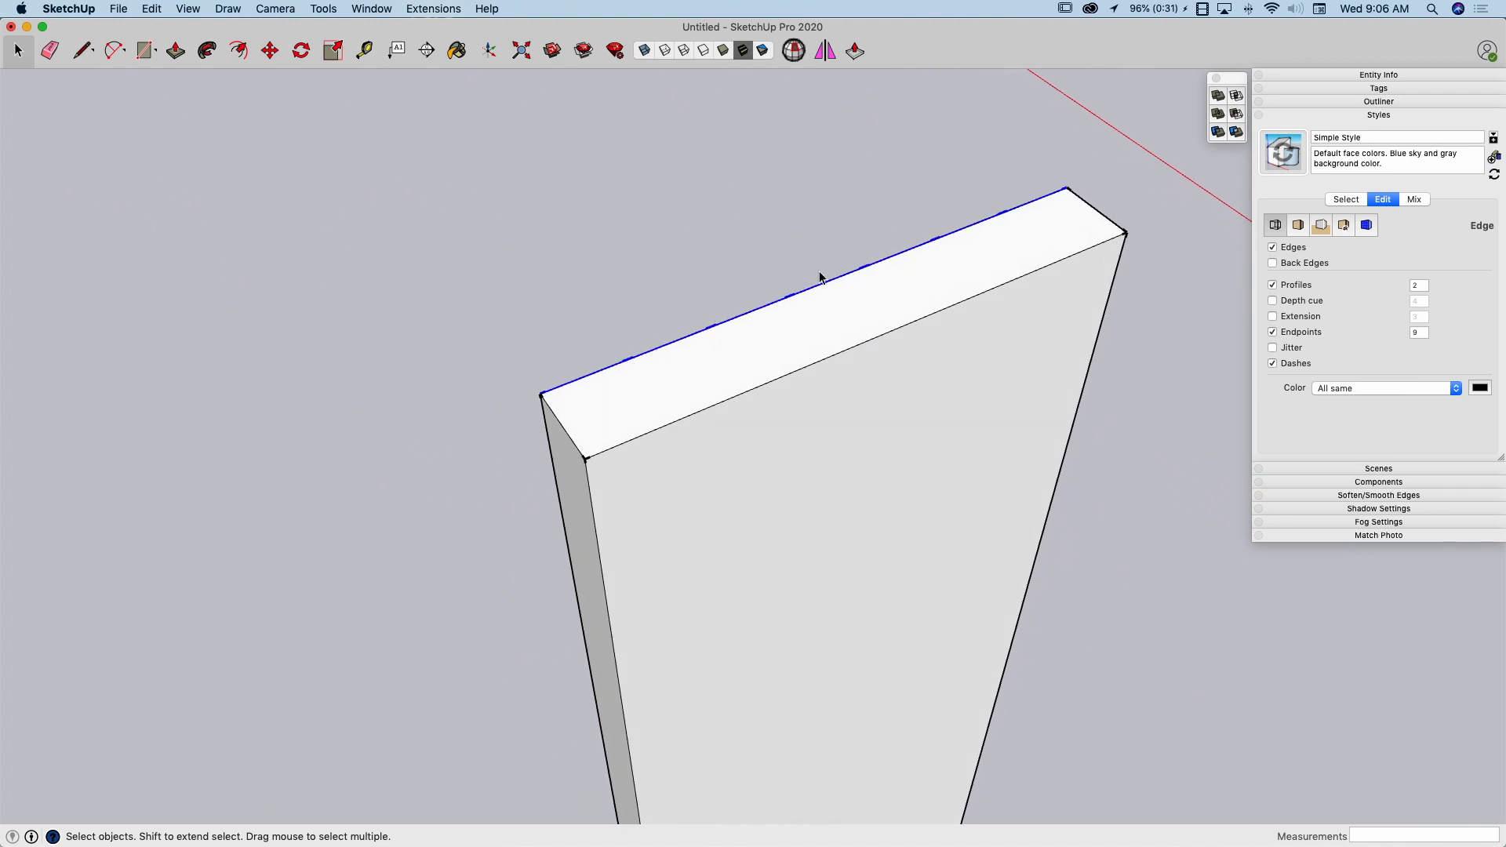
middle_click_drag(828, 281, 862, 274)
Draw a 6" line along the red axis from the first division point, across the board's top
key("l")
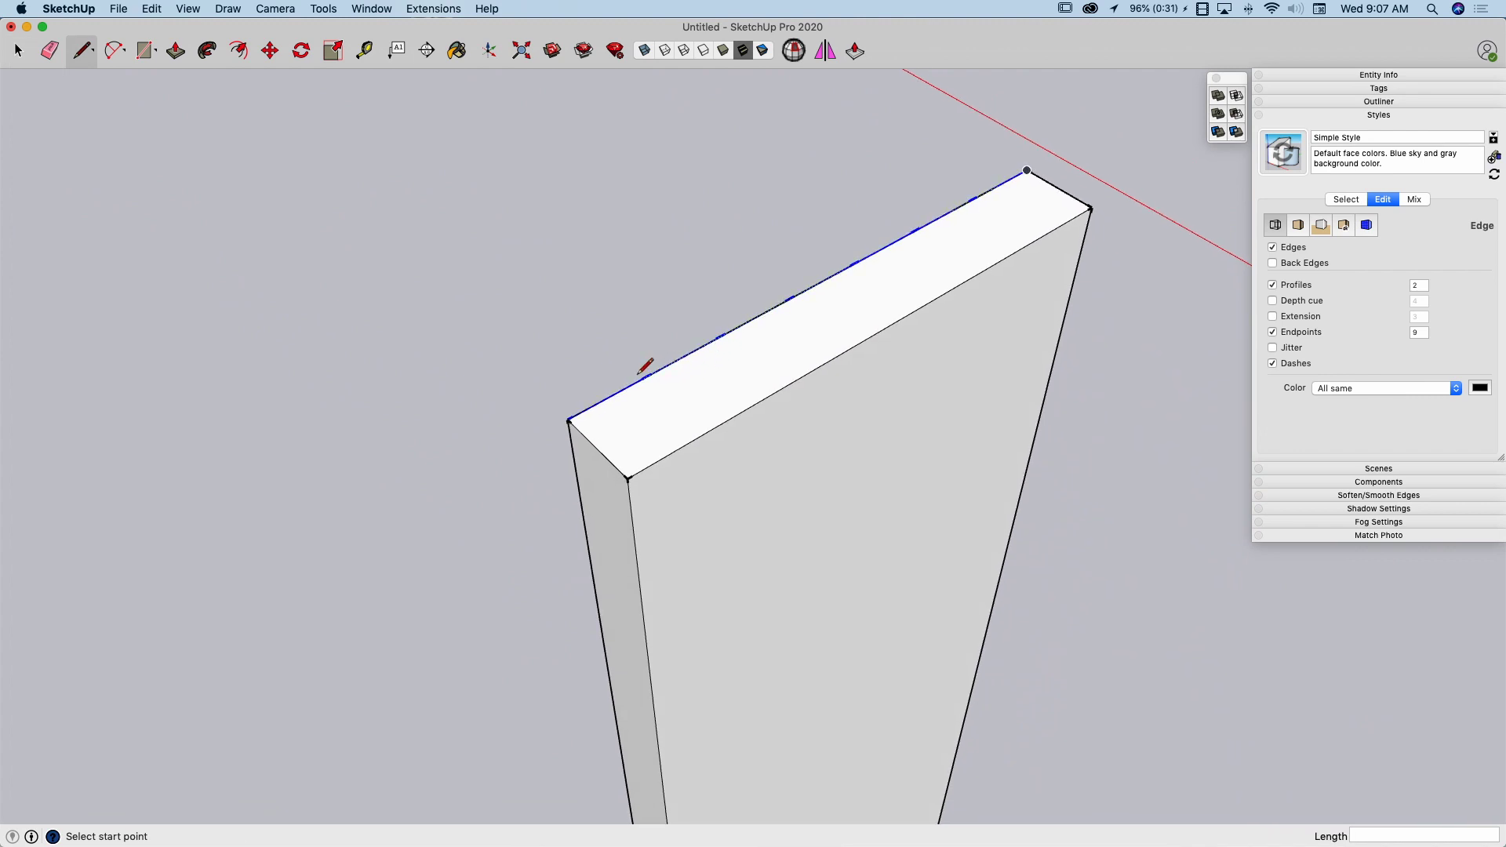
middle_click_drag(645, 367, 652, 346)
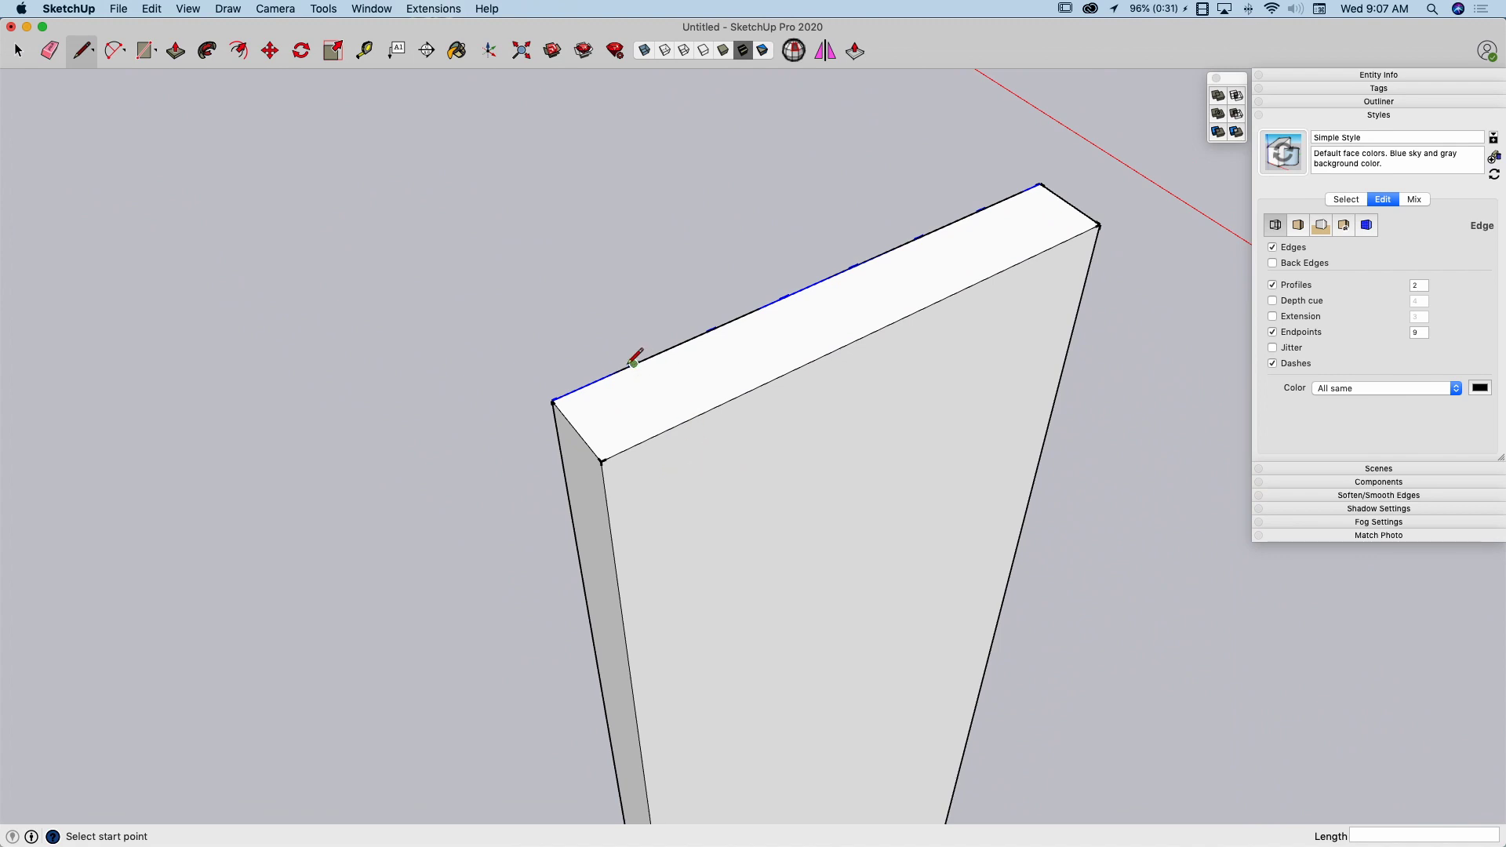
middle_click_drag(697, 445, 725, 441)
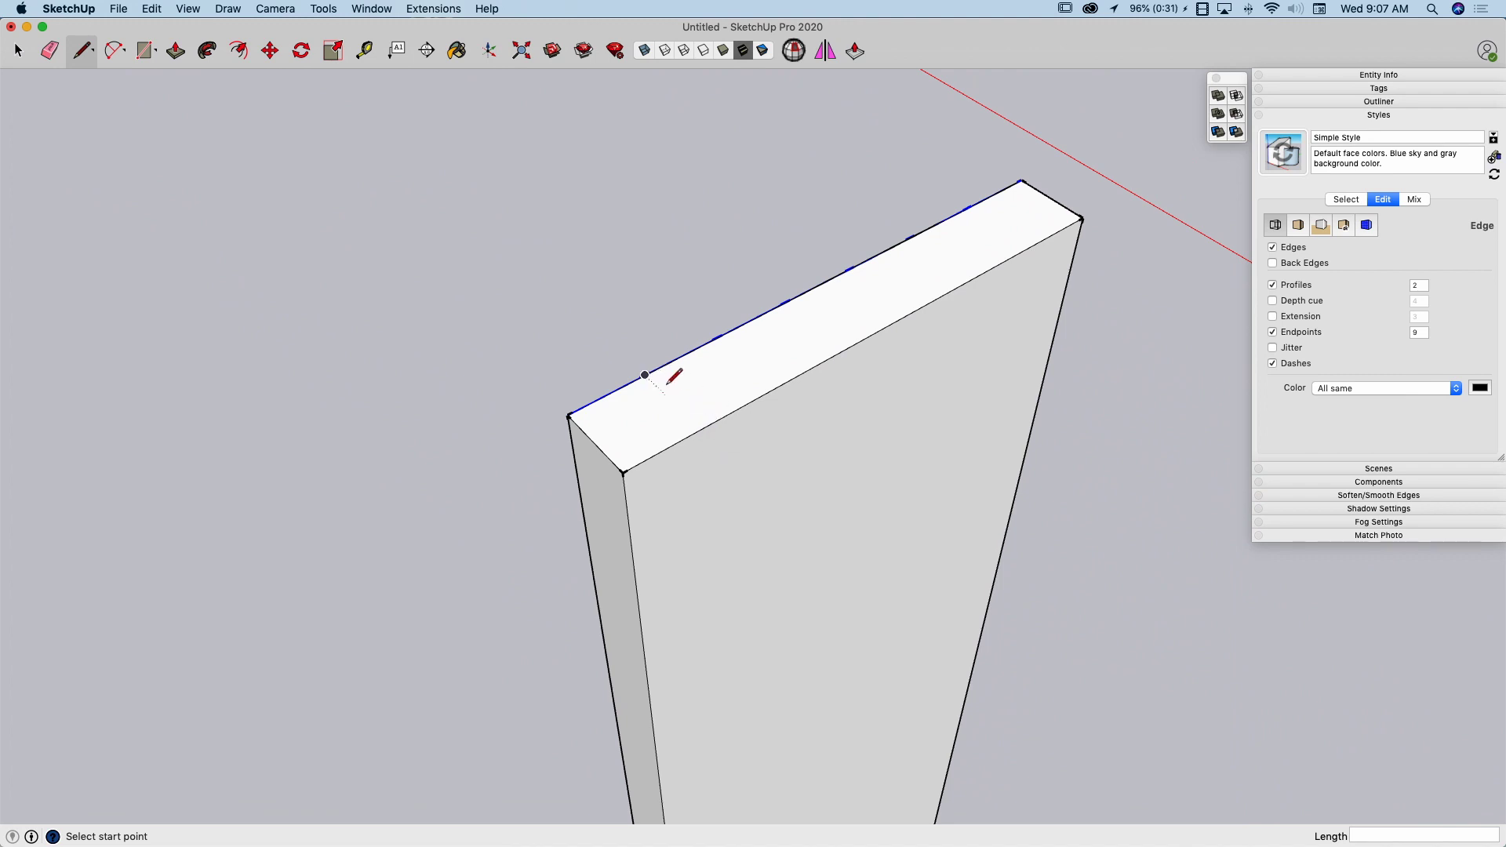
mouse_move(645, 375)
middle_mouse_down()
mouse_move(675, 398)
mouse_move(653, 382)
middle_mouse_up()
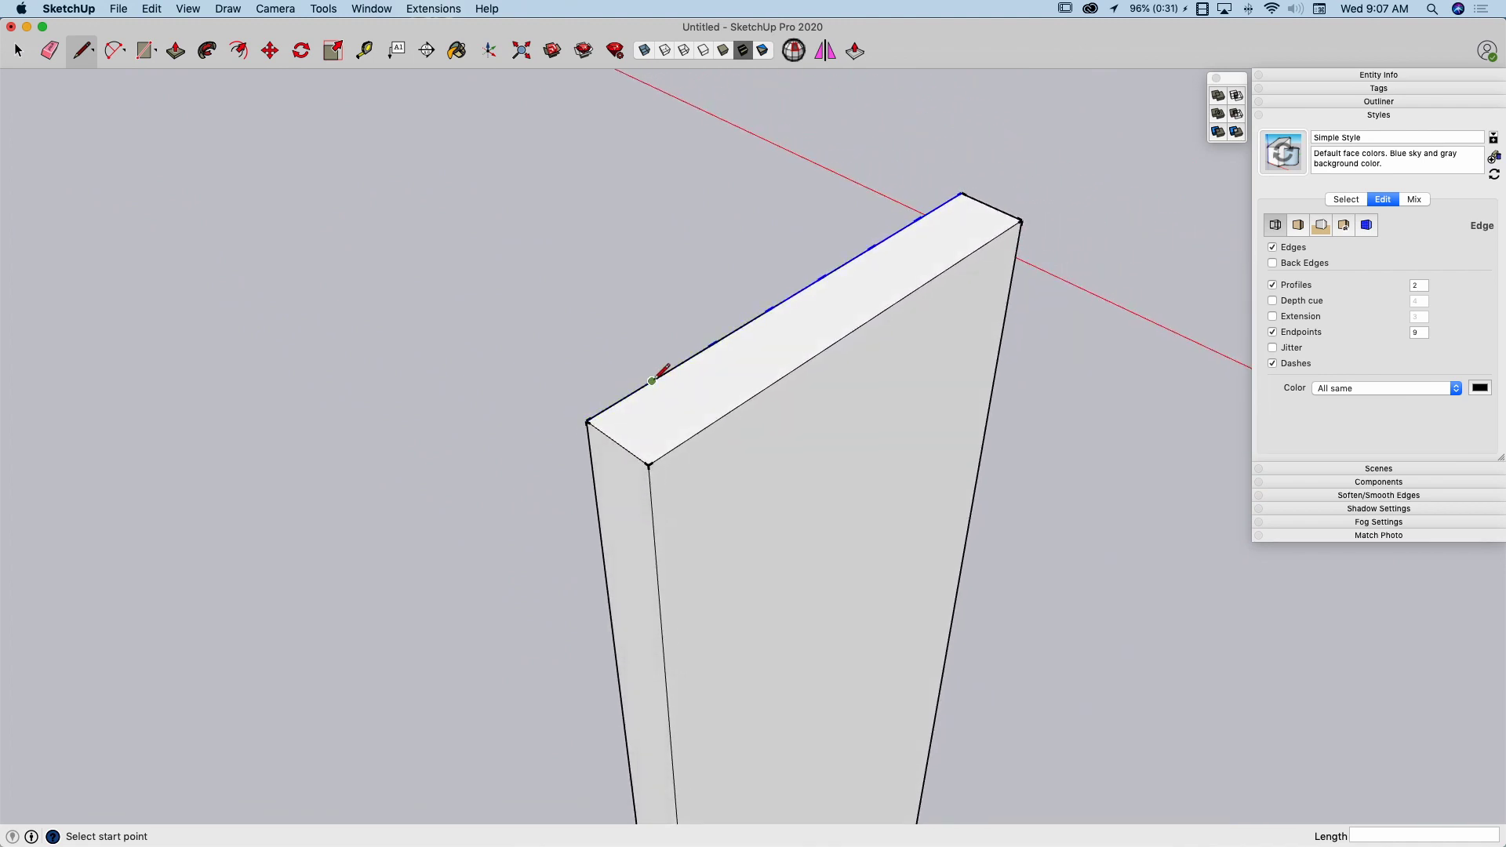
left_click(652, 382)
middle_click_drag(760, 437, 853, 492)
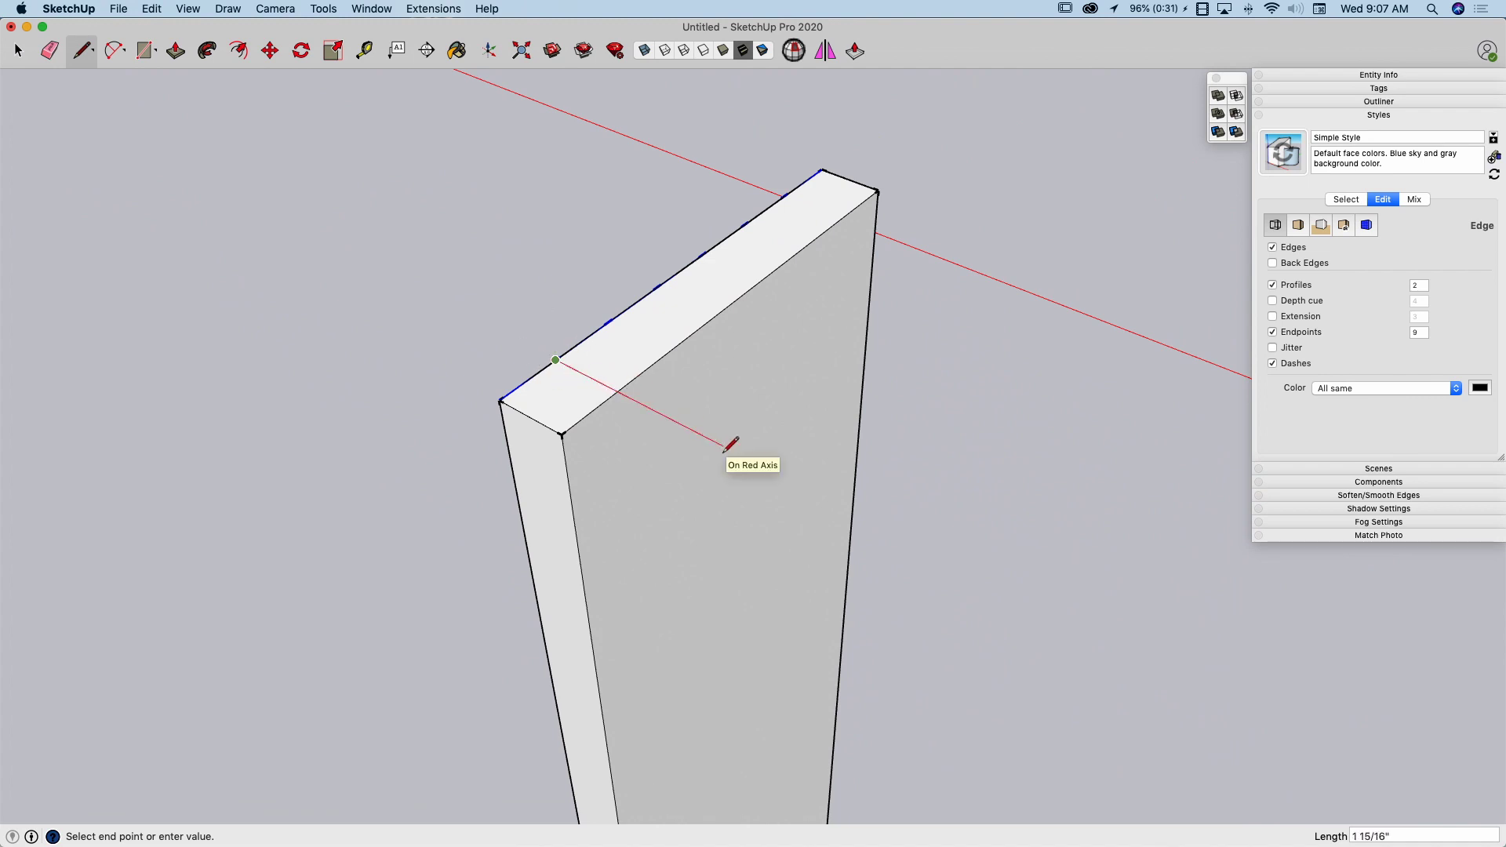
middle_click_drag(808, 496, 857, 497)
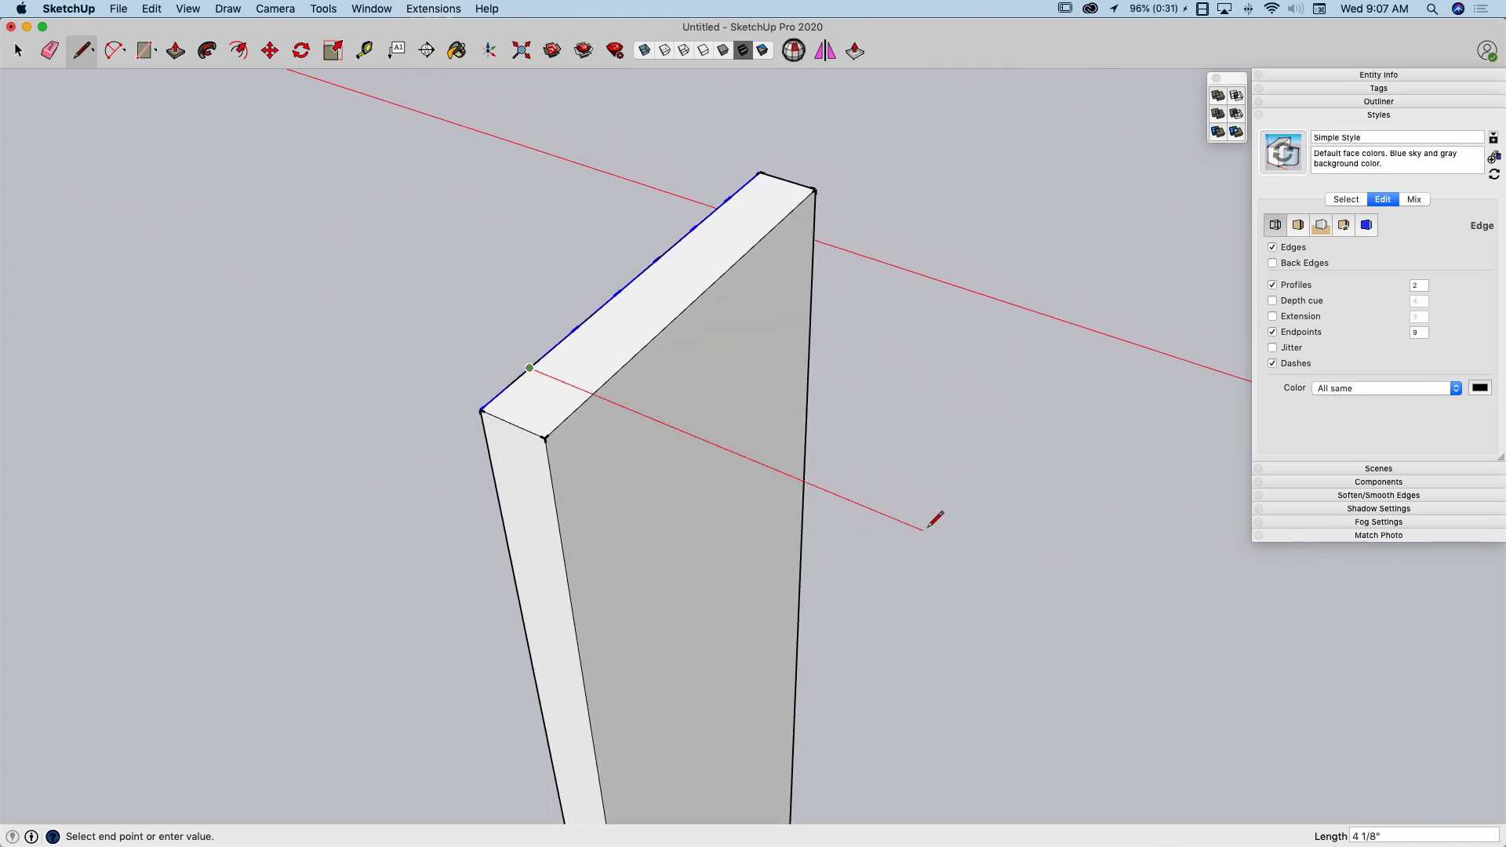
type("6")
key("Return")
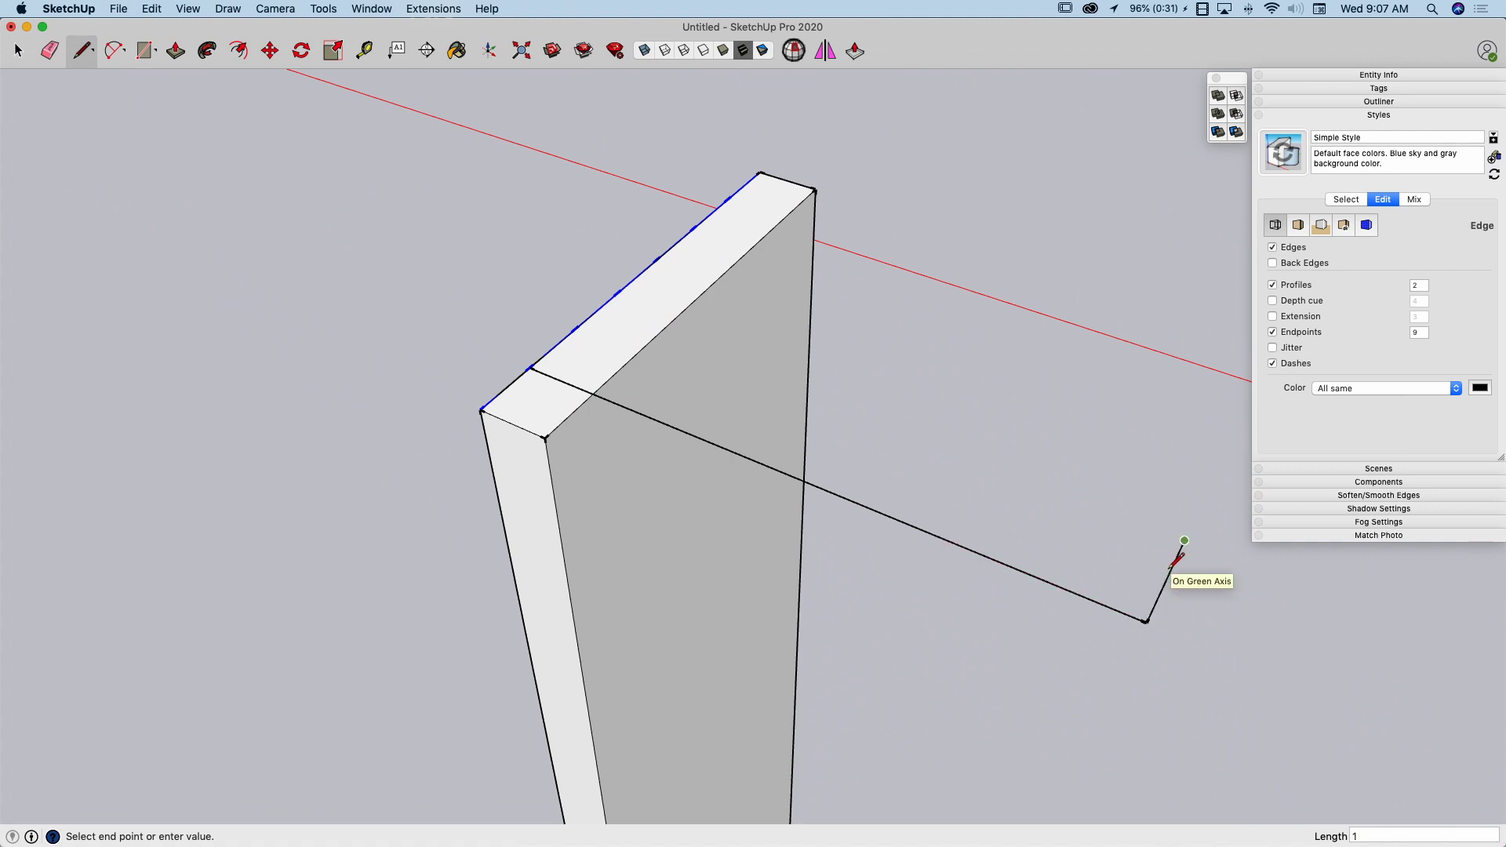
Add a 1" line along the green axis and close the triangle back to the first division point
type("1")
key("Return")
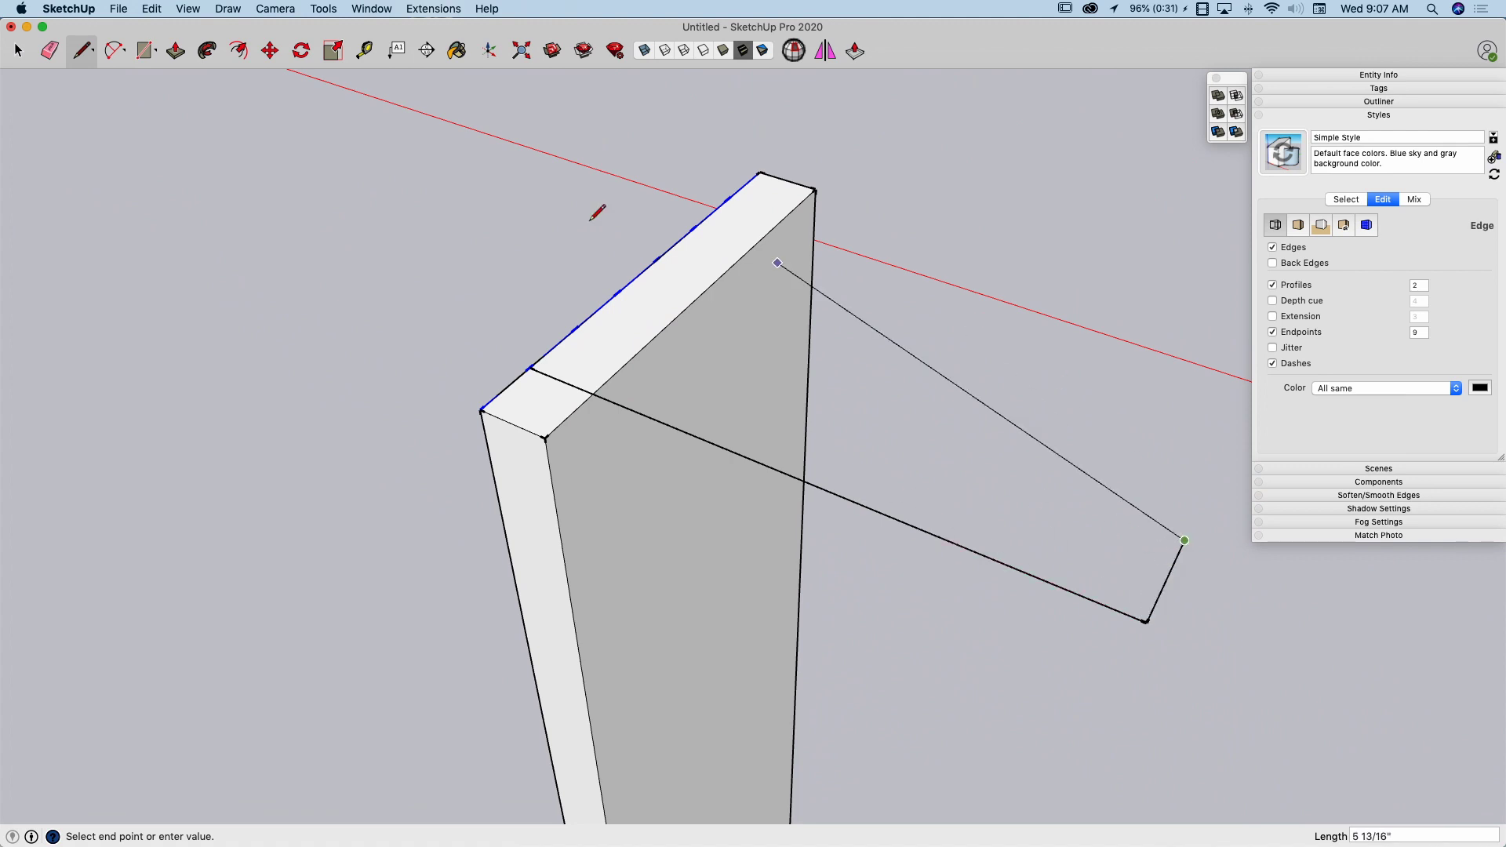
left_click(531, 367)
scroll(594, 314, "up", 5)
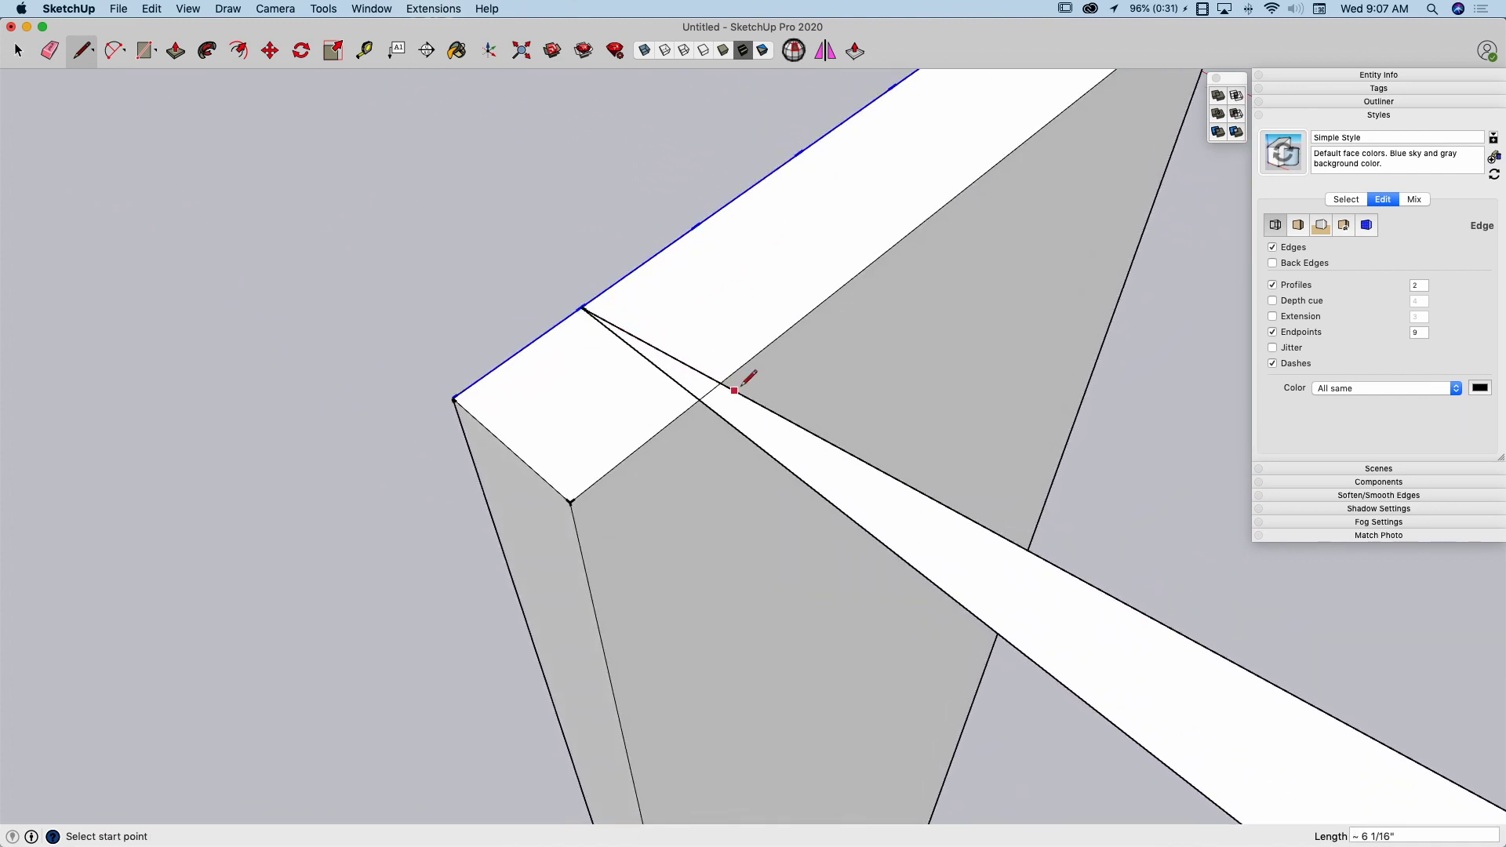
Draw a line from the first division point along the triangle's sloped side to the board's opposite top edge
left_click(581, 307)
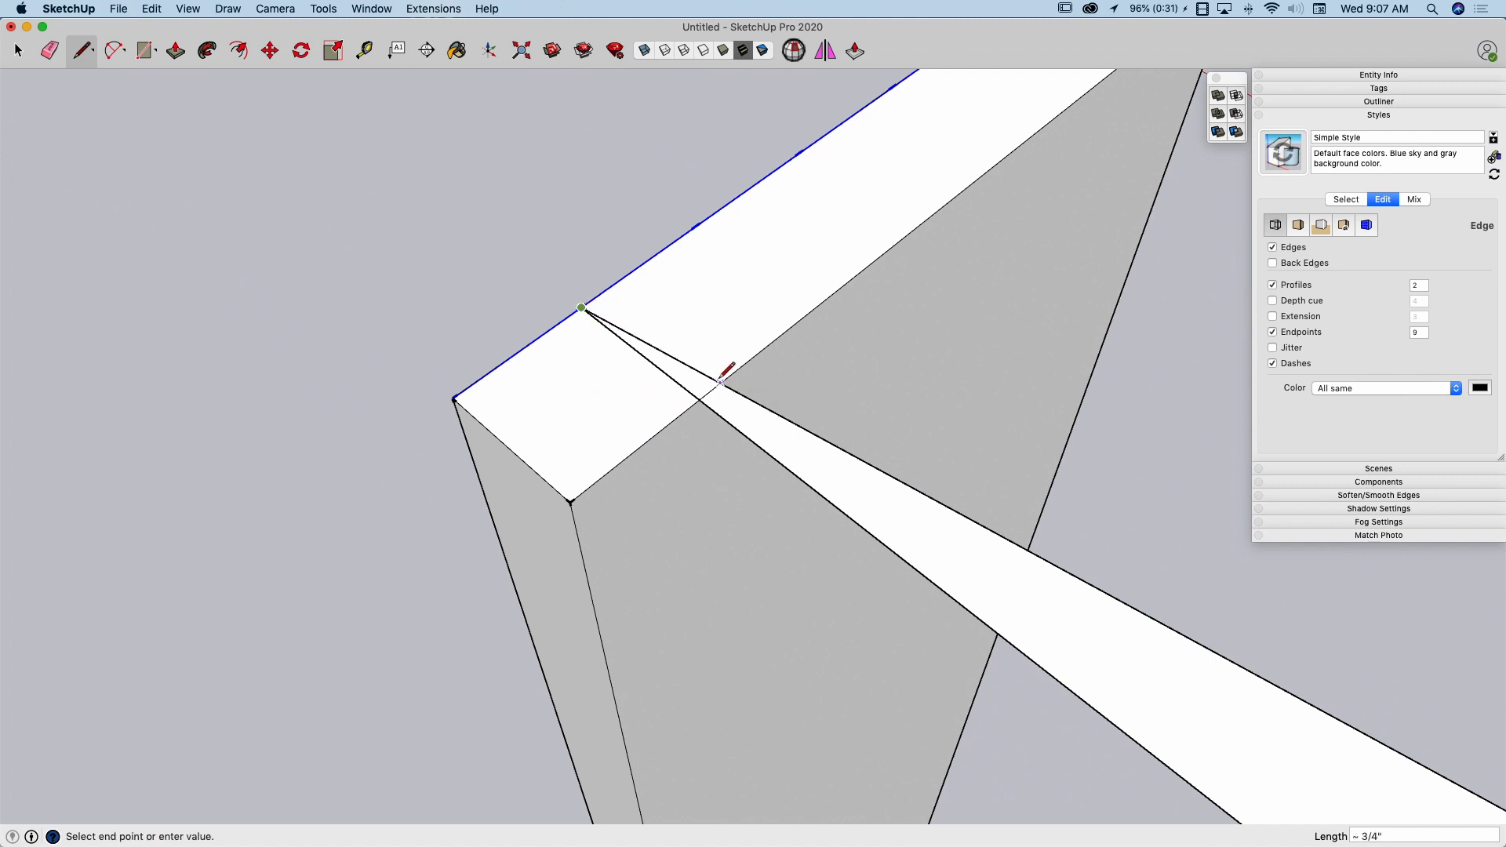
left_click(720, 384)
key("space")
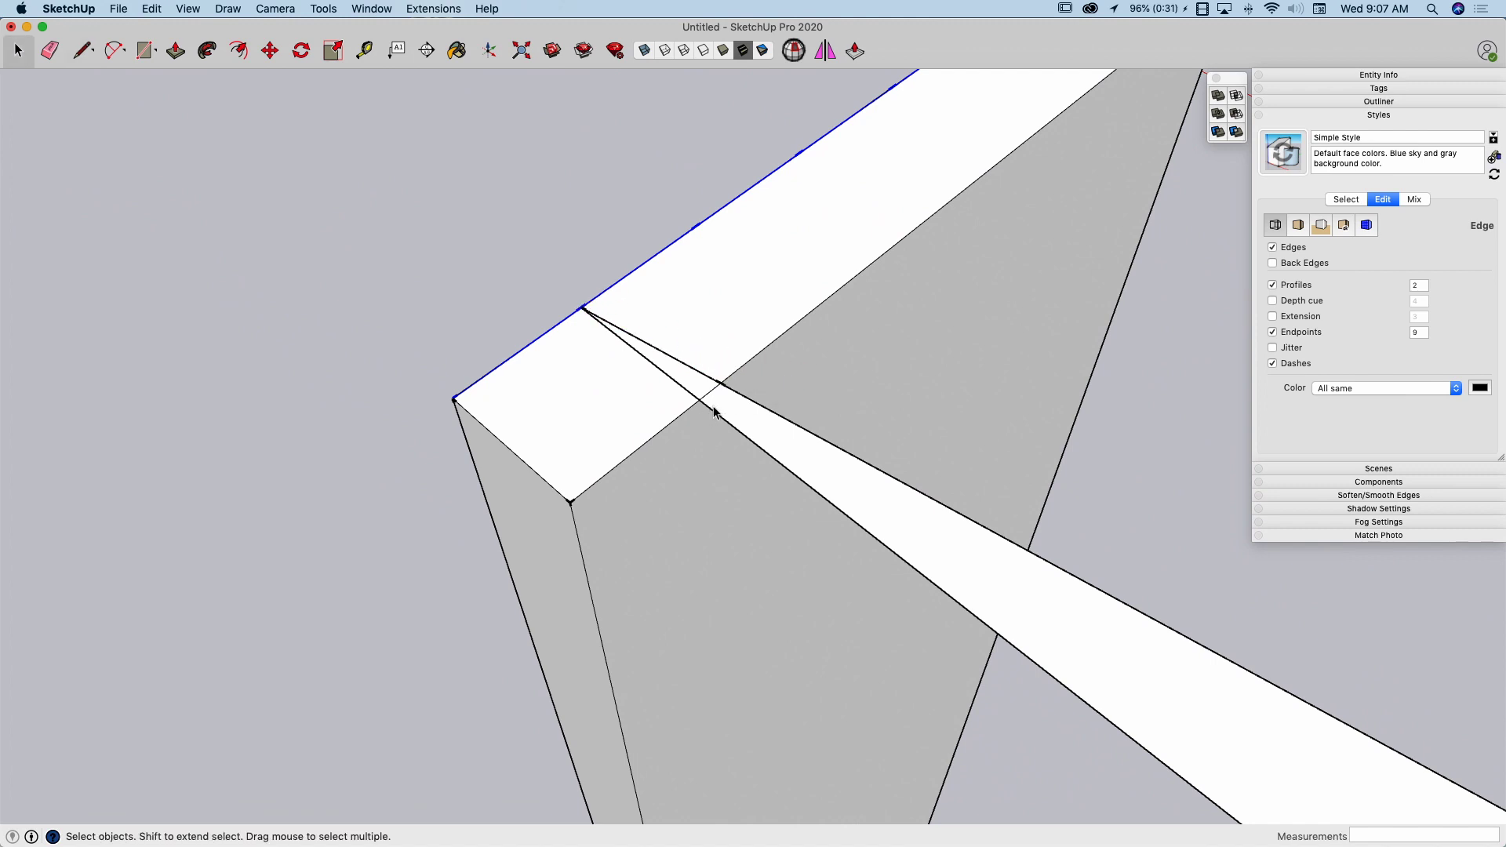
Erase the construction triangle lines extending beyond the board, keeping only the sloped line across its top
key("e")
left_click_drag(728, 434, 765, 388)
scroll(975, 538, "down", 5)
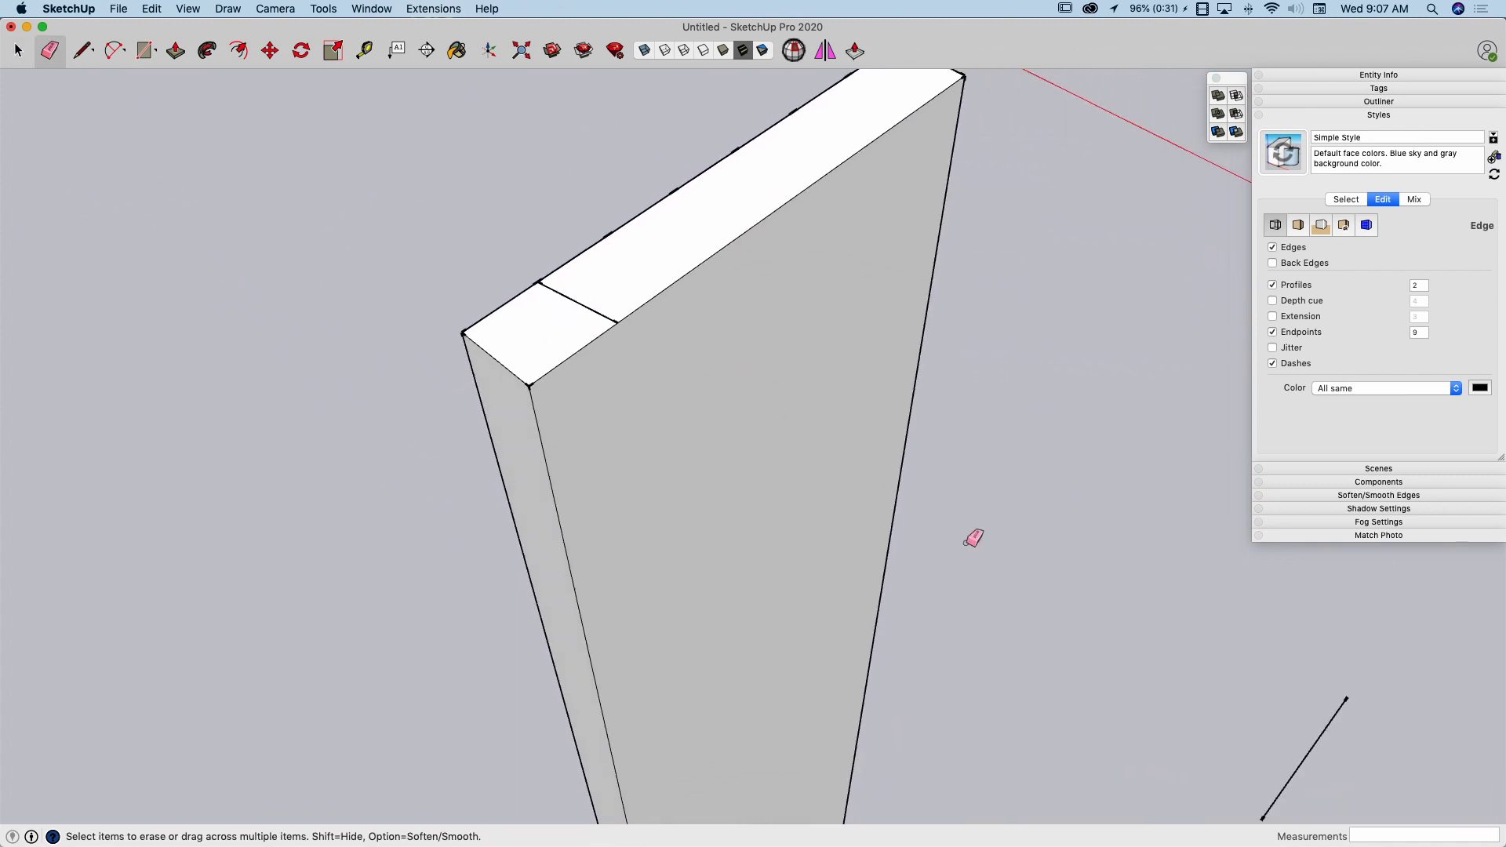
scroll(924, 531, "up", 5)
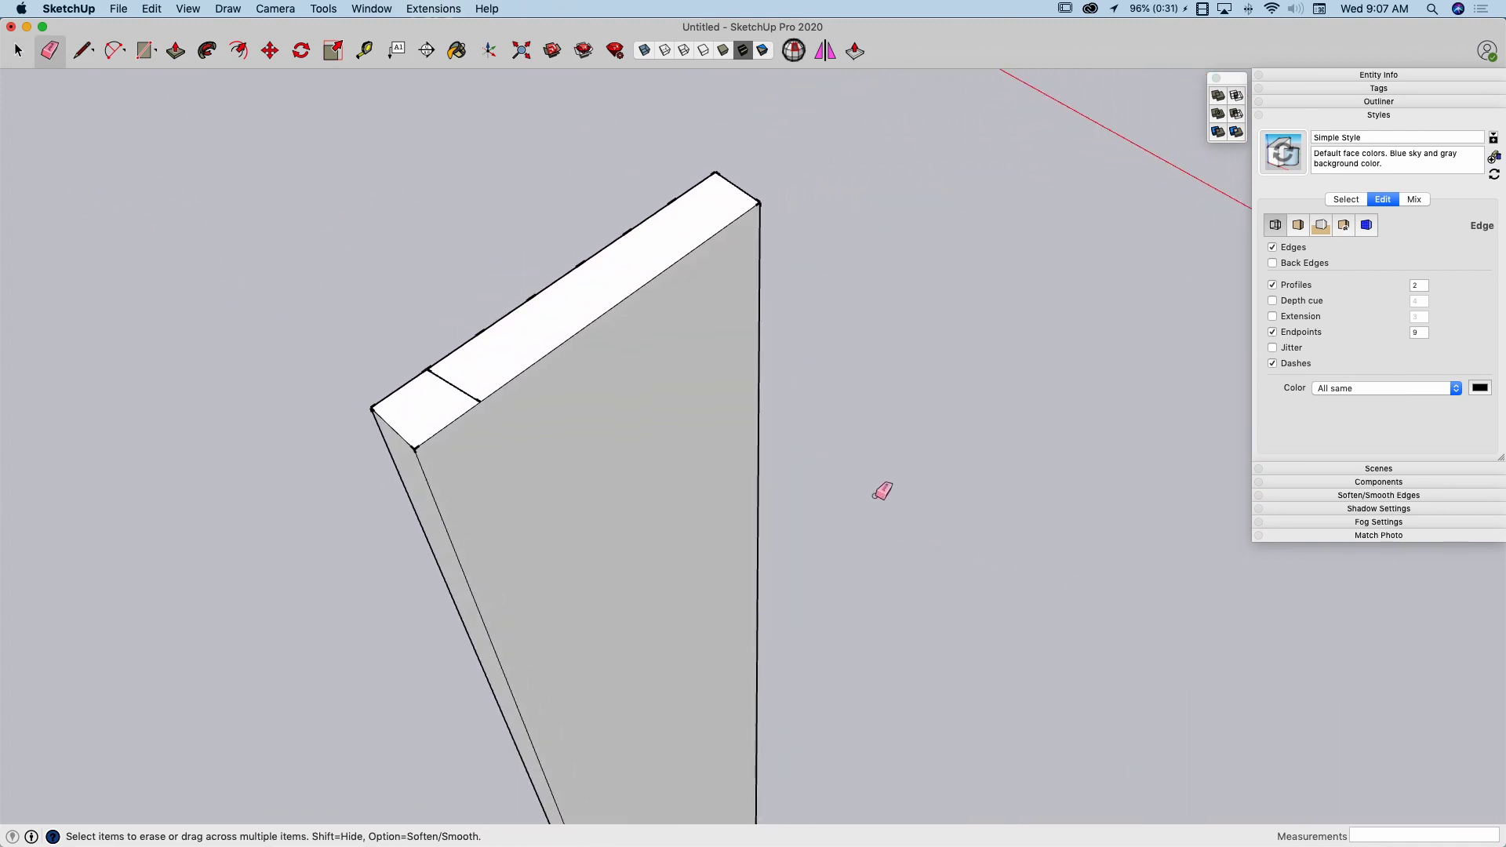
Copy the sloped line from the first to the third division point and repeat the copy 2x along the board's top
key("space")
middle_click_drag(568, 399, 559, 346)
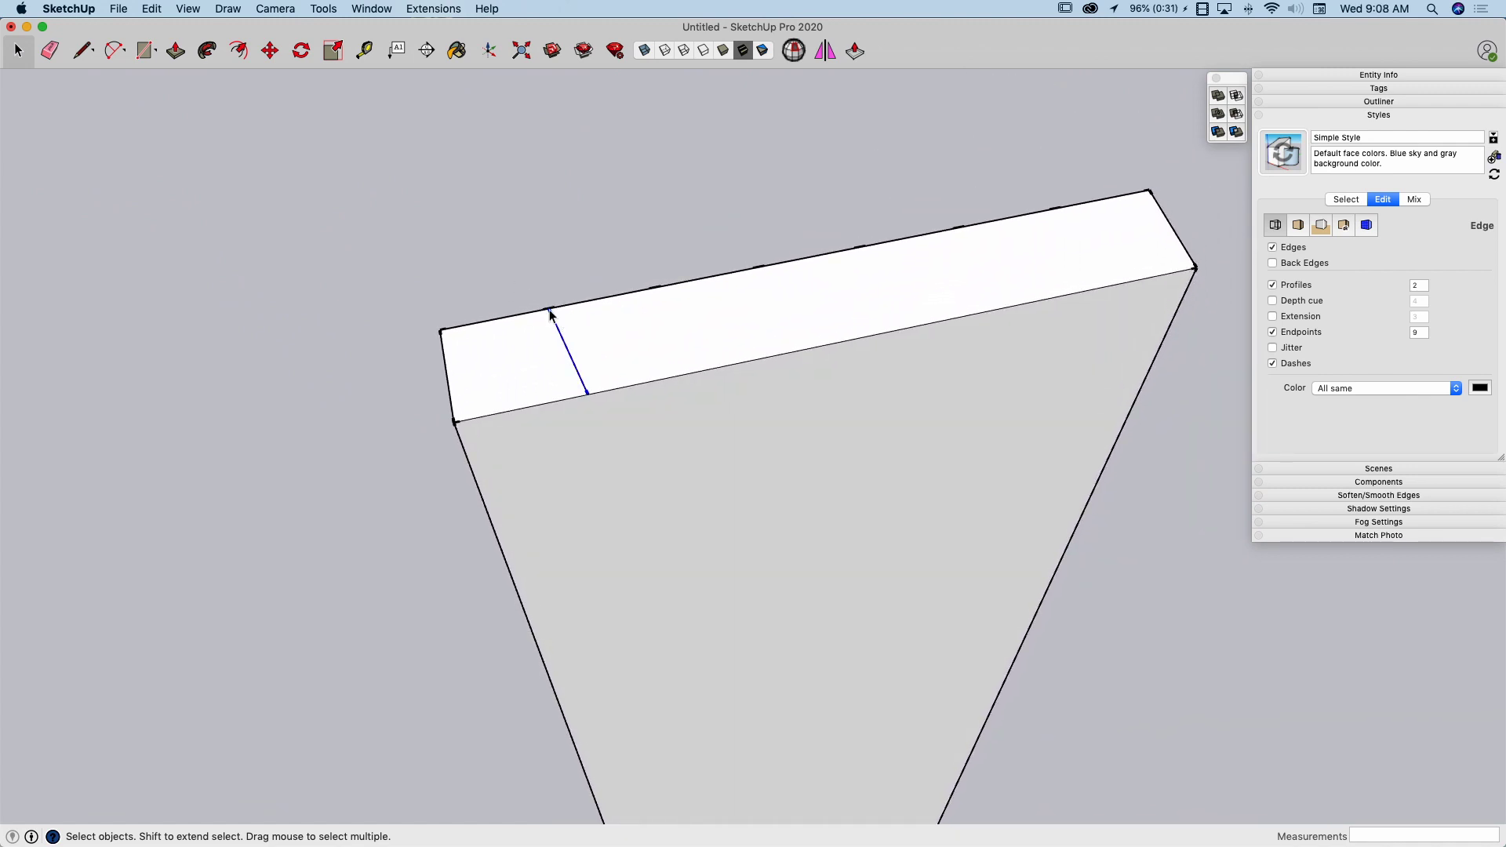
key("m")
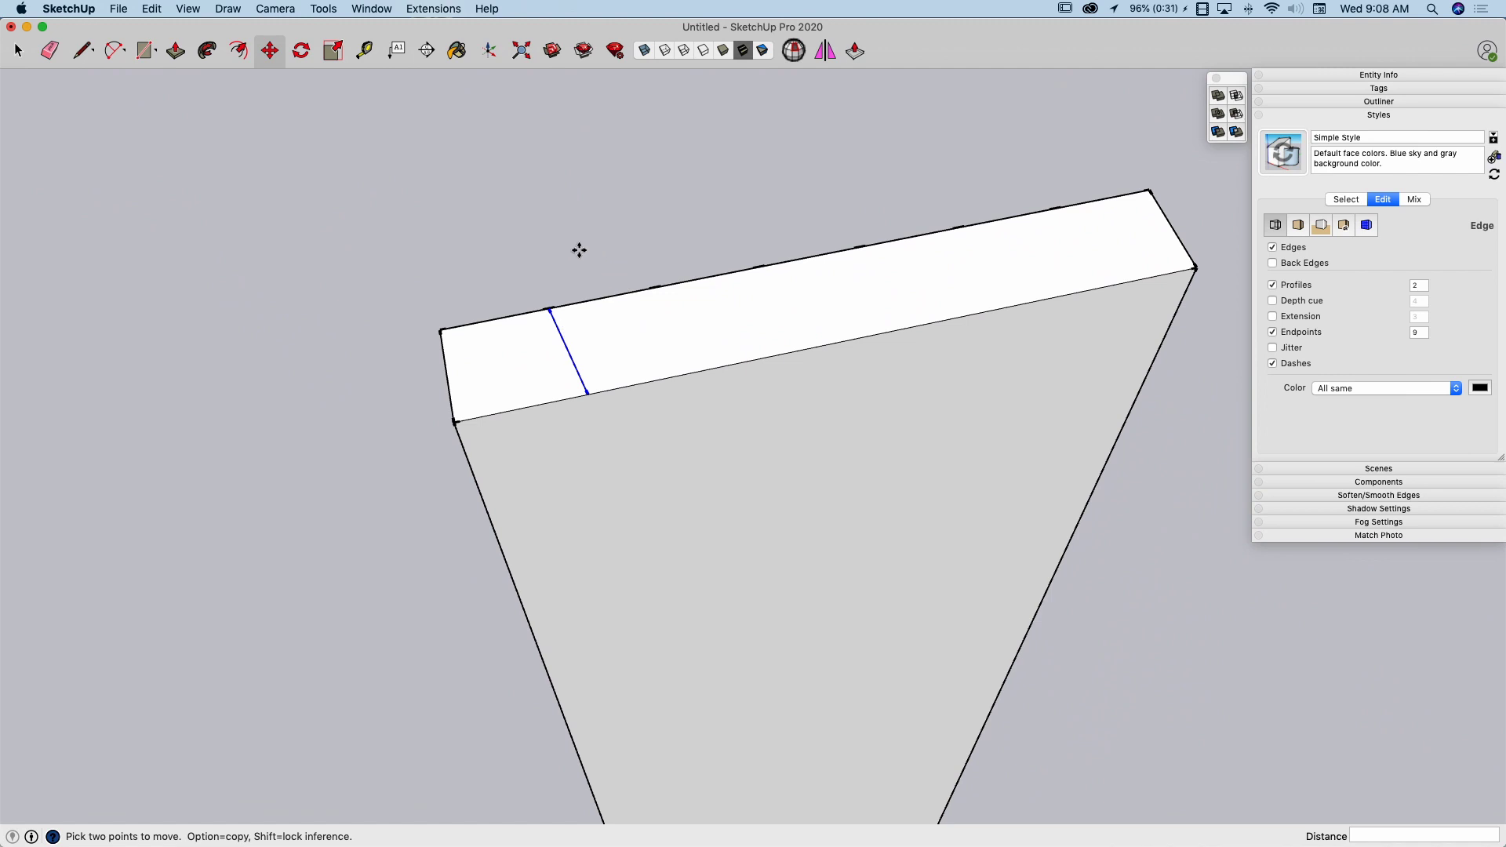
left_click(551, 309)
key("alt")
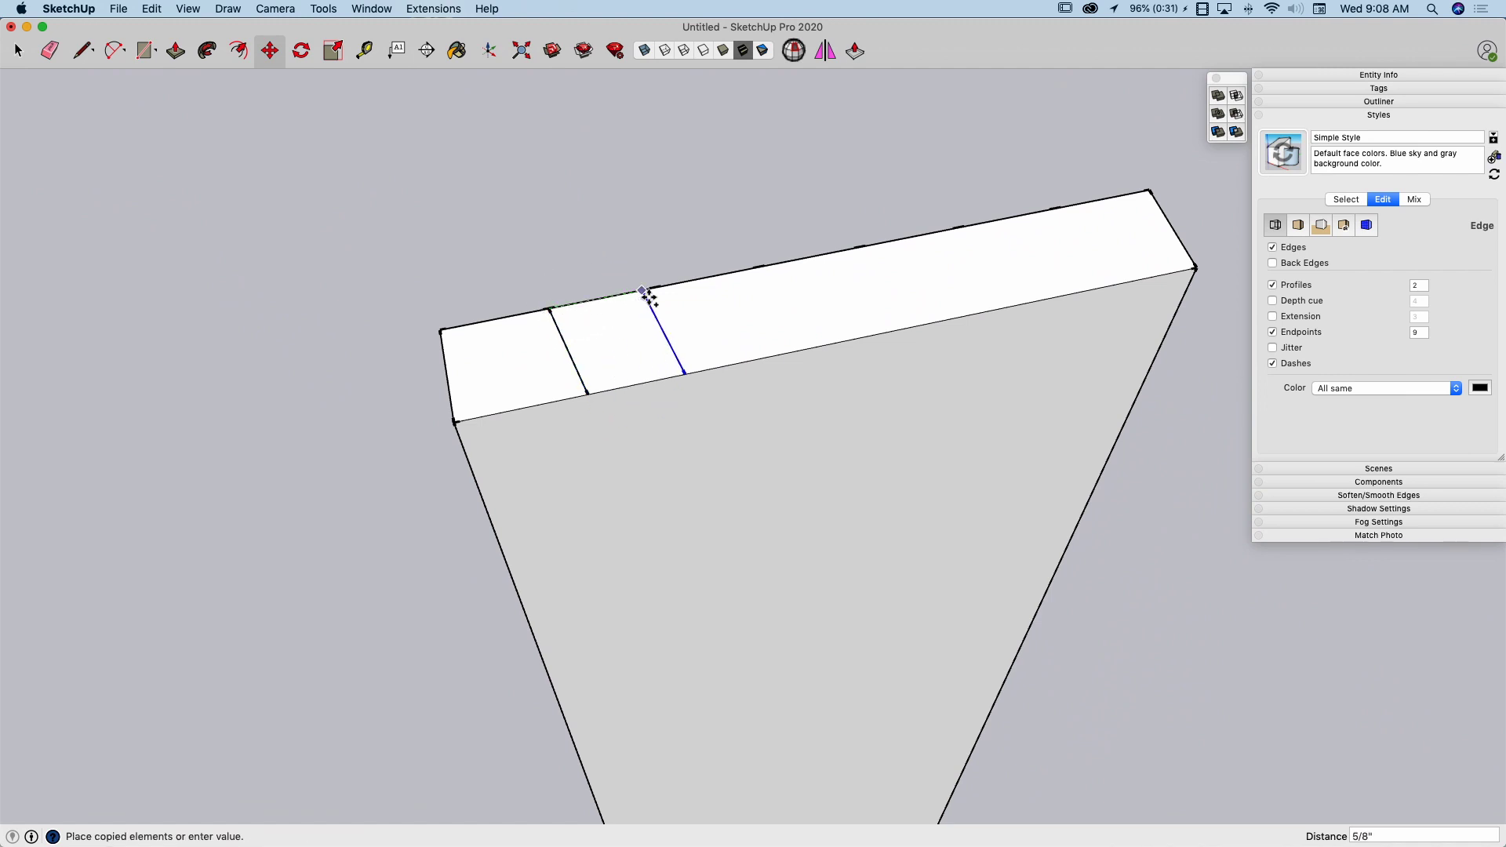
left_click(759, 269)
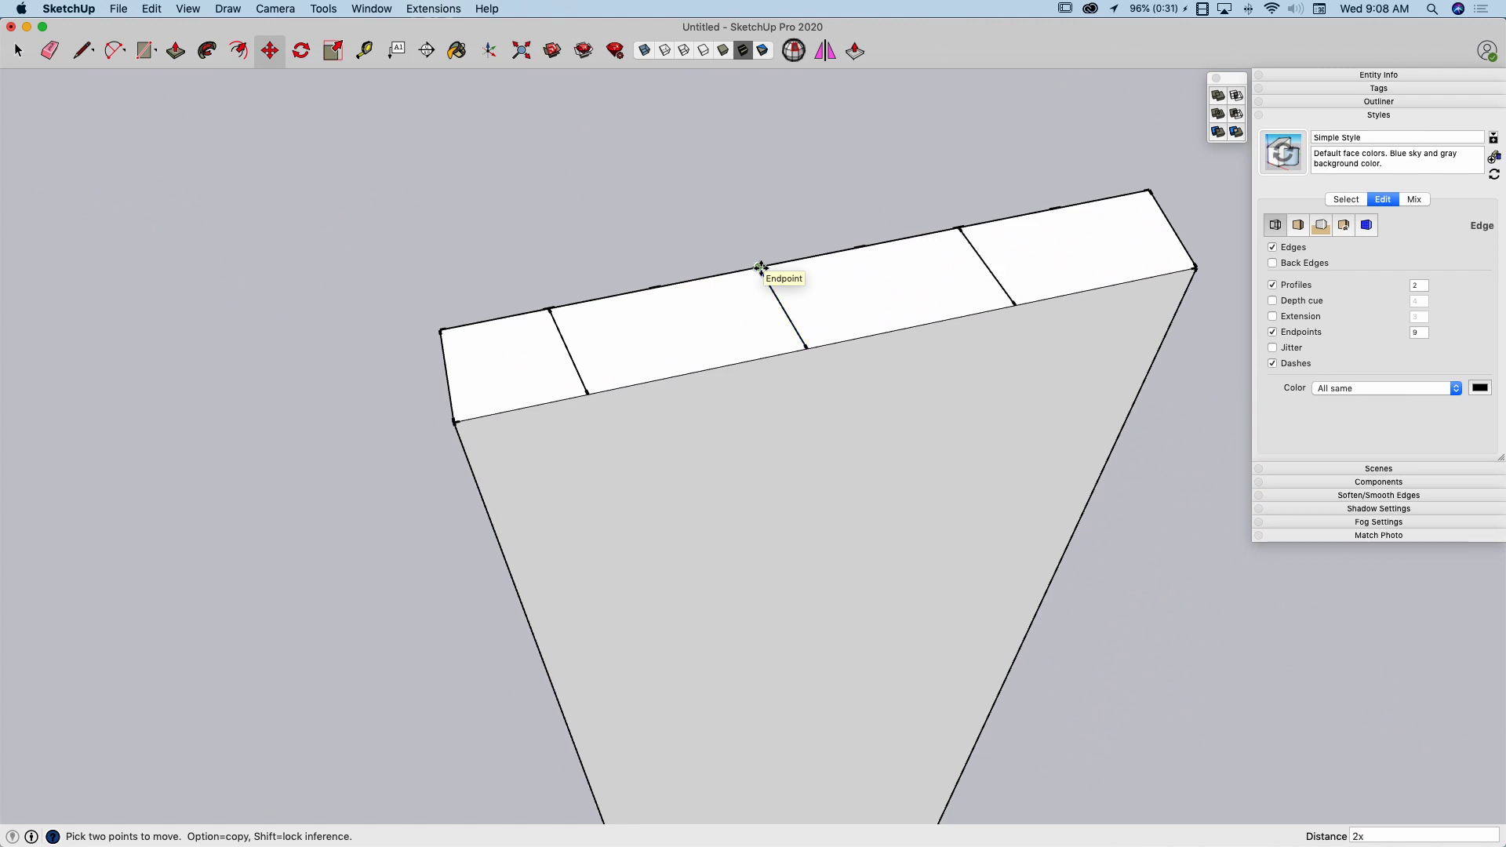
Copy the sloped line at the fifth division point along the green axis to a spot off the board, about 3 1/8" away
middle_click_drag(921, 262, 822, 294)
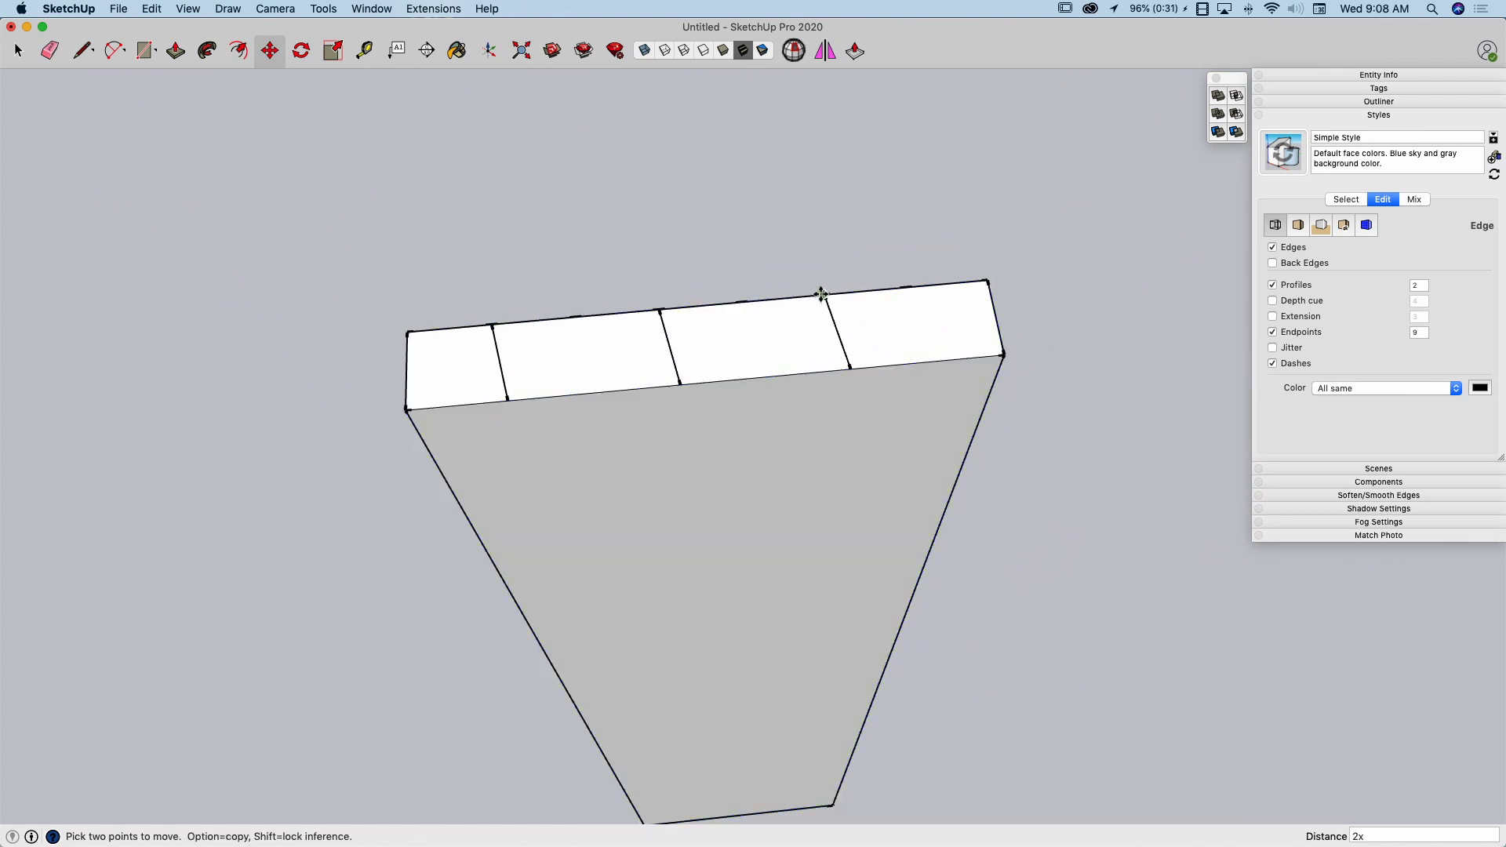
key("space")
key("m")
left_click(824, 296)
key("alt")
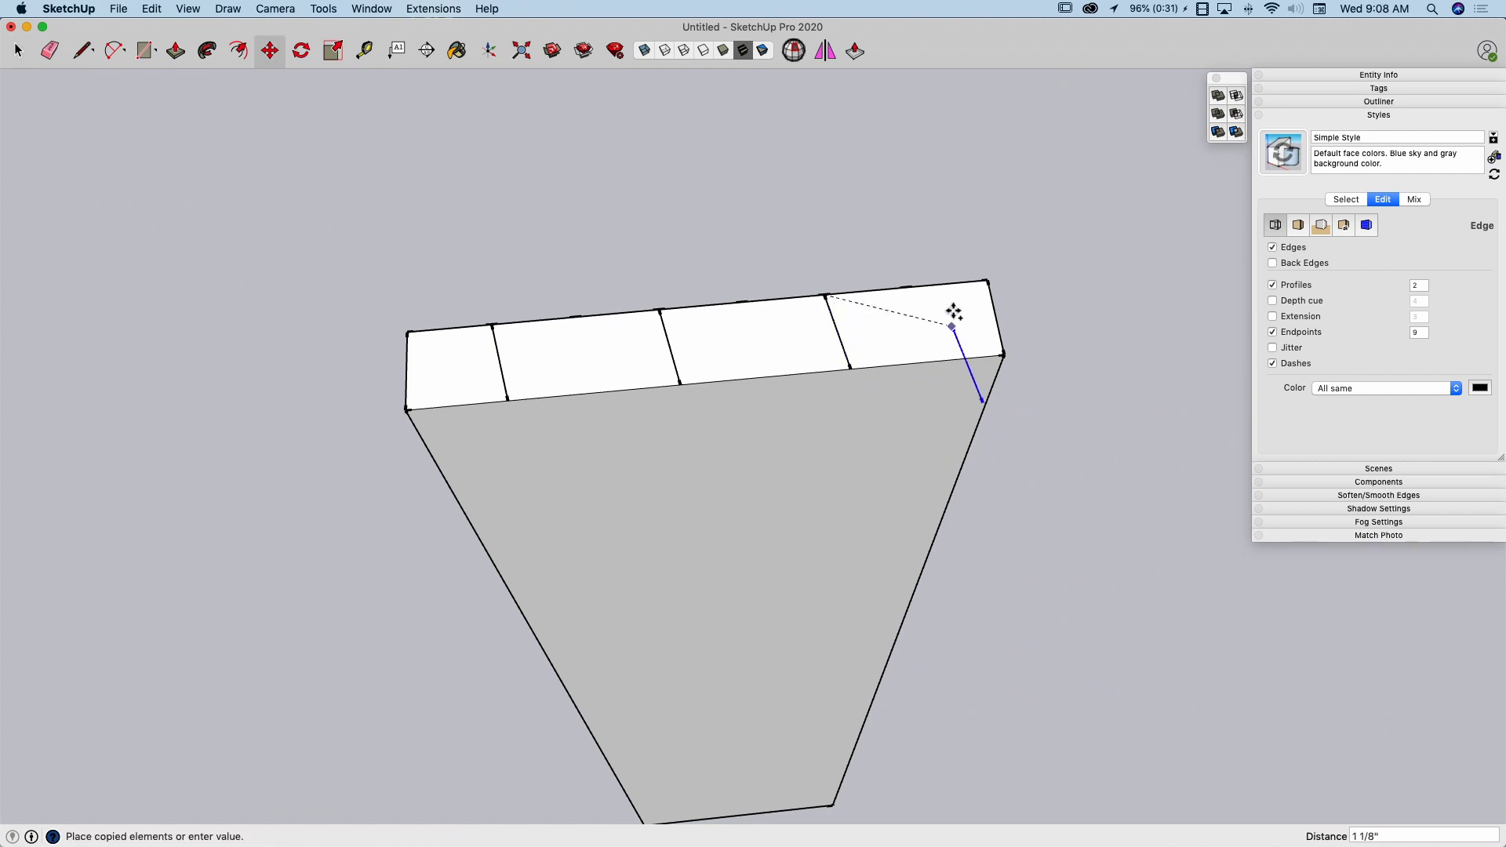
middle_click_drag(932, 331, 830, 284, "shift")
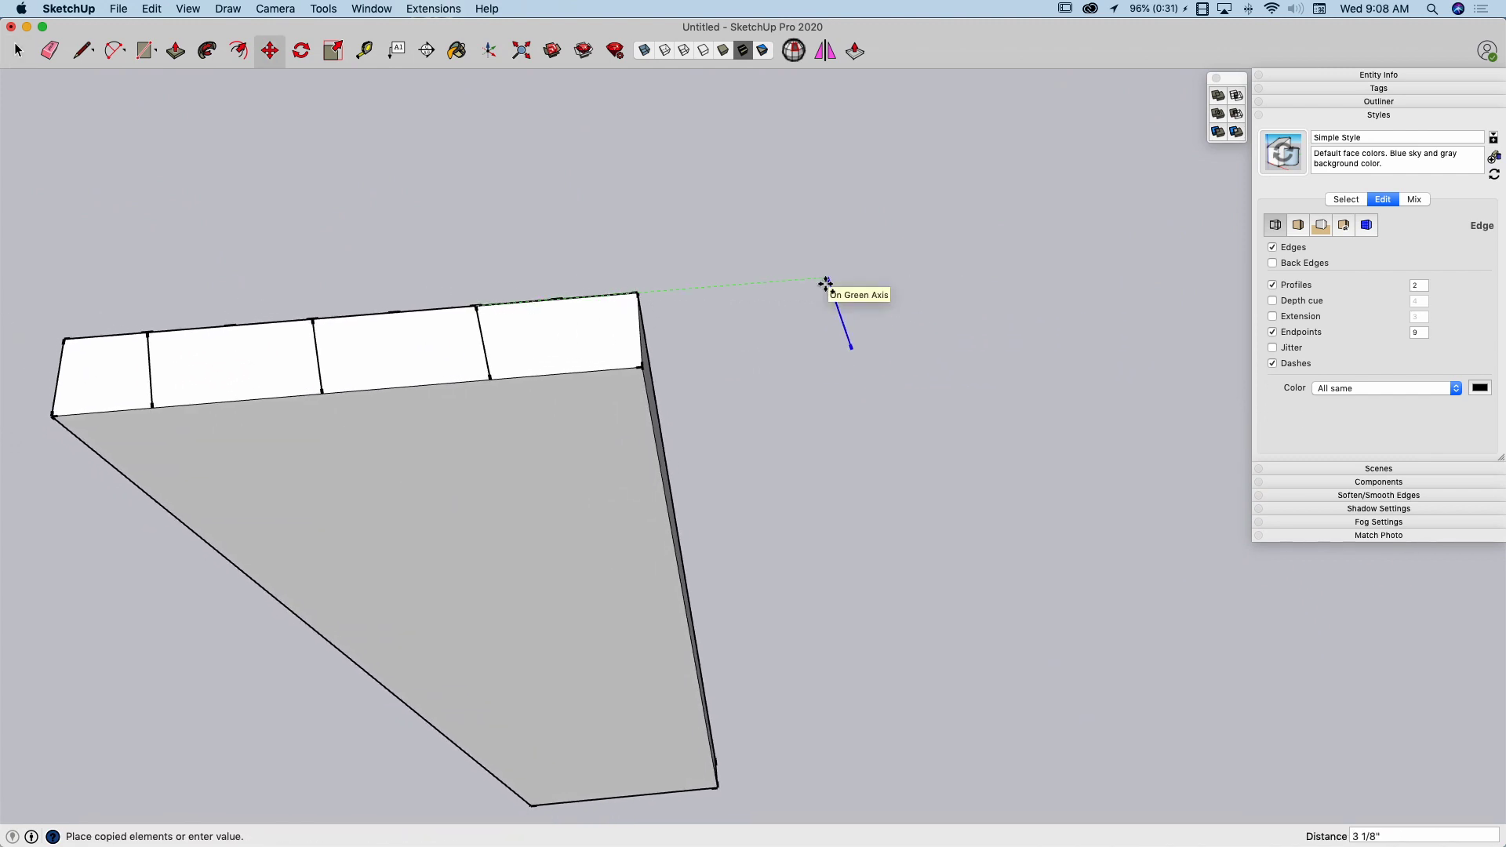
left_click(826, 283)
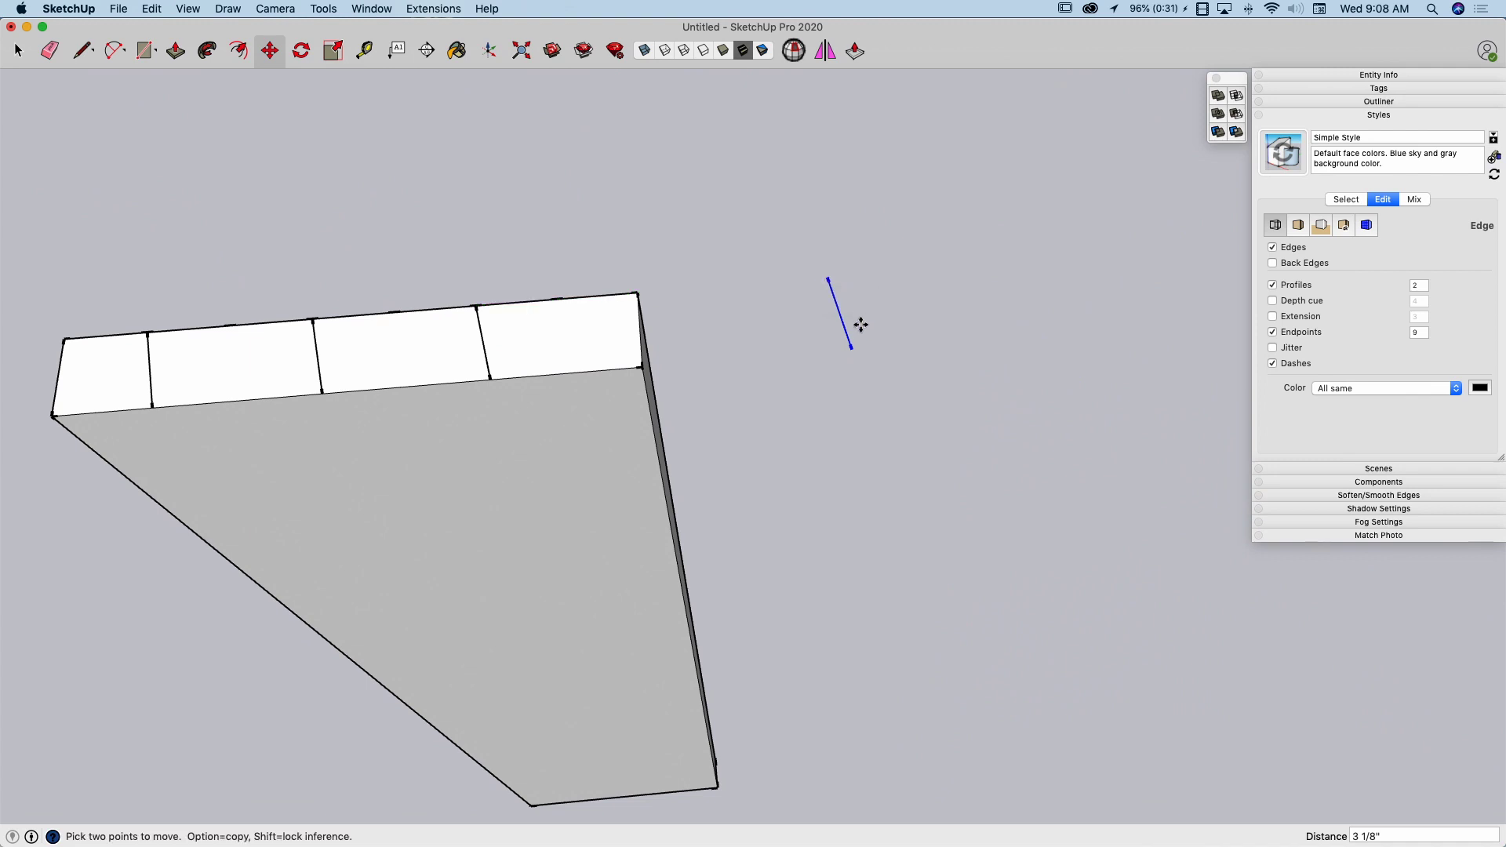
Mirror the loose line with a green-axis scale of -1 and move it to the last division point on the board's top
key("s")
left_click_drag(847, 312, 815, 313)
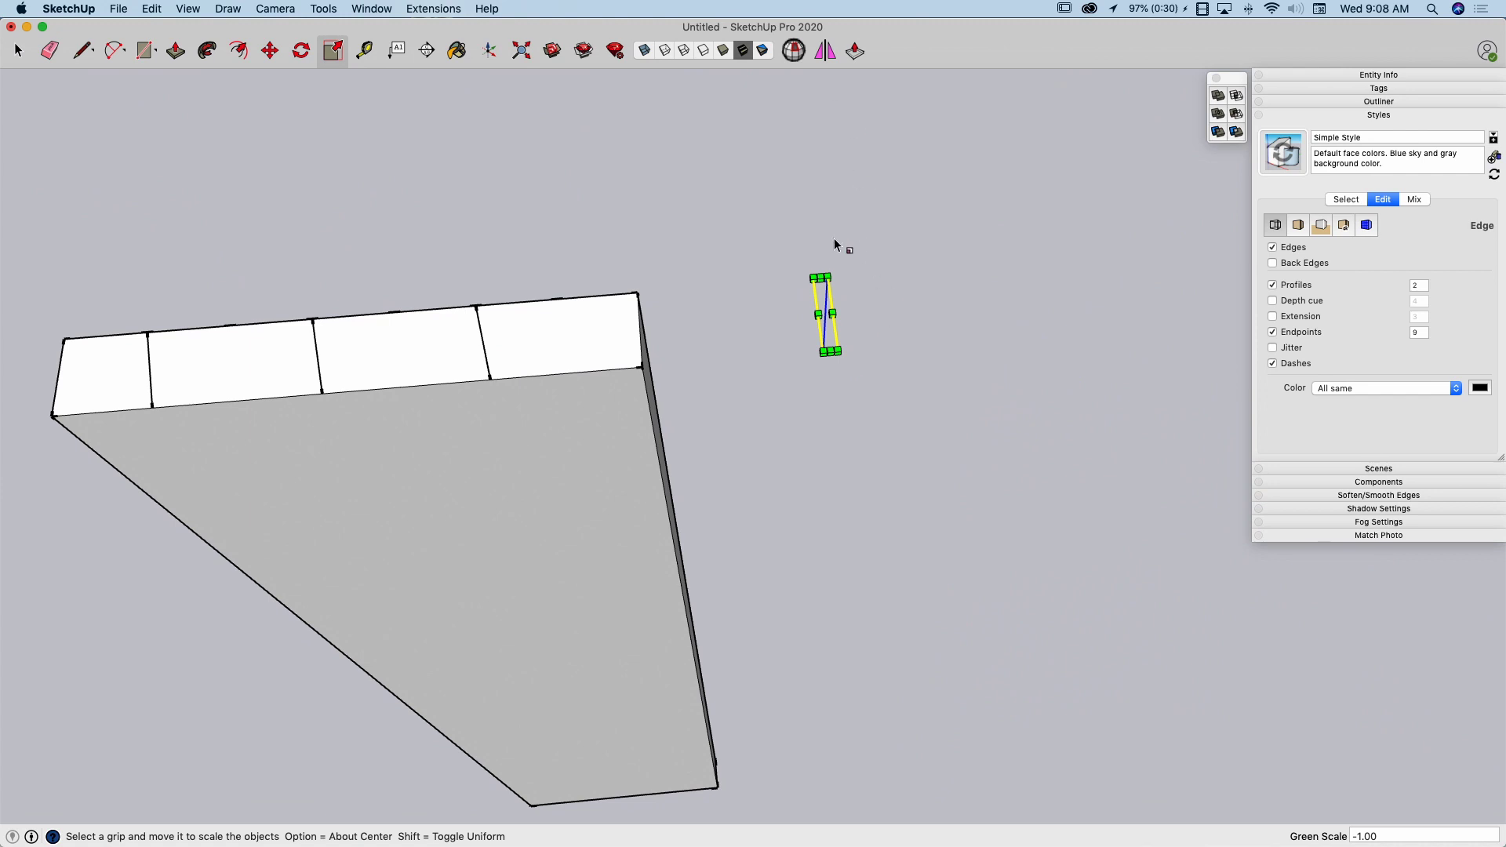
key("m")
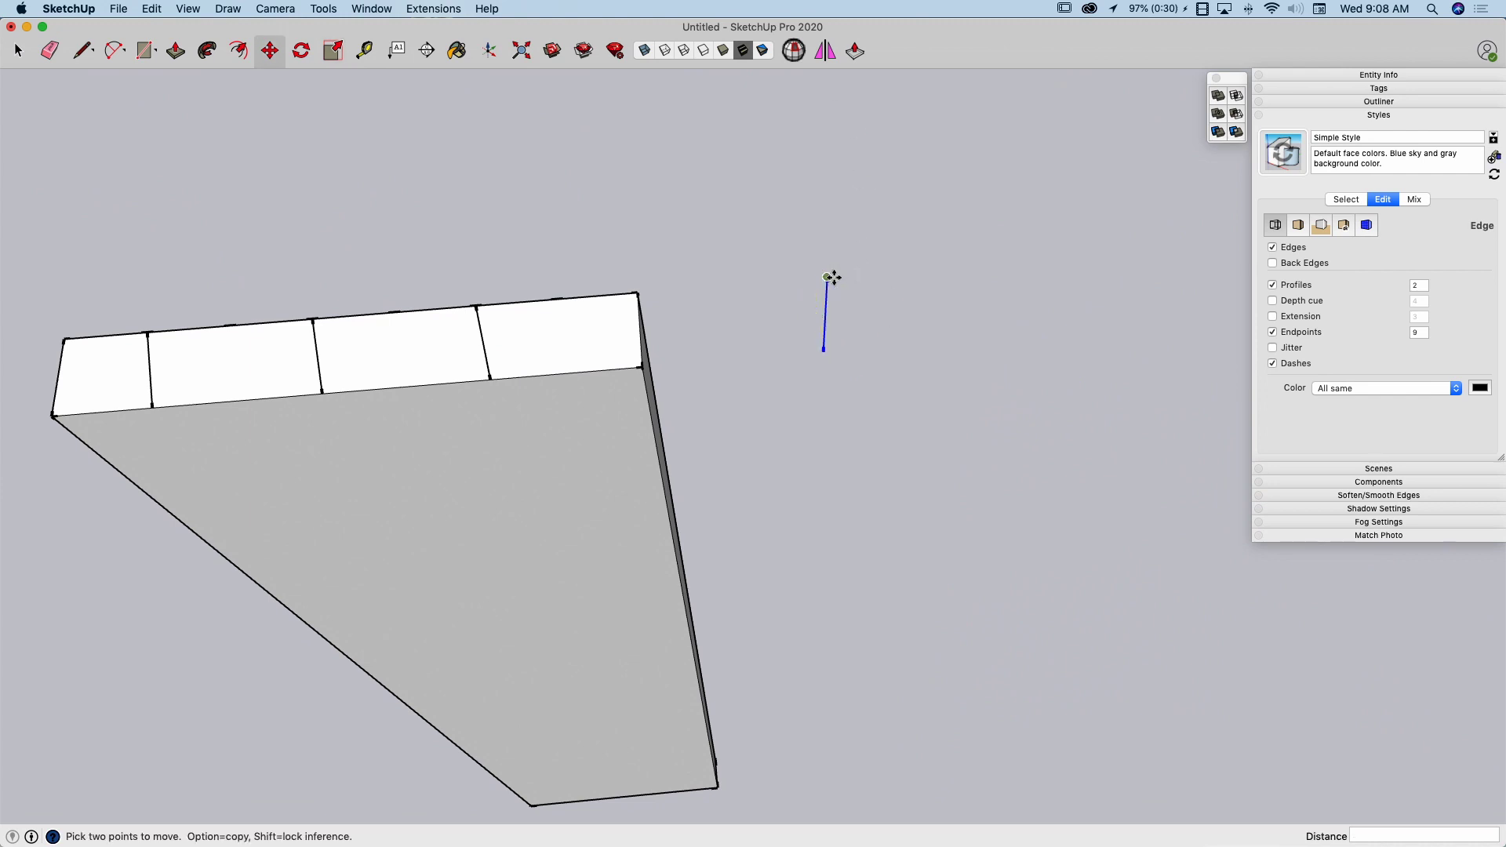
left_click(827, 278)
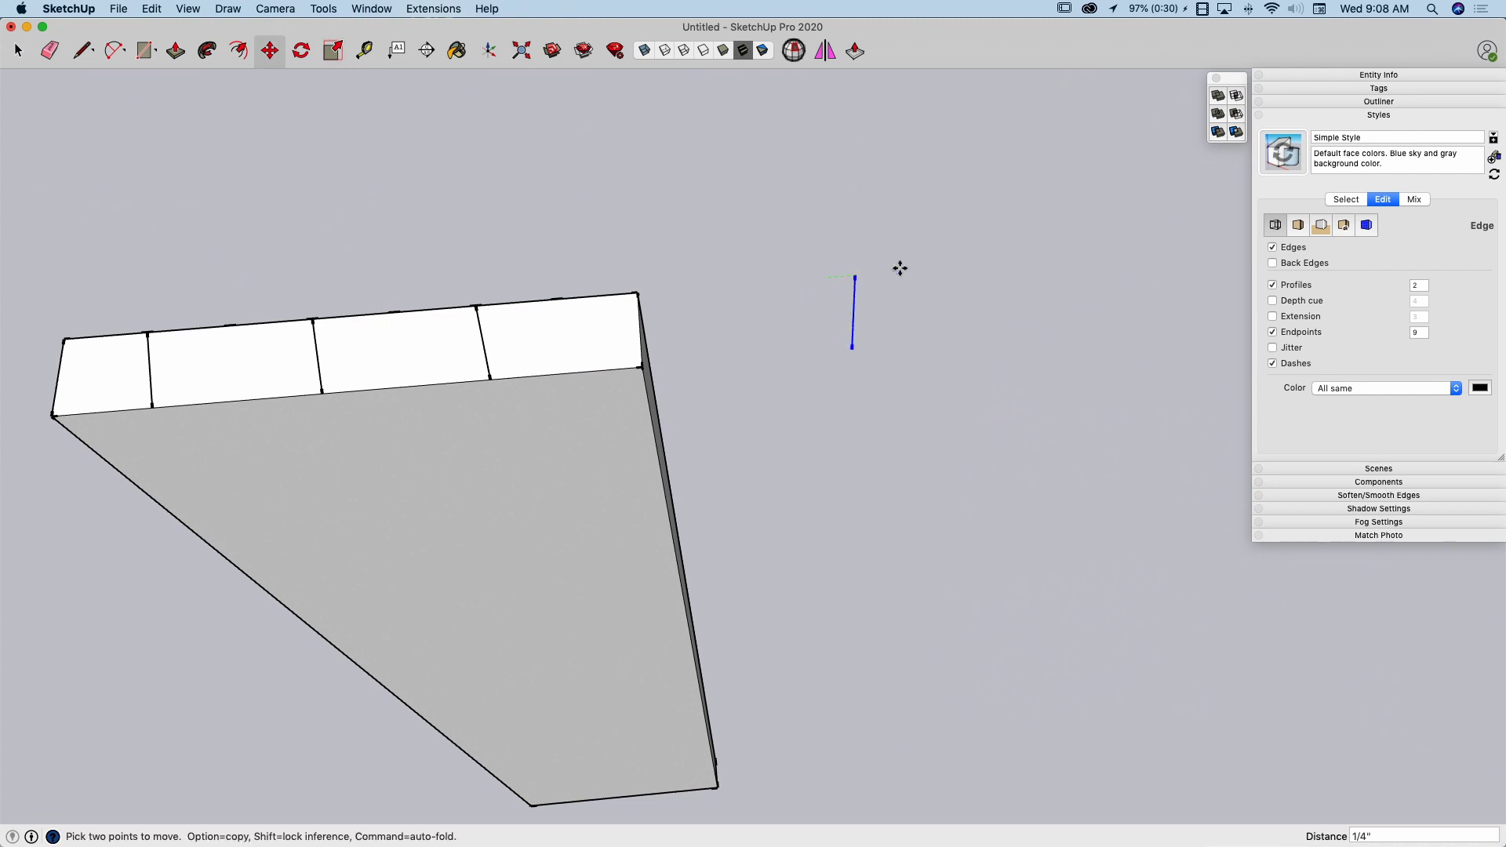
left_click(566, 301)
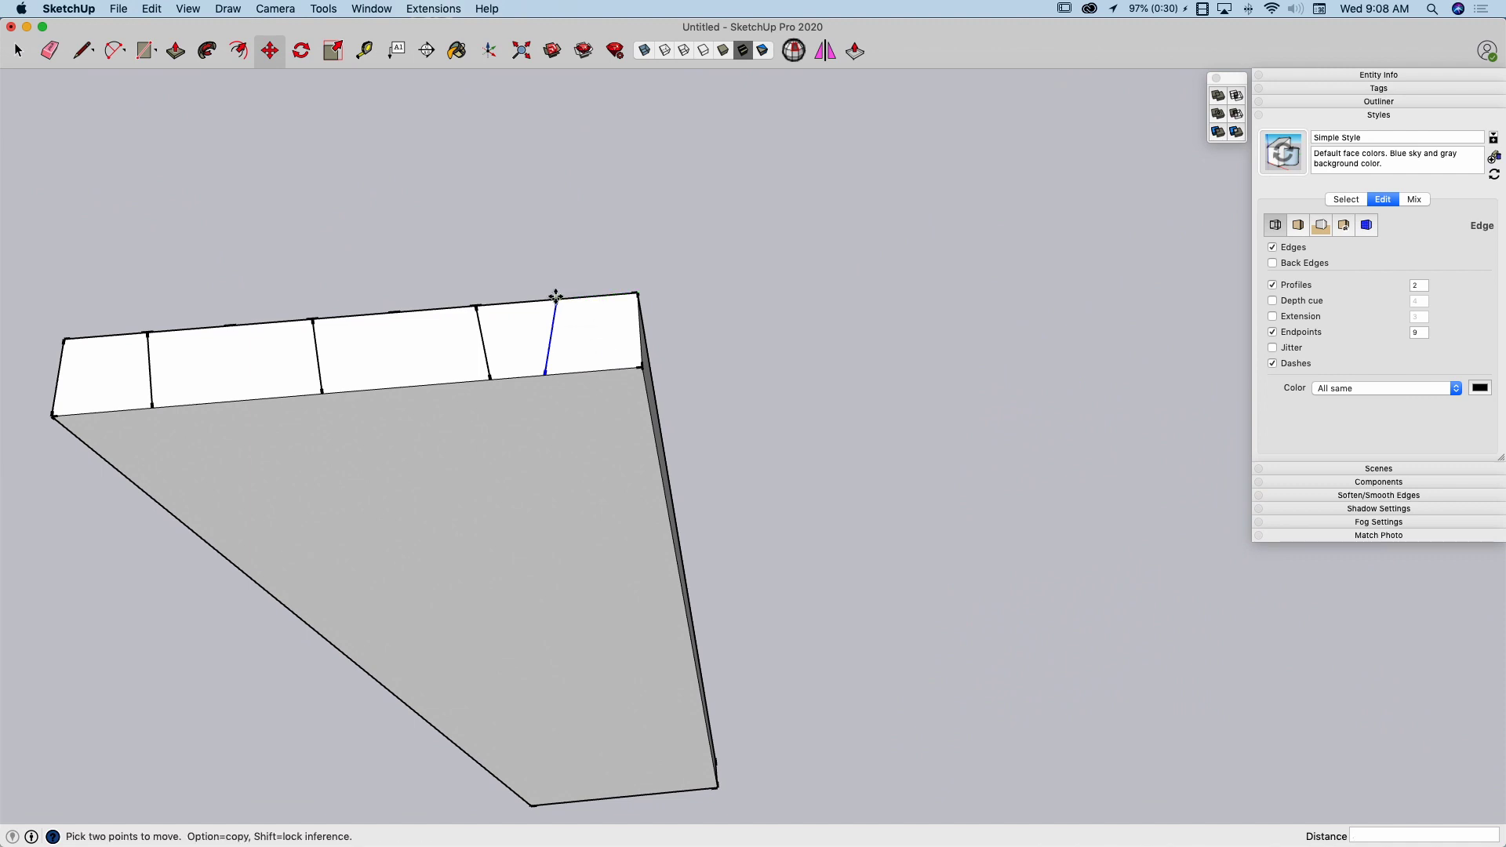
Copy the mirrored line to the fourth and second division points on the board's top
left_click(555, 297)
key("alt")
left_click(392, 311)
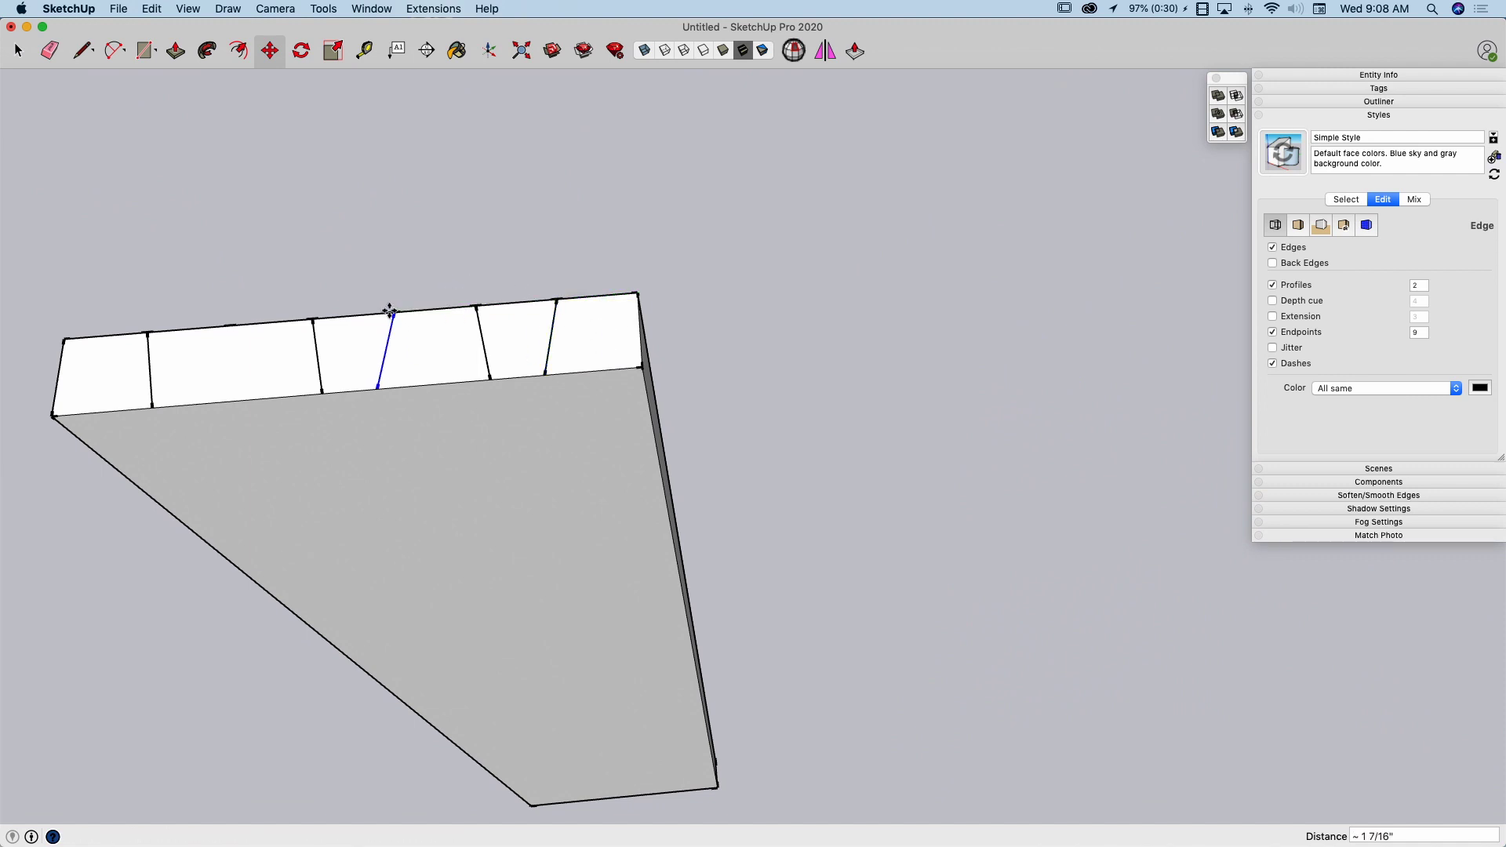
left_click(395, 311)
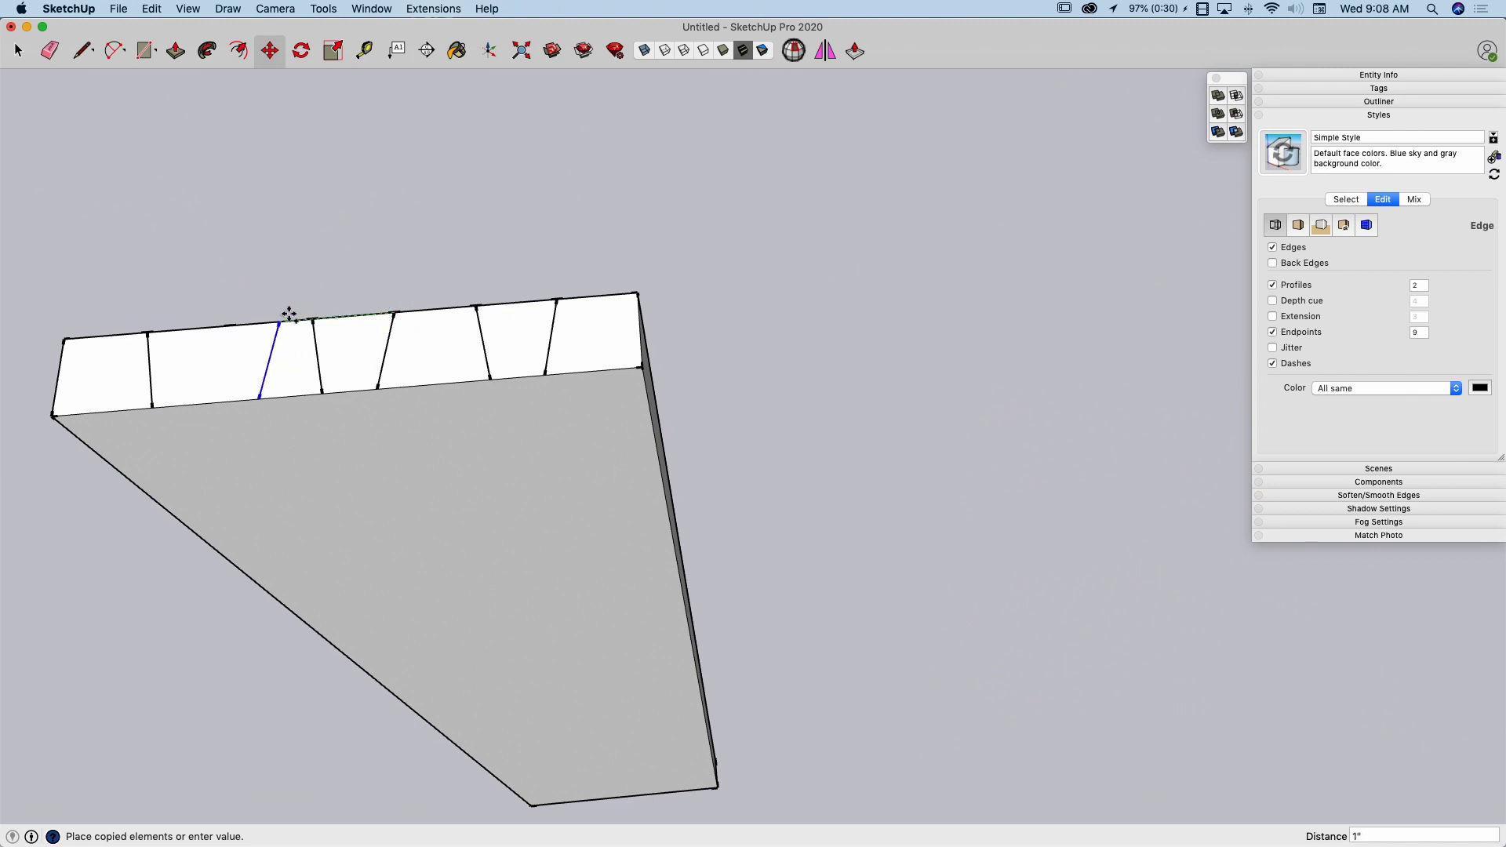
left_click(232, 330)
key("space")
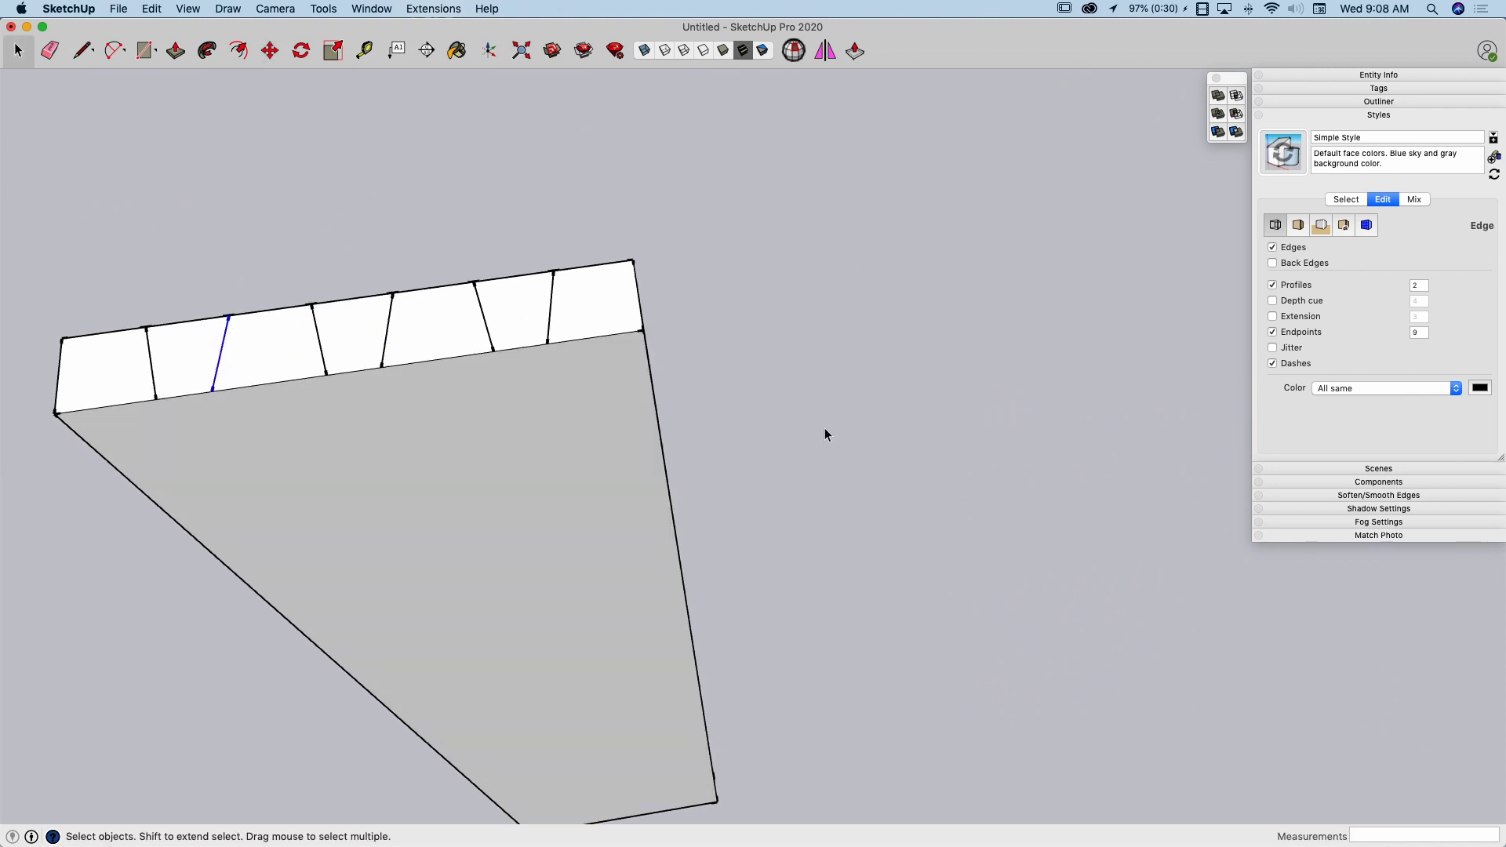
middle_click_drag(823, 431, 750, 389)
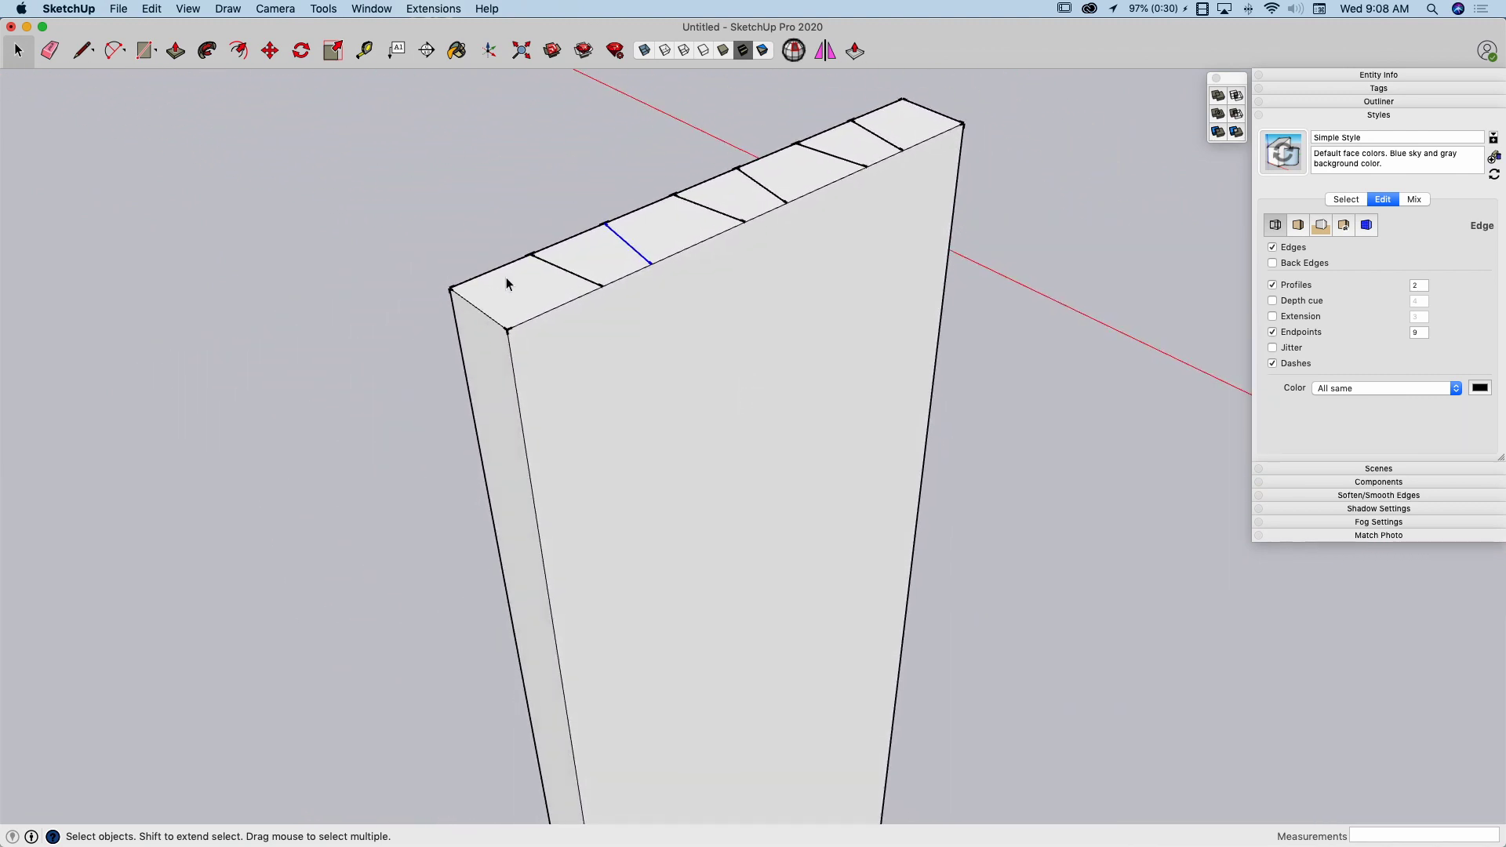
left_click(538, 276)
middle_click_drag(565, 344, 528, 263)
middle_click_drag(481, 212, 504, 268)
middle_click_drag(408, 331, 1029, 285)
middle_click_drag(466, 280, 664, 219)
middle_click_drag(453, 240, 397, 147)
left_click_drag(594, 251, 1164, 350)
left_click_drag(448, 202, 1070, 321)
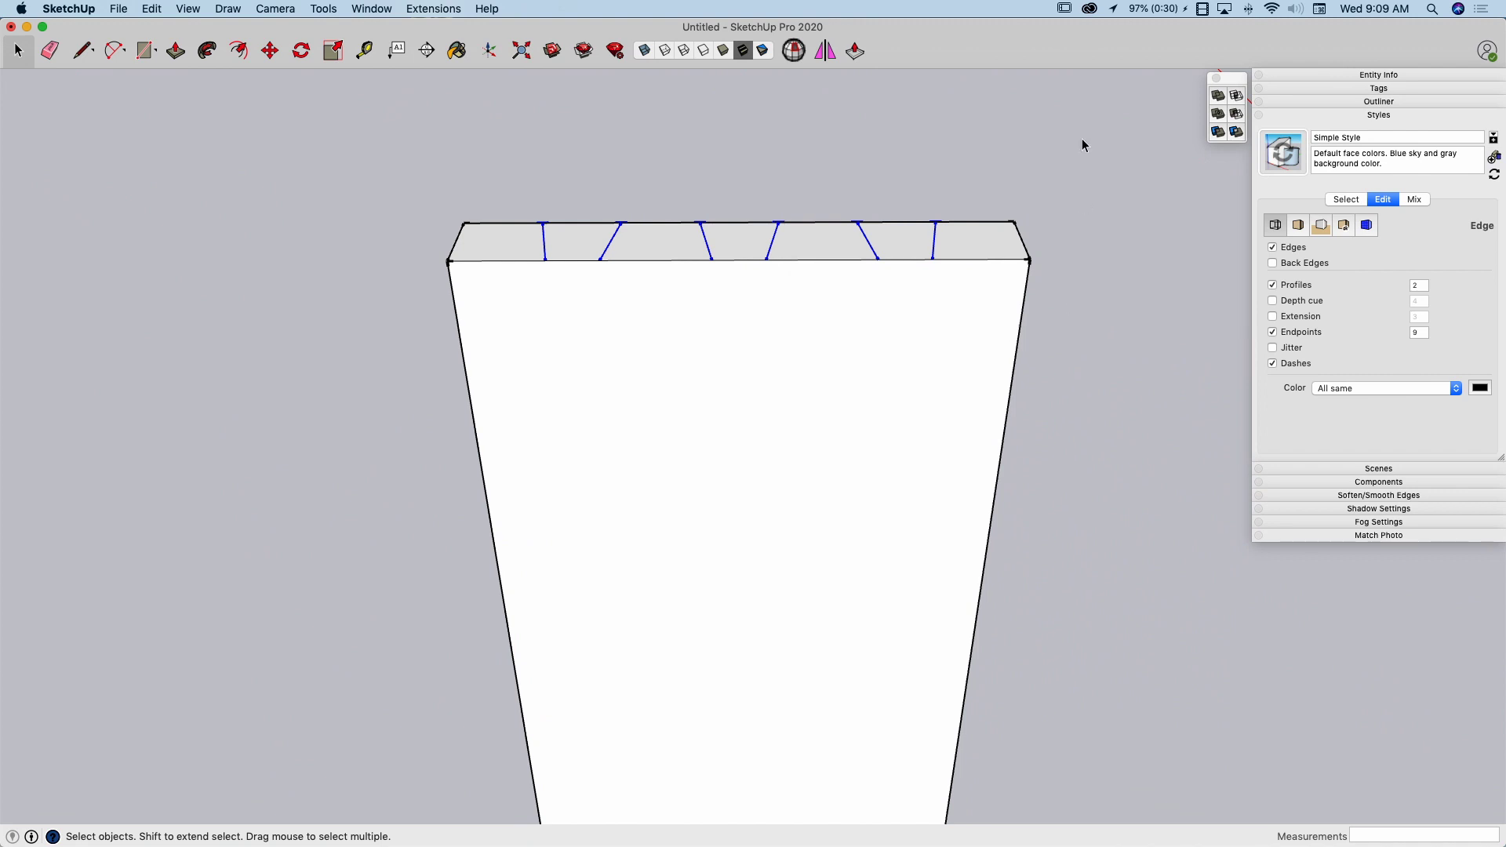
left_click_drag(401, 289, 402, 289)
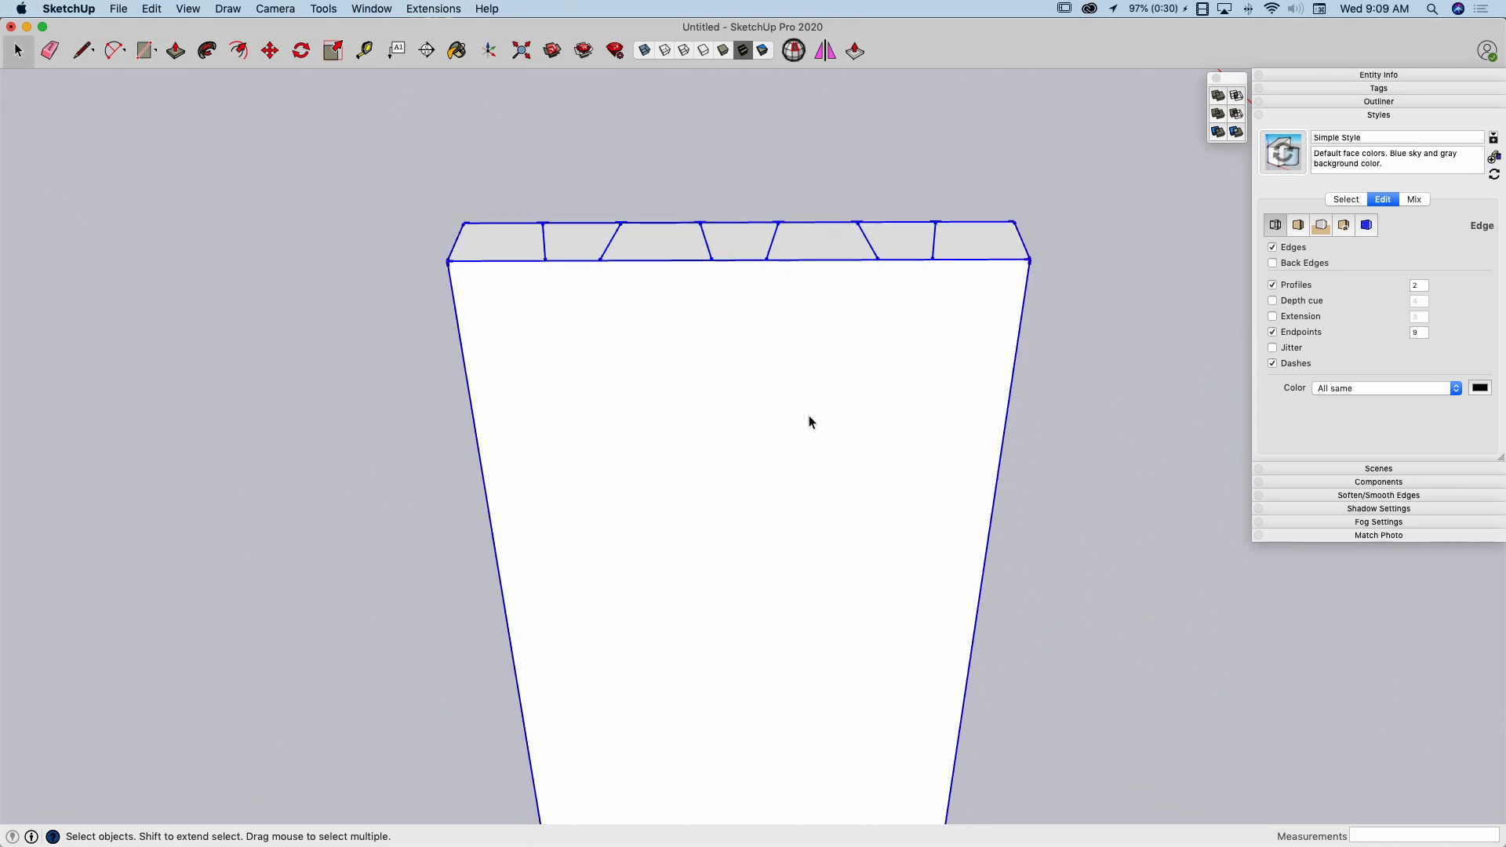
Select the sloped lines and the divided edge segments on the board's top, and cut them out of the model
left_click_drag(388, 154, 1066, 330)
middle_click_drag(1052, 321, 668, 223)
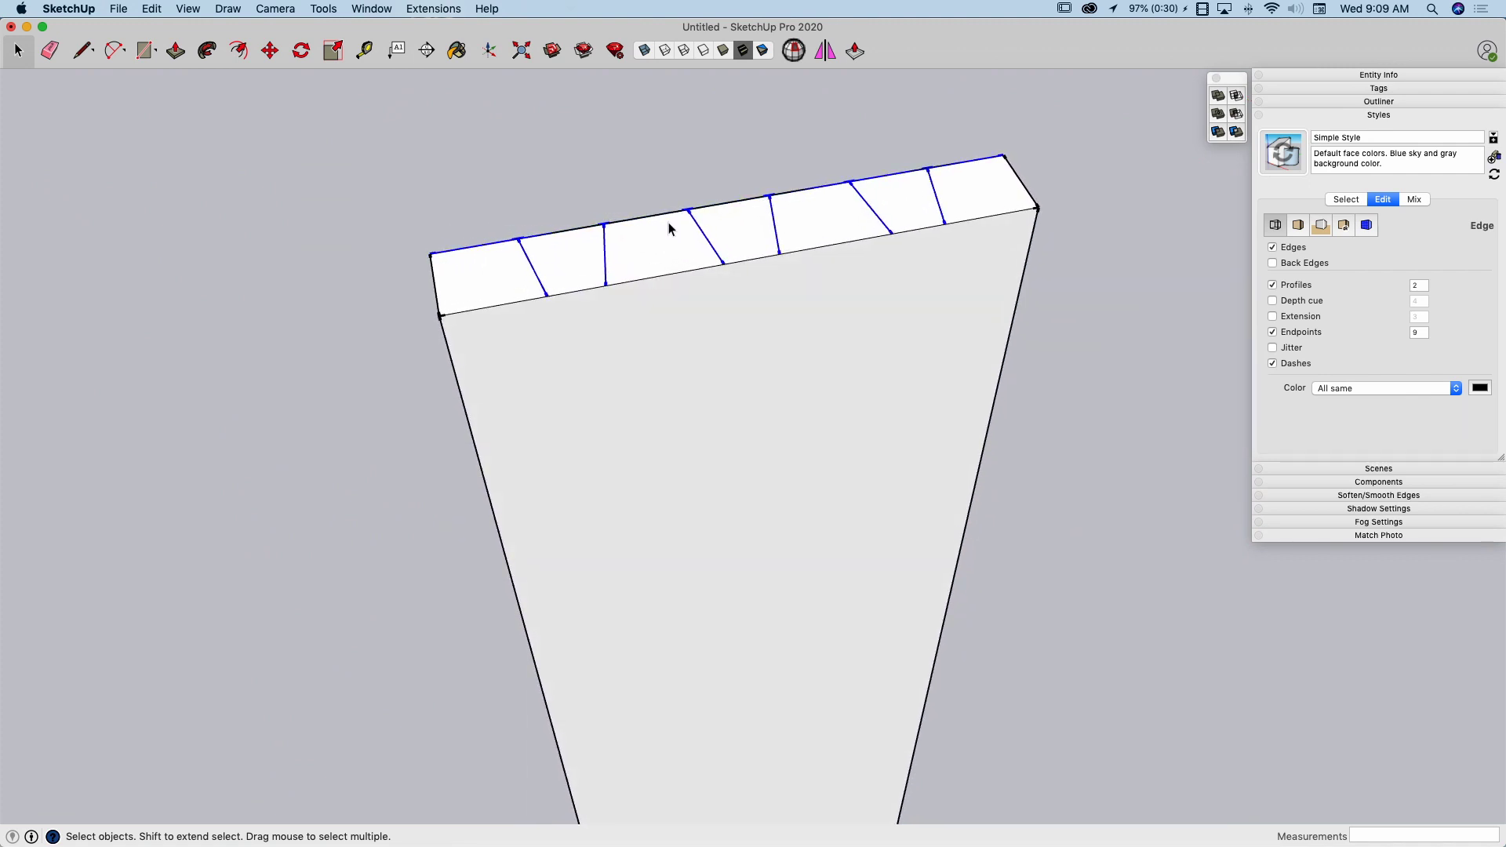
left_click(153, 10)
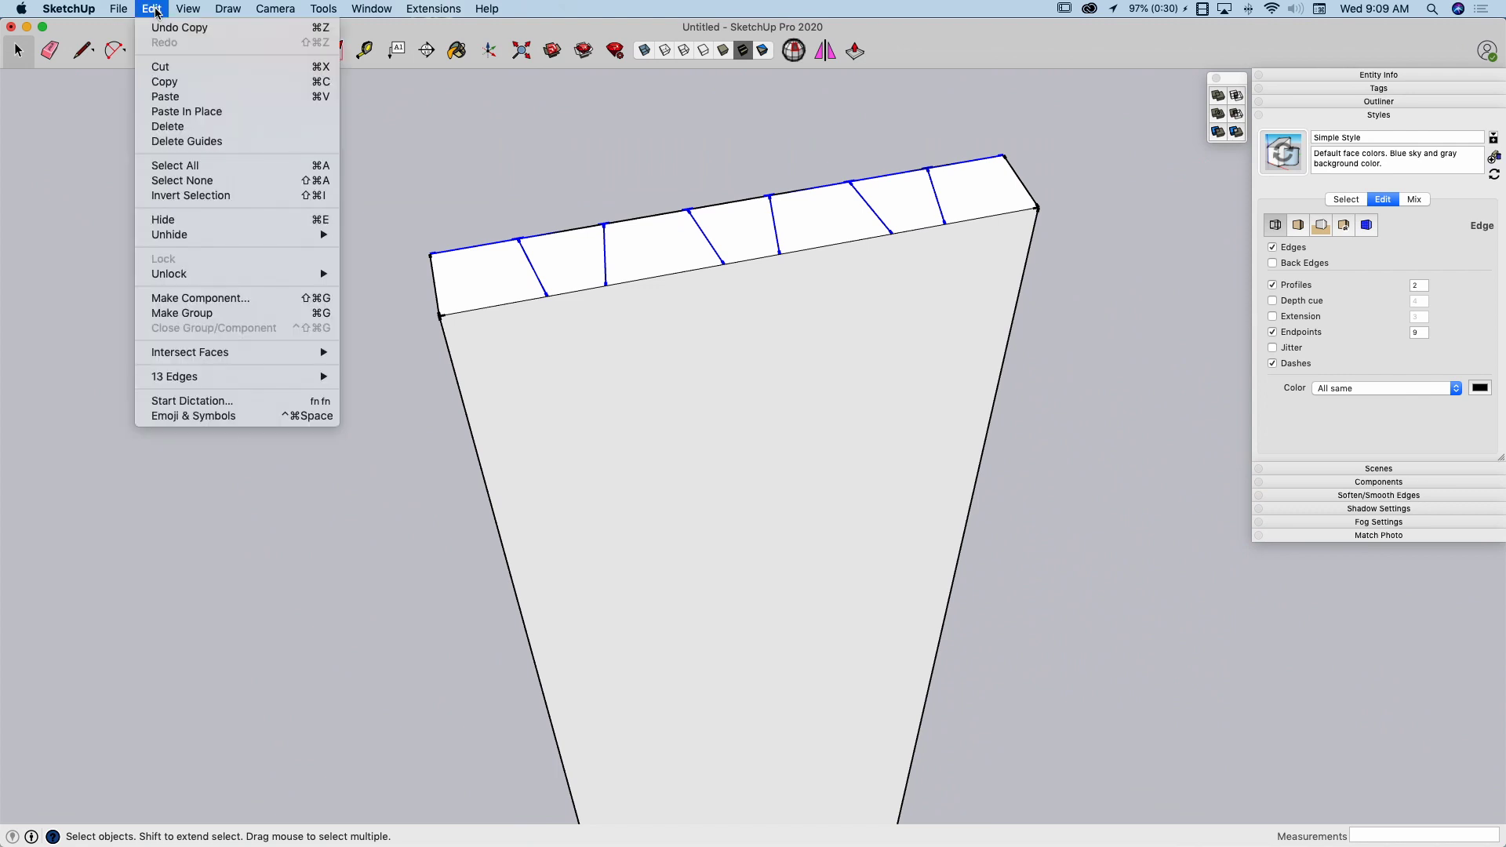
left_click(160, 69)
middle_click_drag(367, 199, 815, 320)
key("super+z")
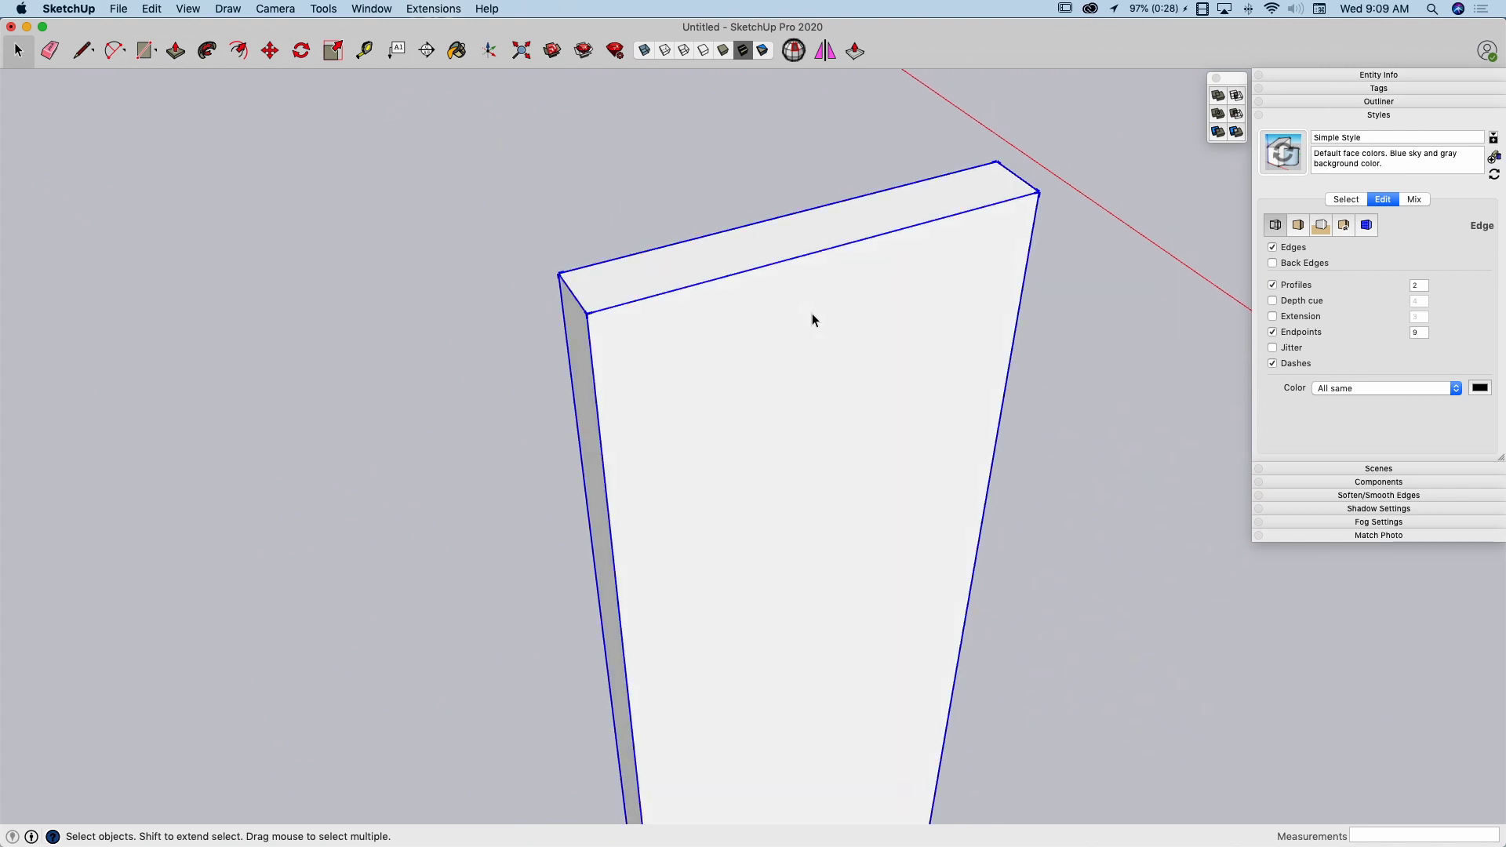
Open the vertical board's group for editing and paste the cut lines in place inside it
double_click(841, 262)
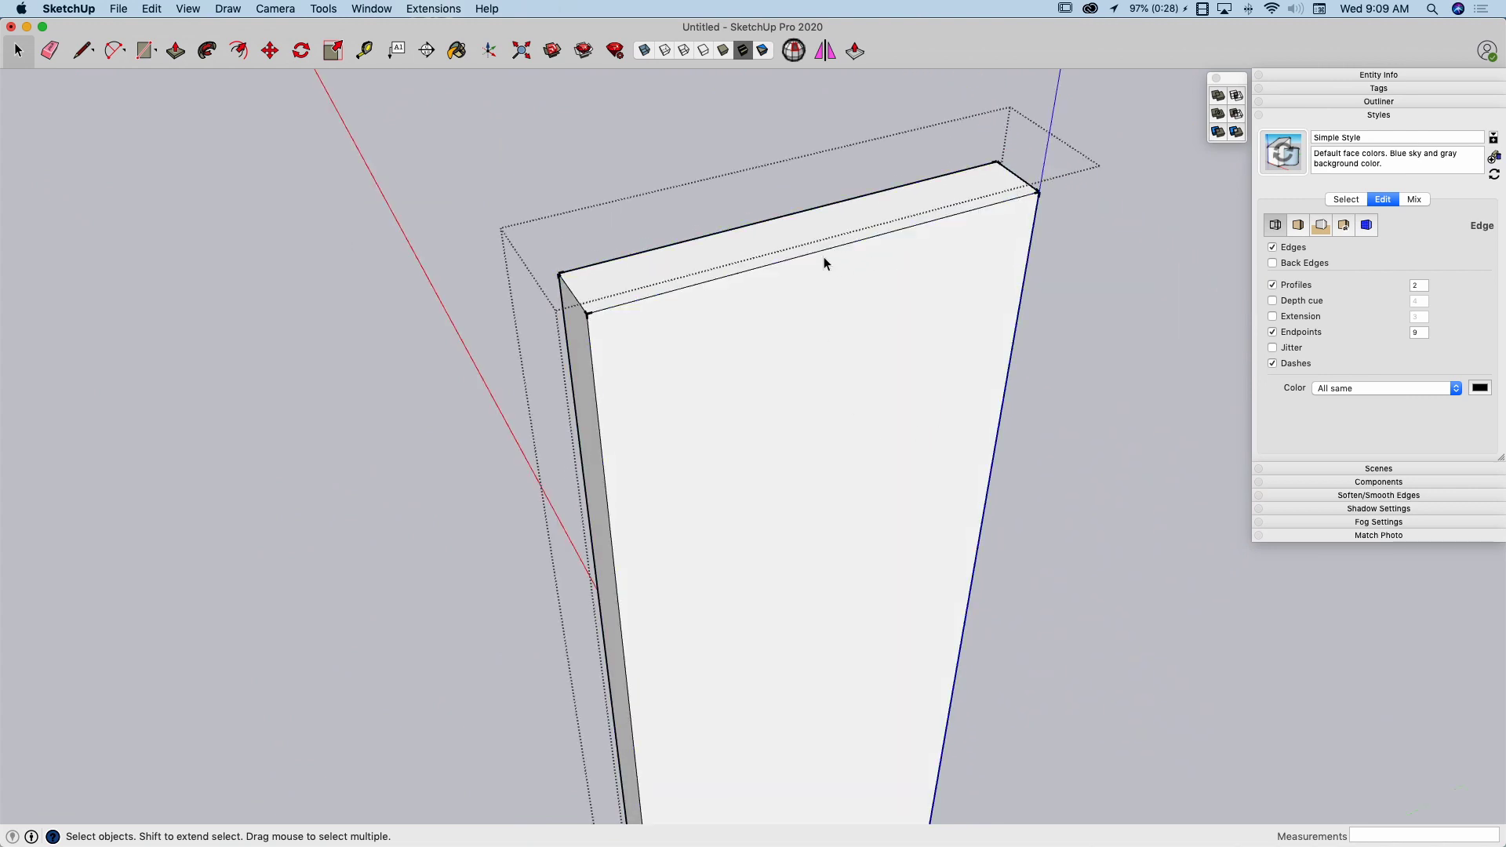
left_click(153, 9)
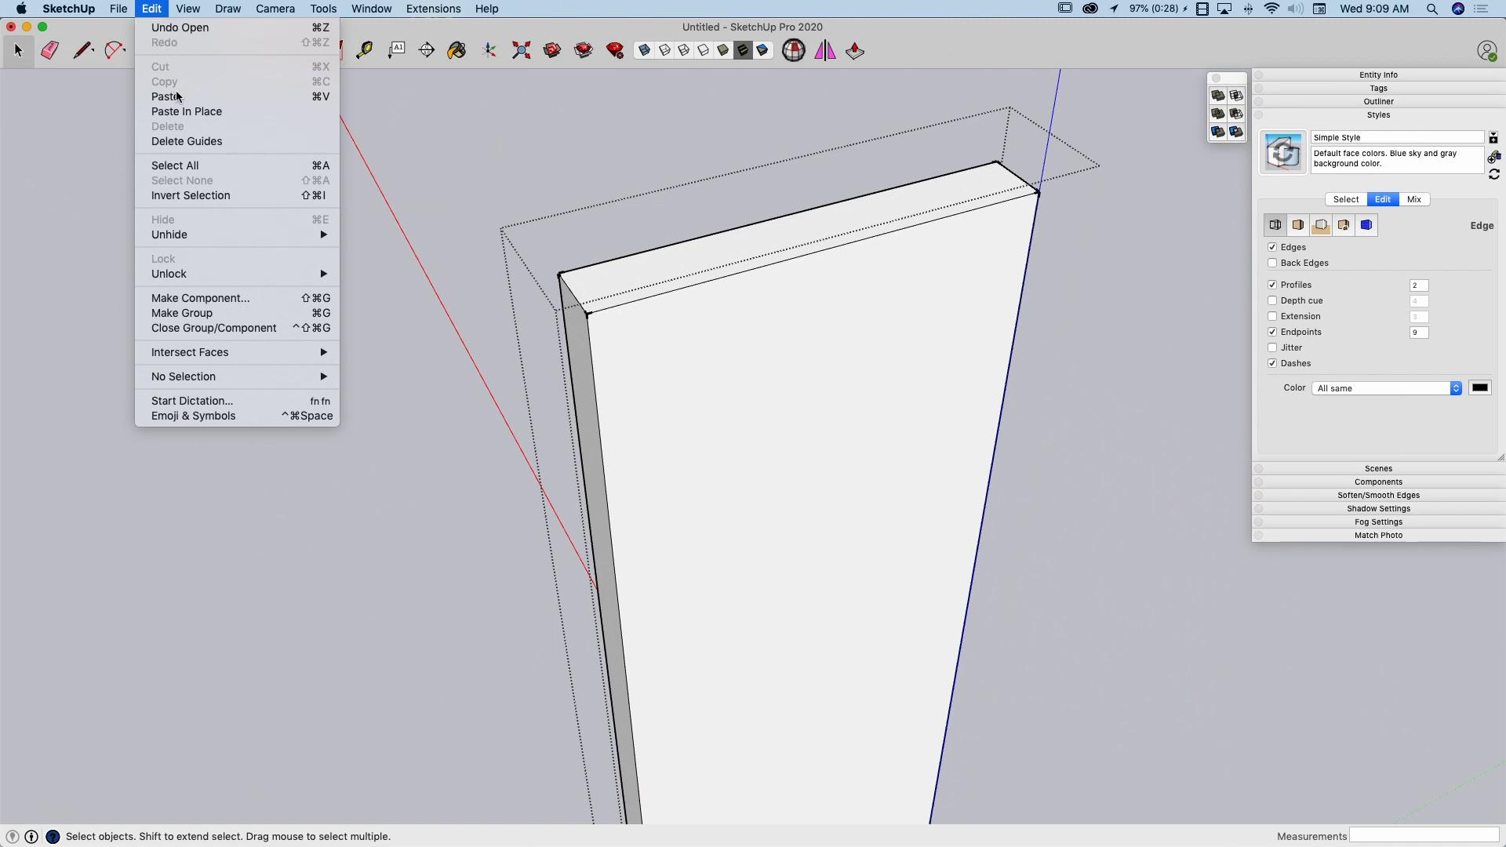
left_click(180, 113)
Turn off the display of edge endpoints in the style's edge settings and clear the line selection
middle_click_drag(642, 328, 595, 241)
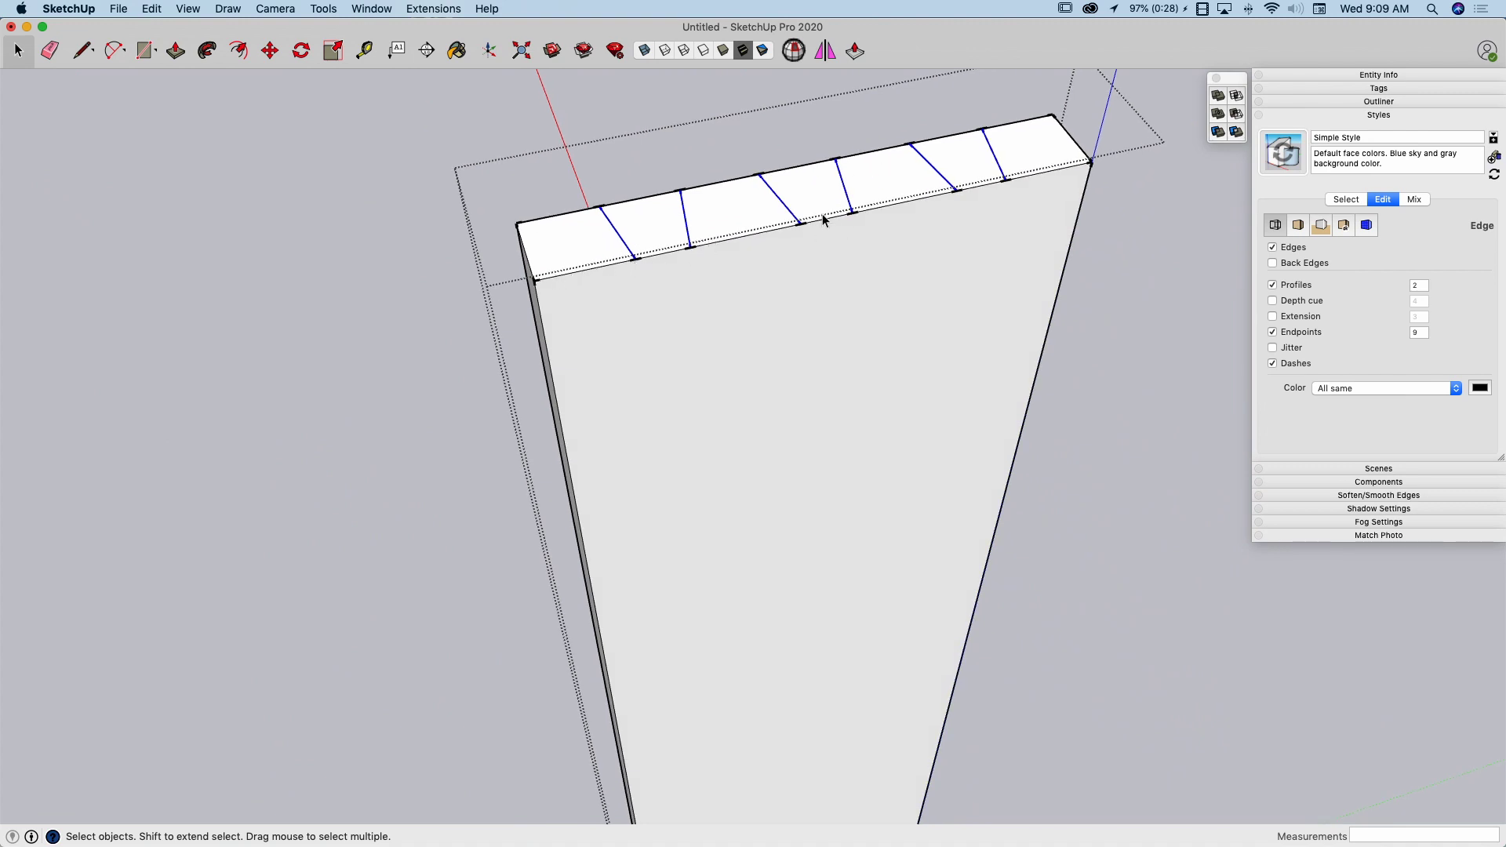
middle_click_drag(824, 220, 1034, 209)
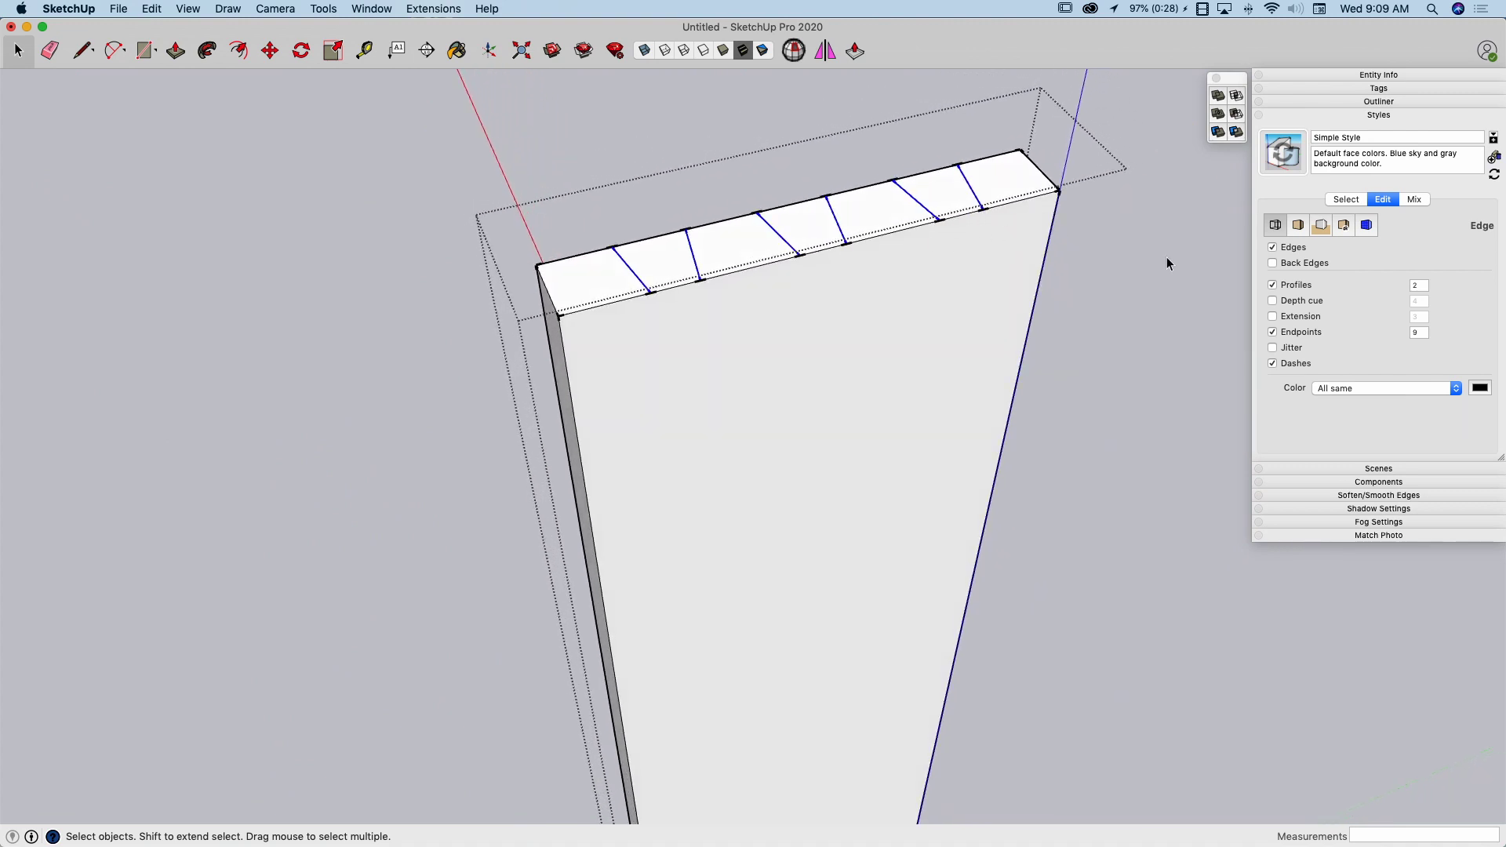
left_click(1272, 333)
middle_click_drag(841, 224, 747, 198)
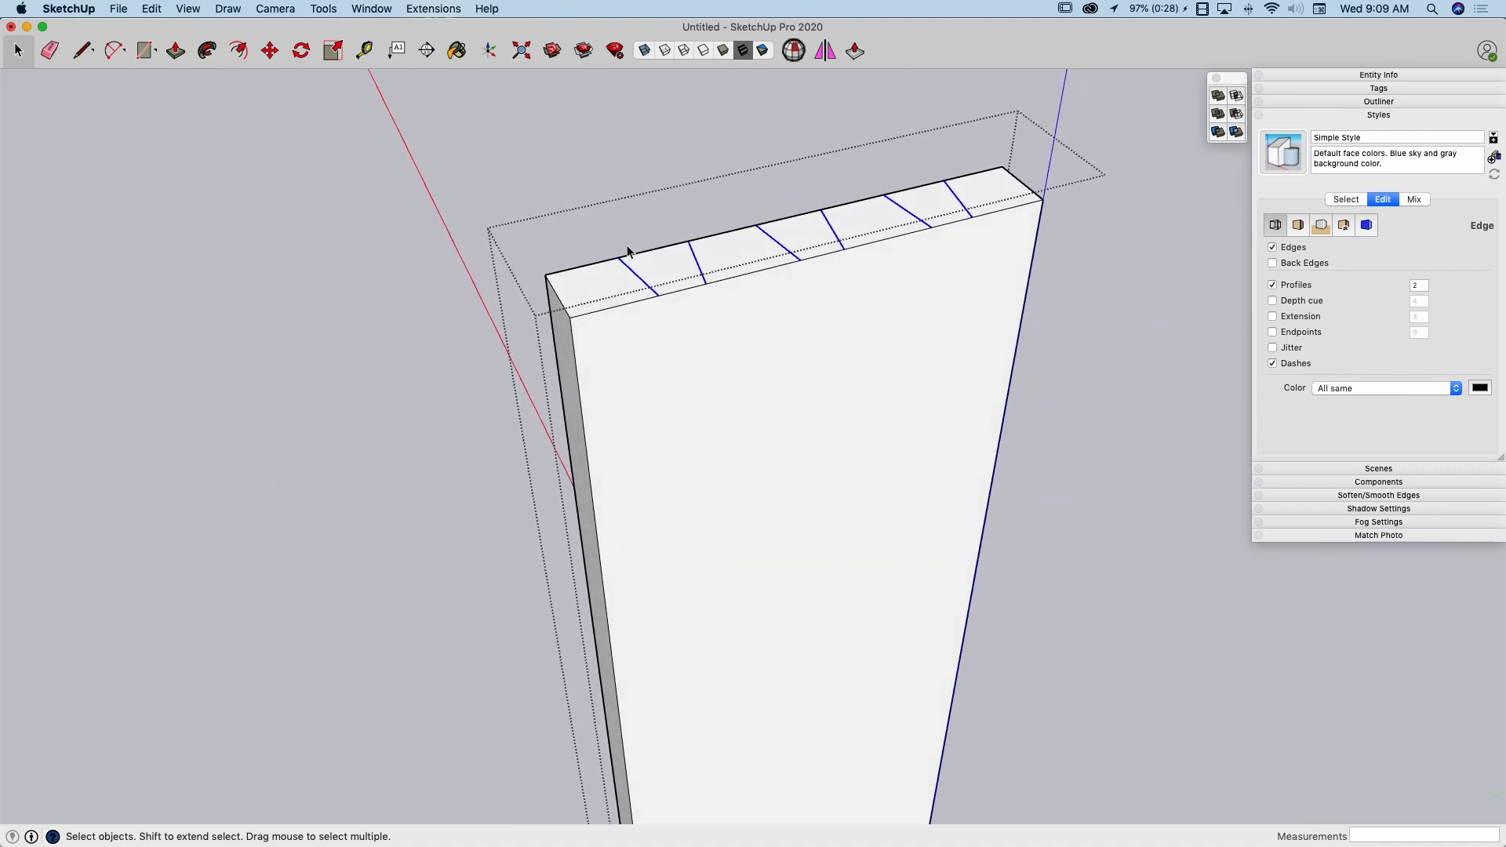
left_click(598, 232)
Push the first end section of the board's top down 3/4"
middle_click_drag(596, 266, 591, 257)
key("p")
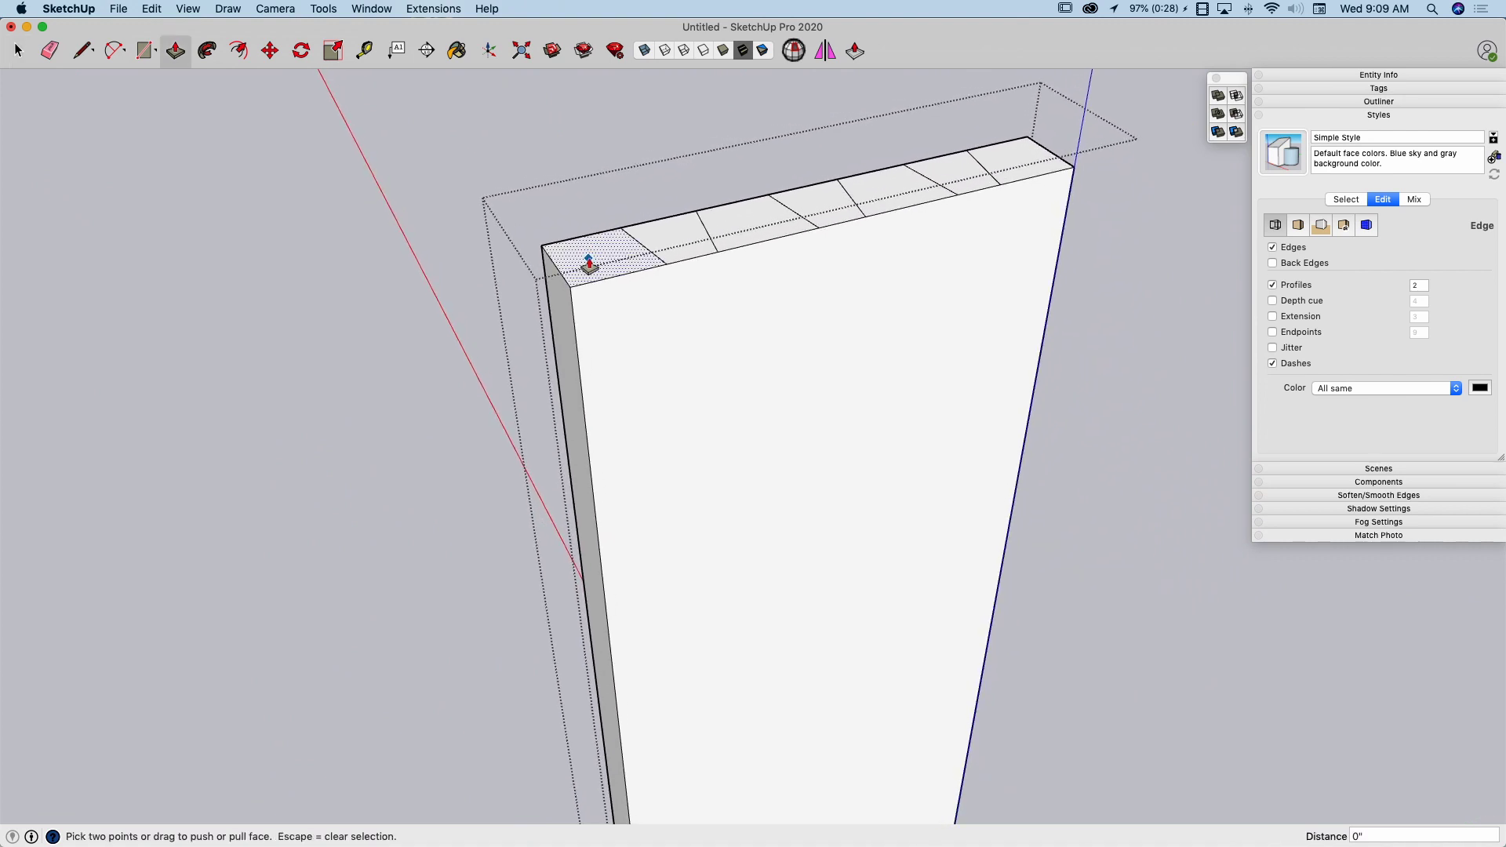
left_click_drag(588, 253, 565, 344)
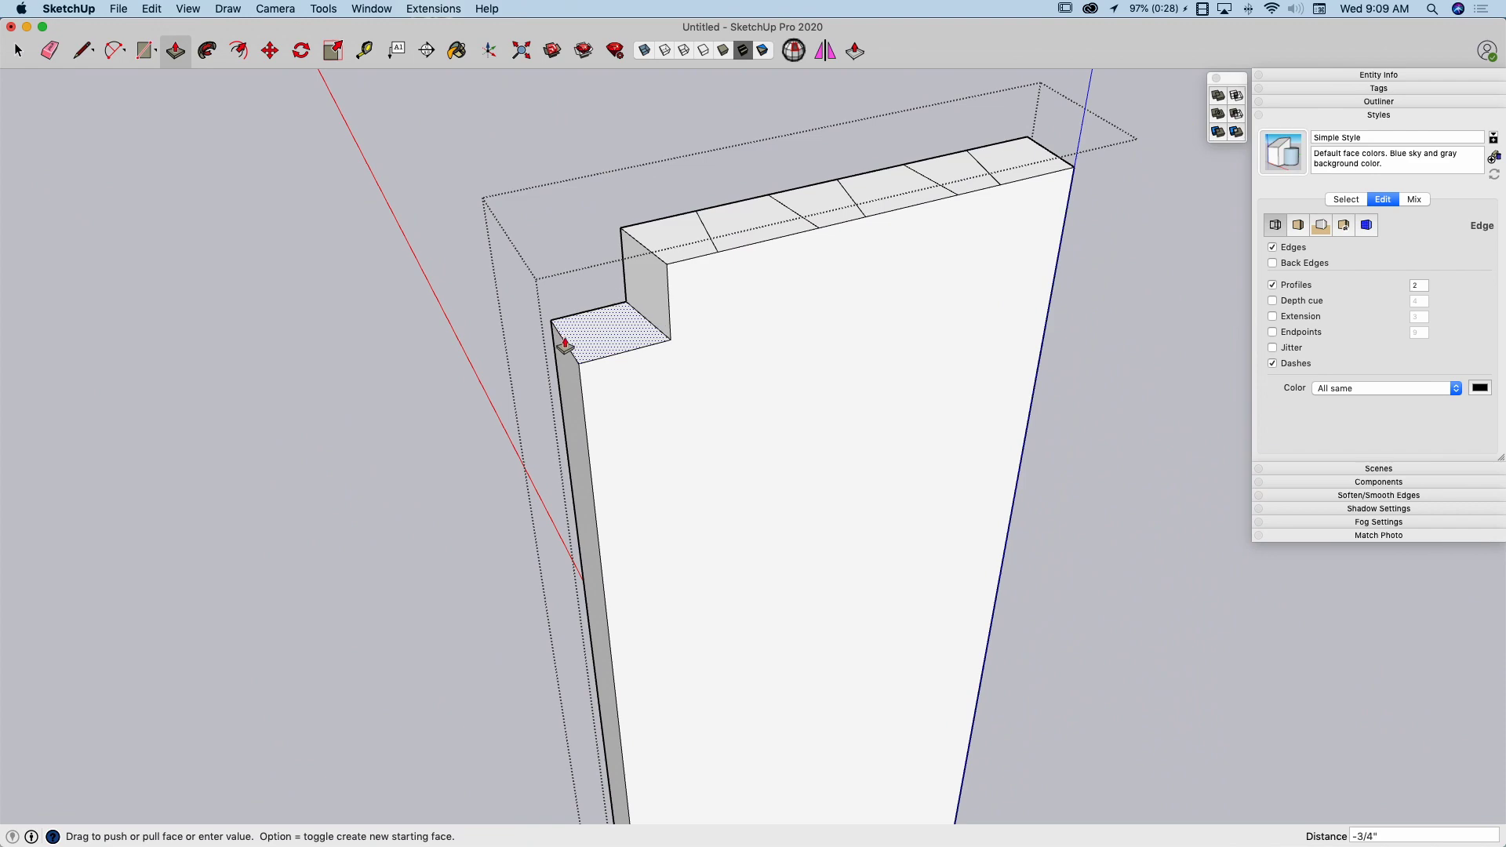
left_click(565, 345)
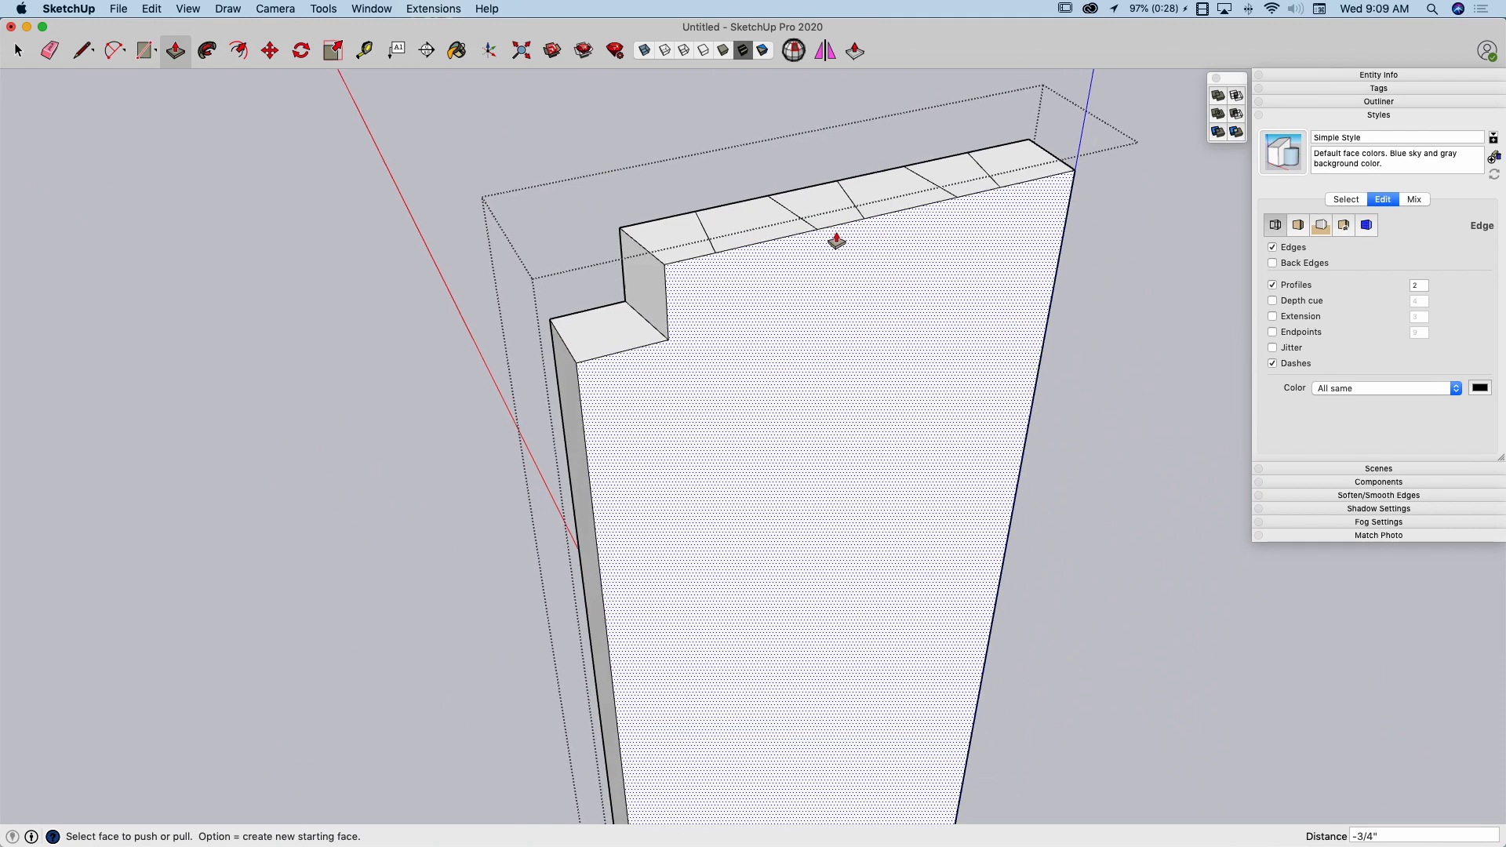
Repeat the 3/4" push on the third, fifth and last sections of the board's top
middle_click_drag(837, 243, 792, 260)
double_click(751, 251)
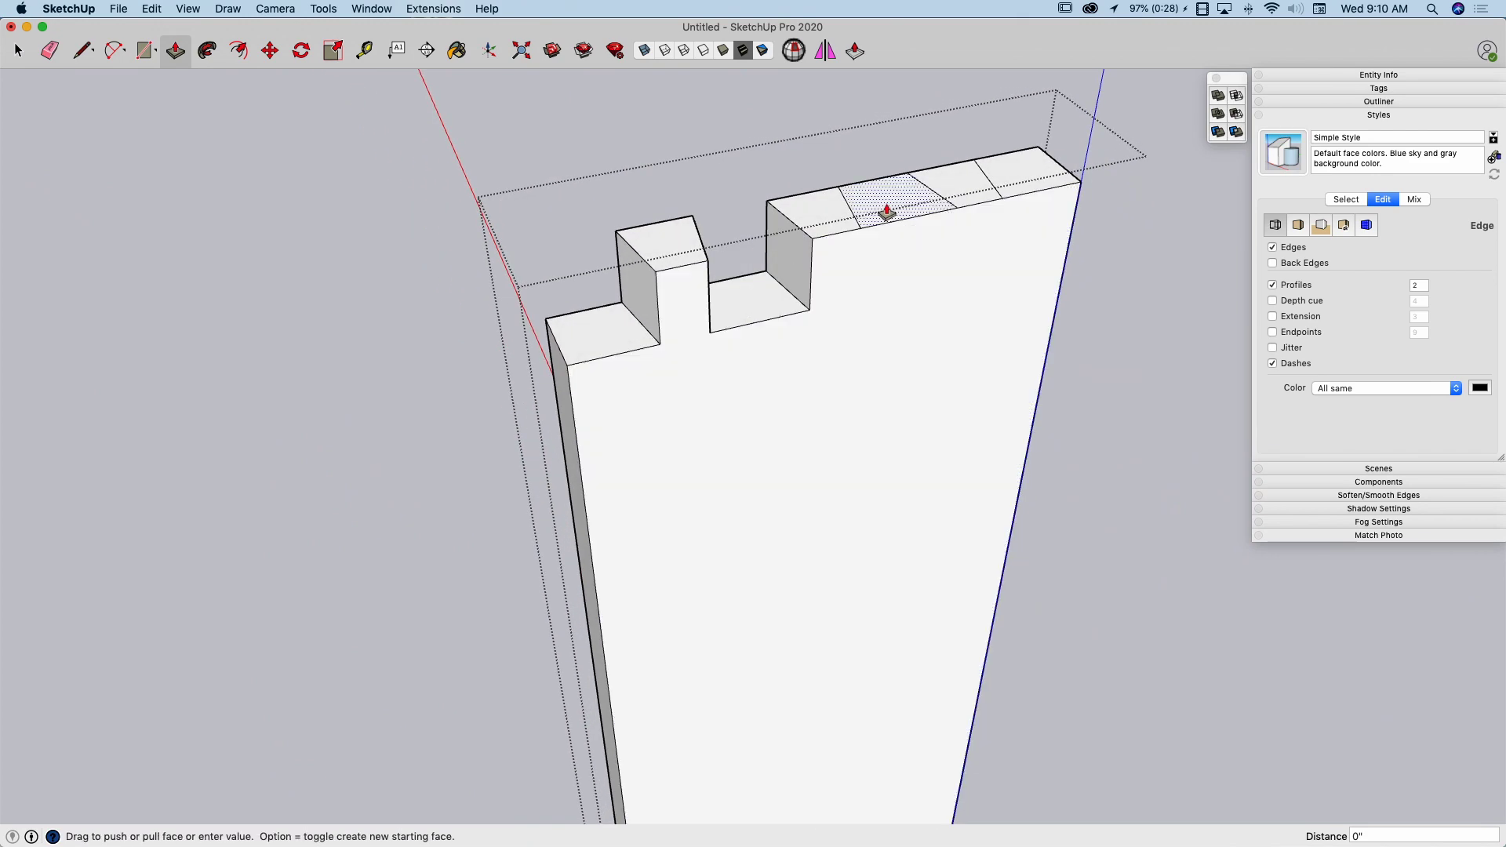
double_click(887, 212)
double_click(1047, 197)
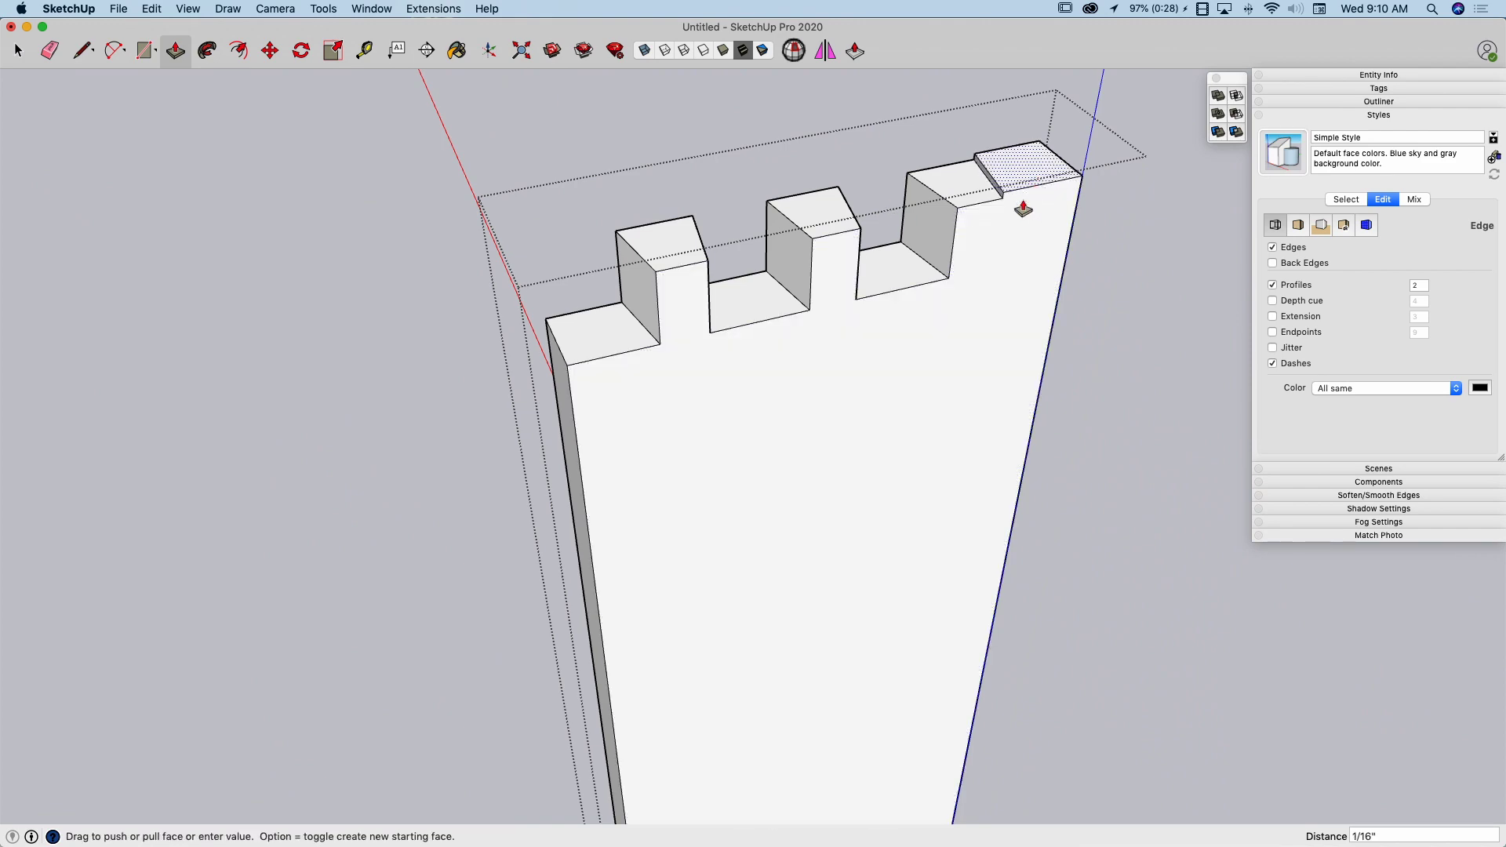
Finish editing the board's group and collapse the style settings
key("space")
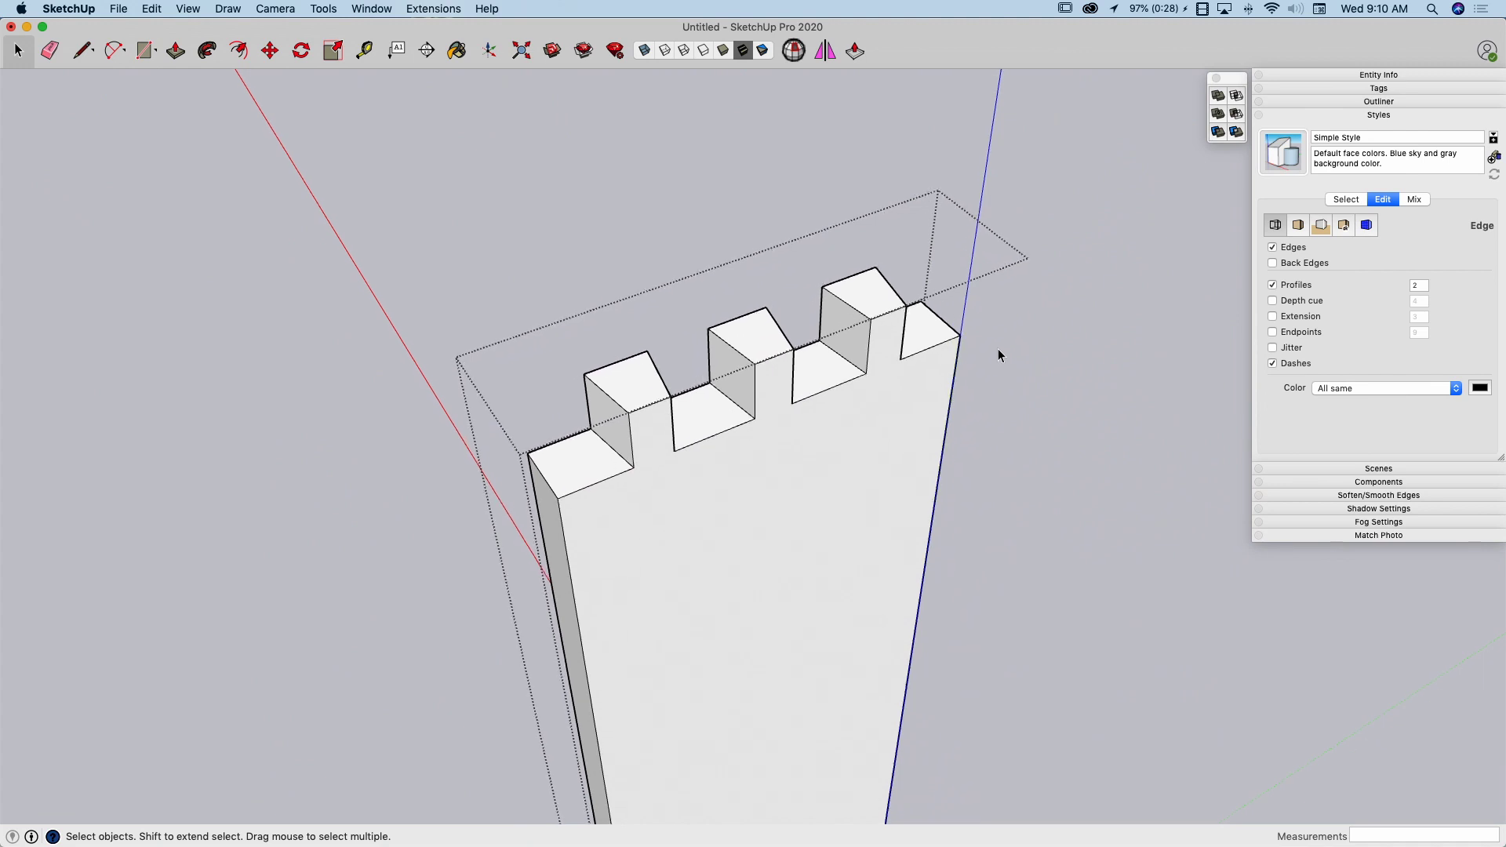
left_click(1023, 289)
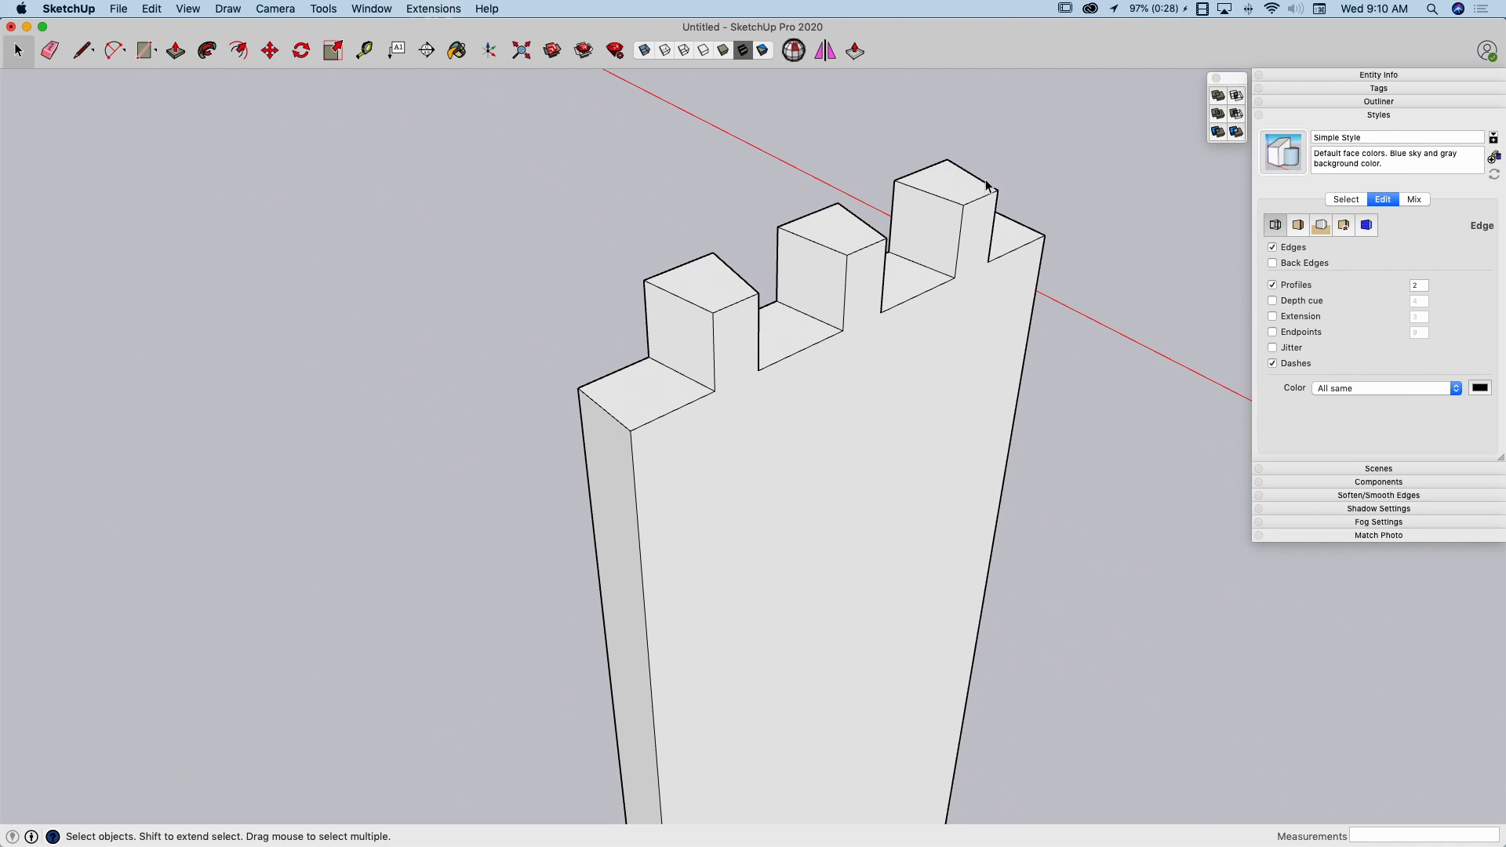
left_click(1376, 114)
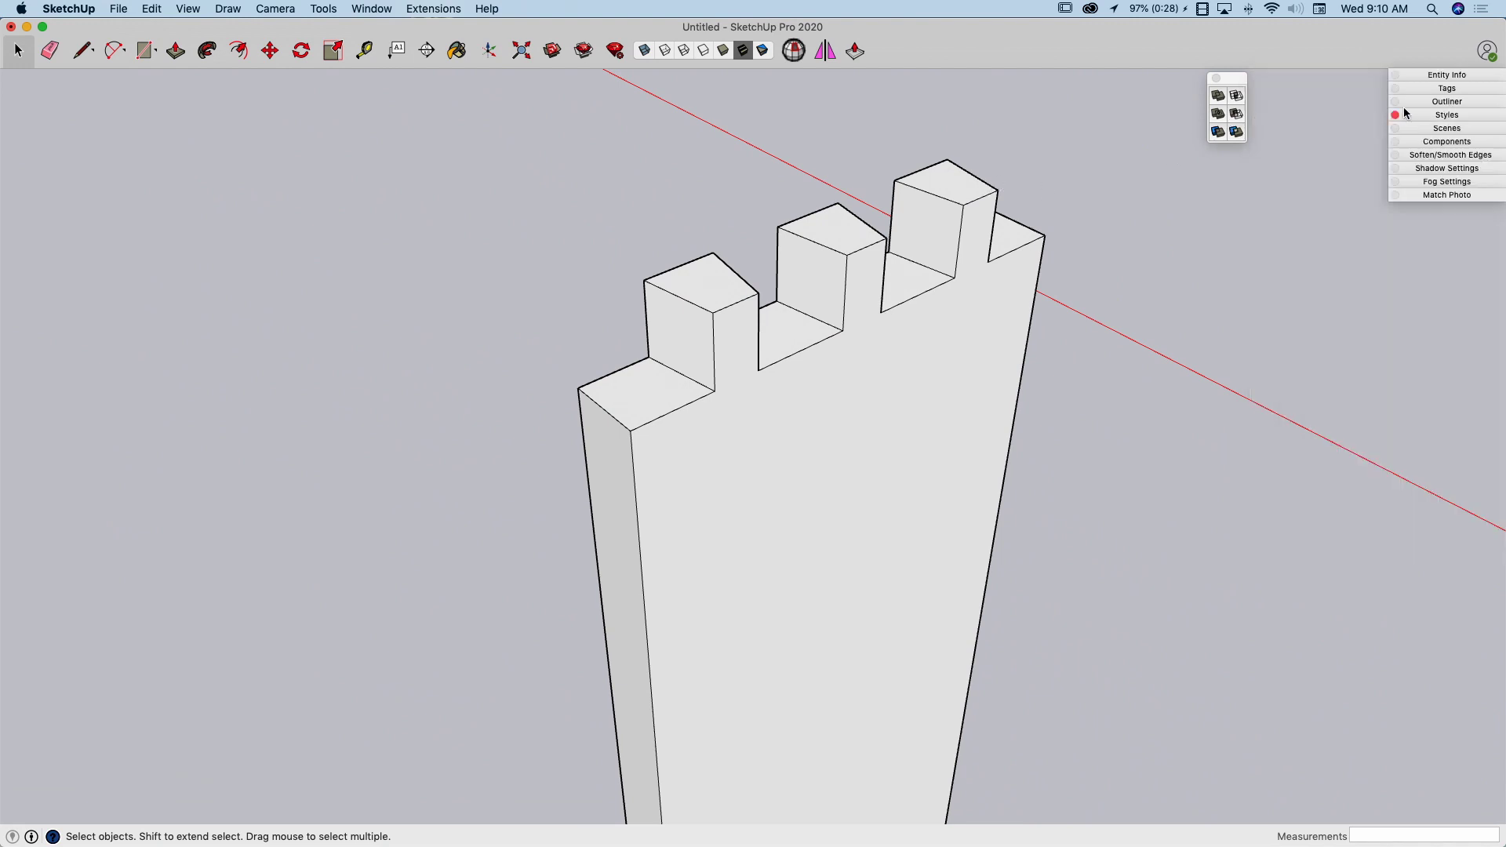
Make the hidden horizontal board's group visible again through the outliner
left_click(1426, 101)
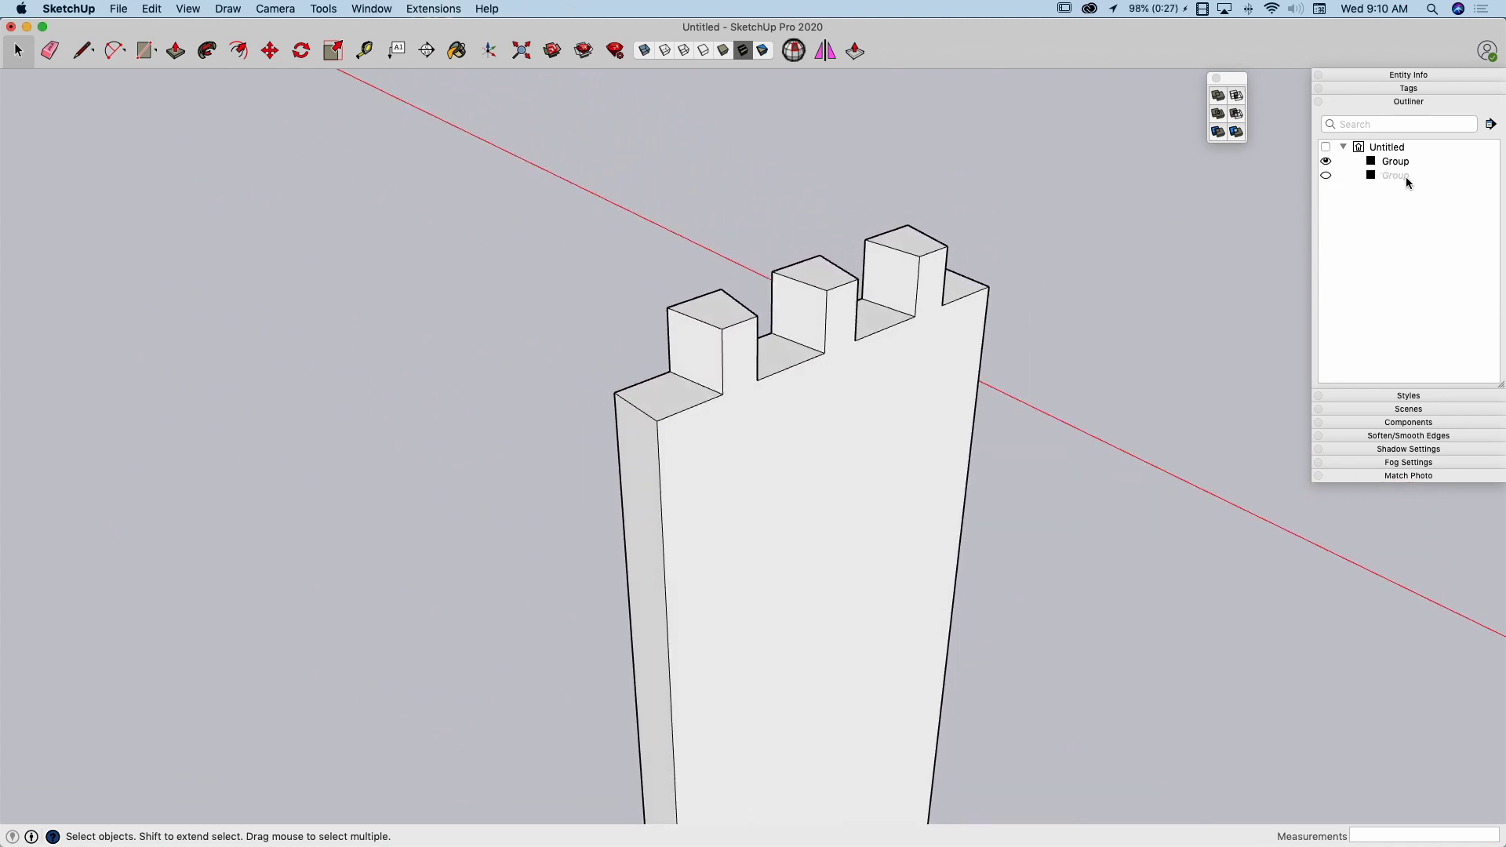
left_click(1325, 177)
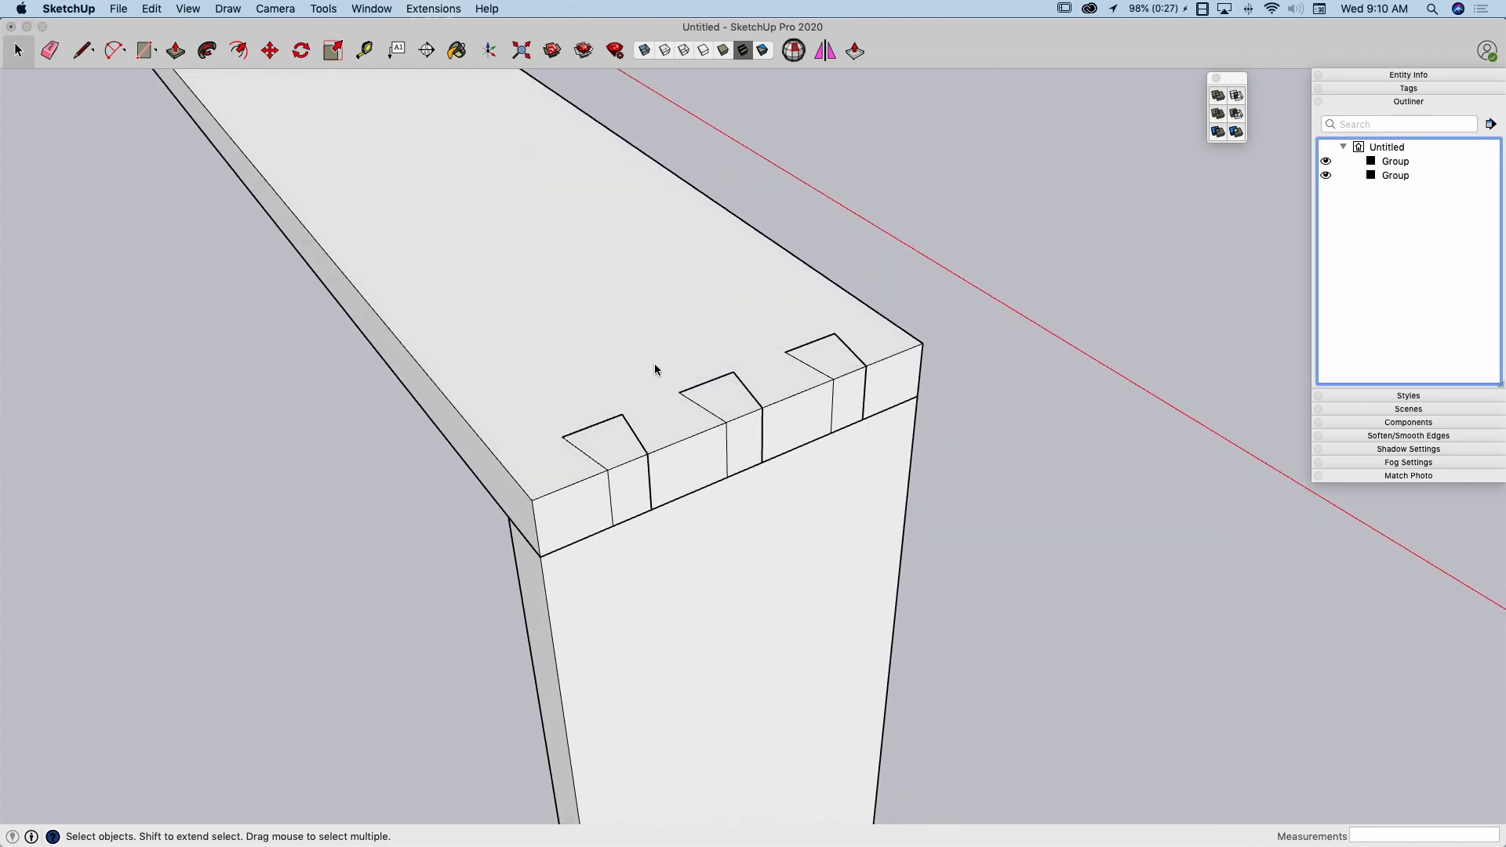
Inspect the horizontal board's end in isolation by editing its group with the rest of the model hidden, and leave the group
double_click(655, 365)
middle_click_drag(656, 366, 655, 361)
middle_click_drag(627, 430, 637, 431)
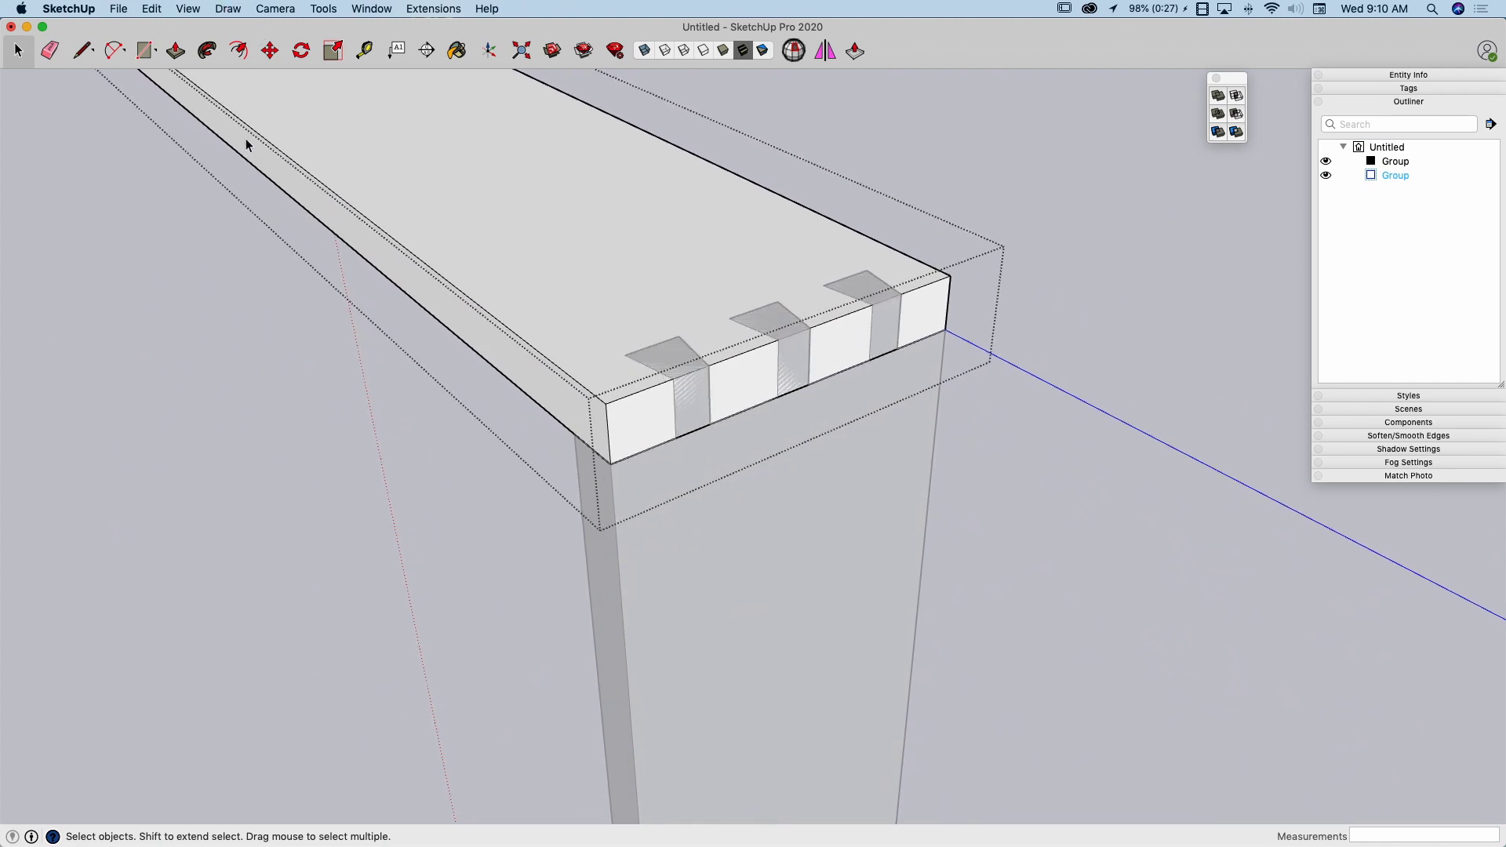
key("i")
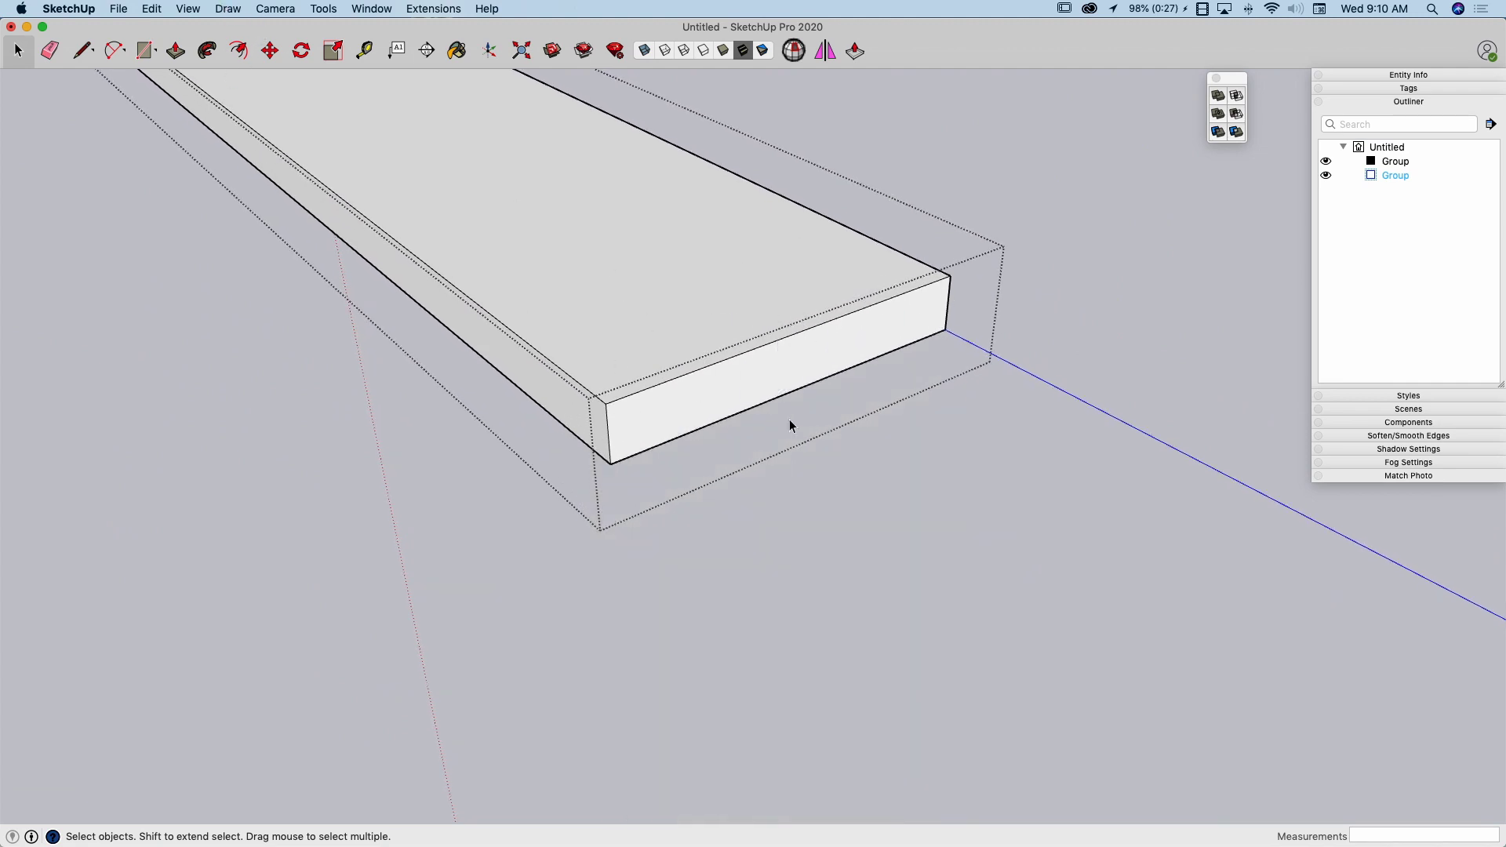
left_click(1084, 294)
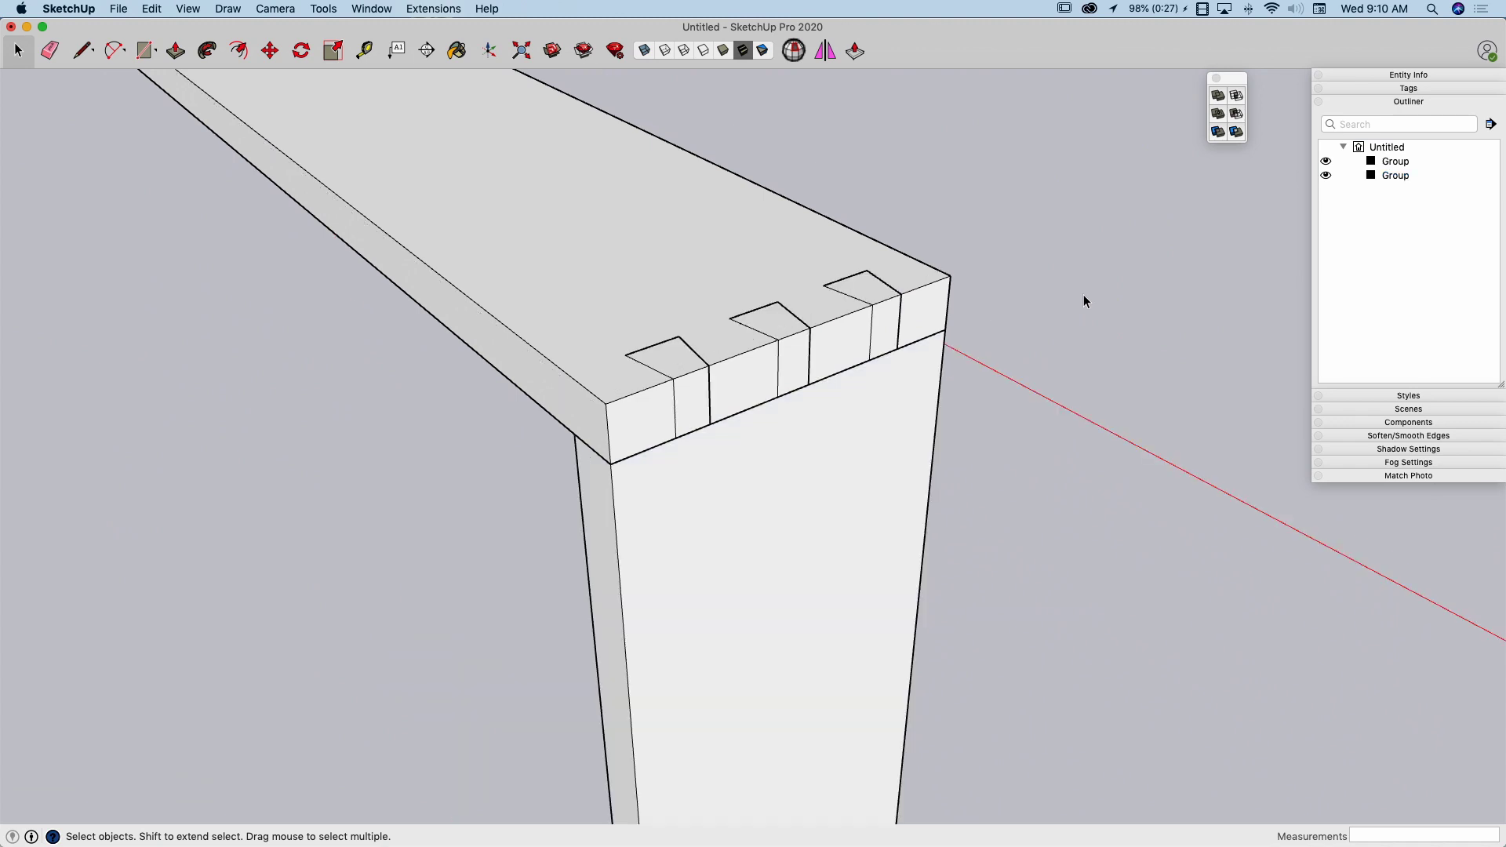
Try to subtract the vertical board from the horizontal board, inspect the cut sockets and undo the operation
middle_click_drag(566, 337, 814, 489)
left_click(772, 426)
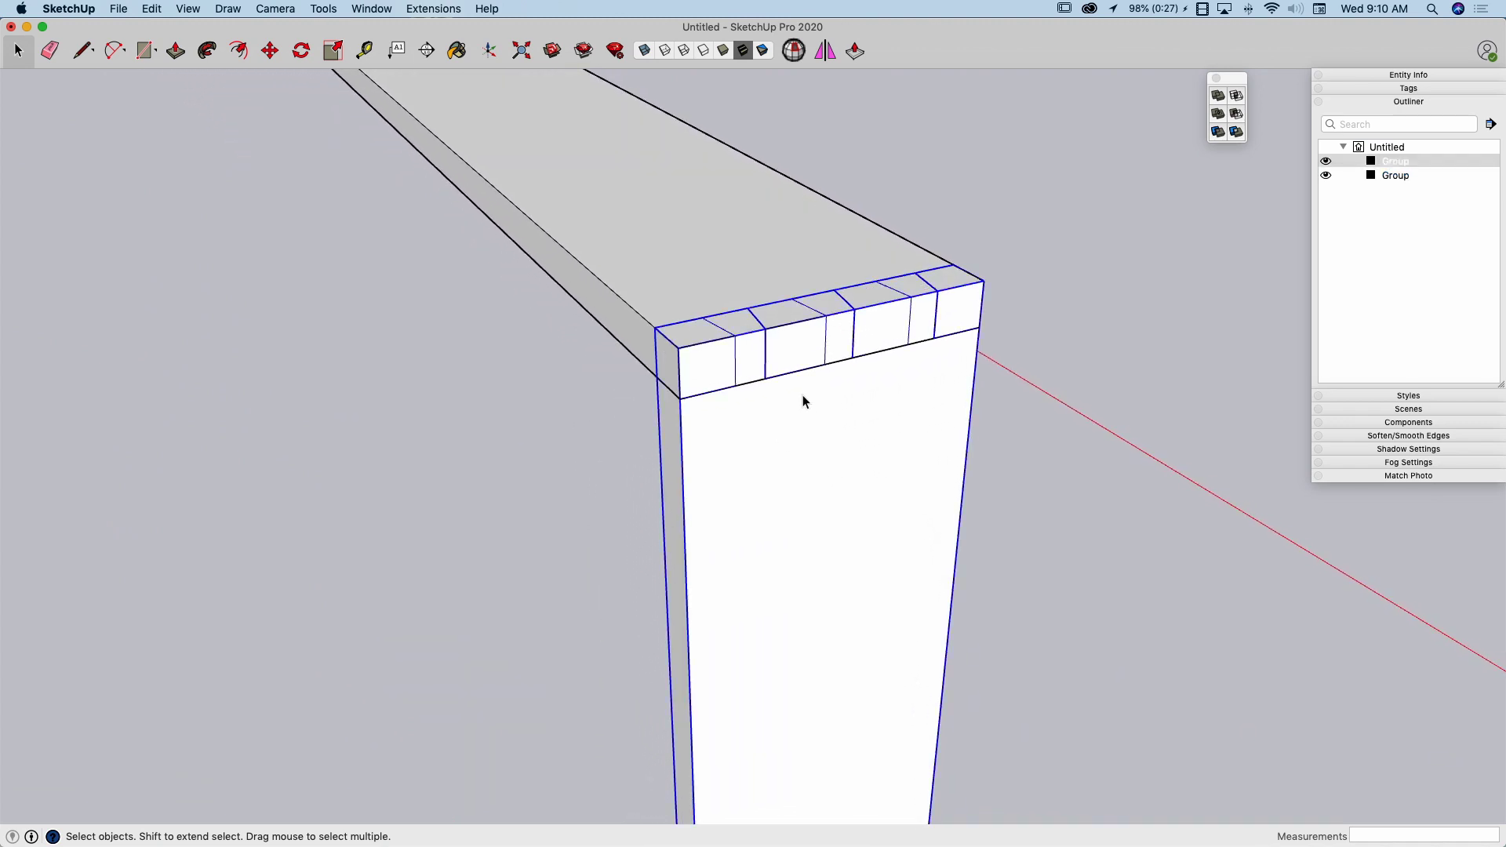
middle_click_drag(793, 538, 681, 267)
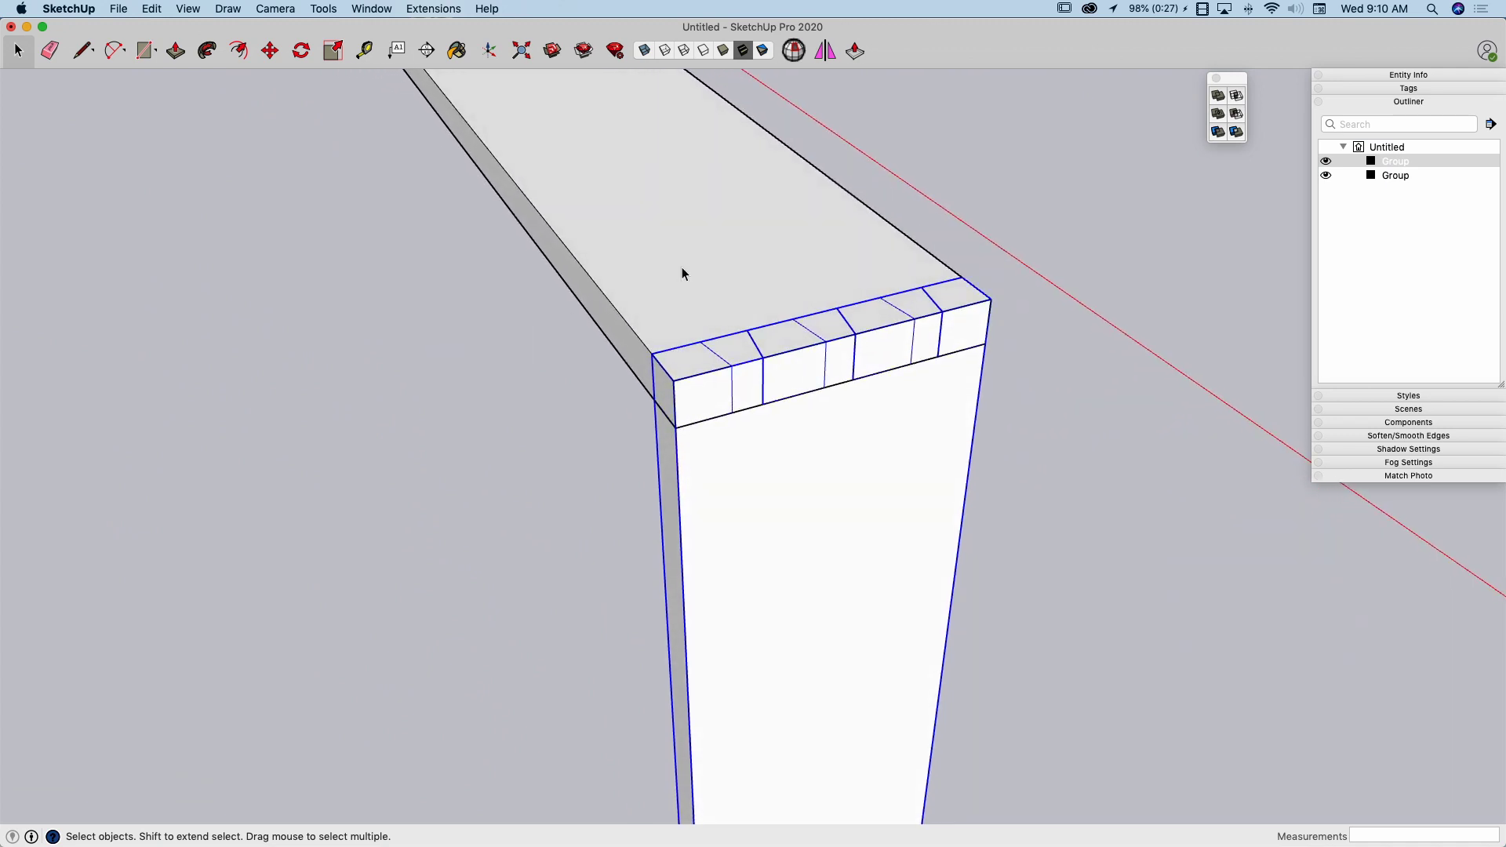
left_click(1235, 115)
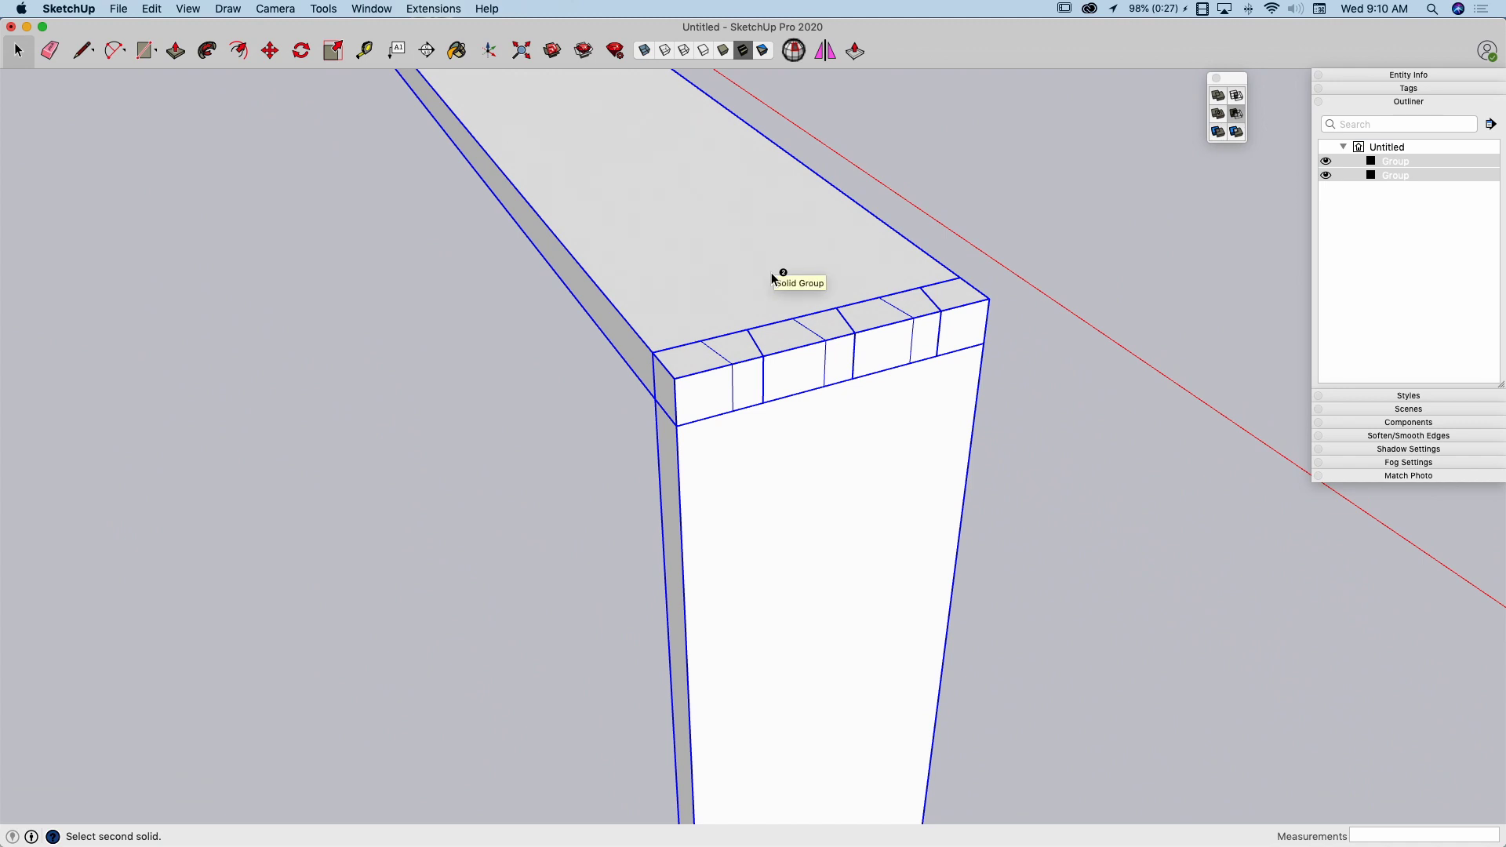
left_click(772, 274)
middle_click_drag(770, 264, 722, 408)
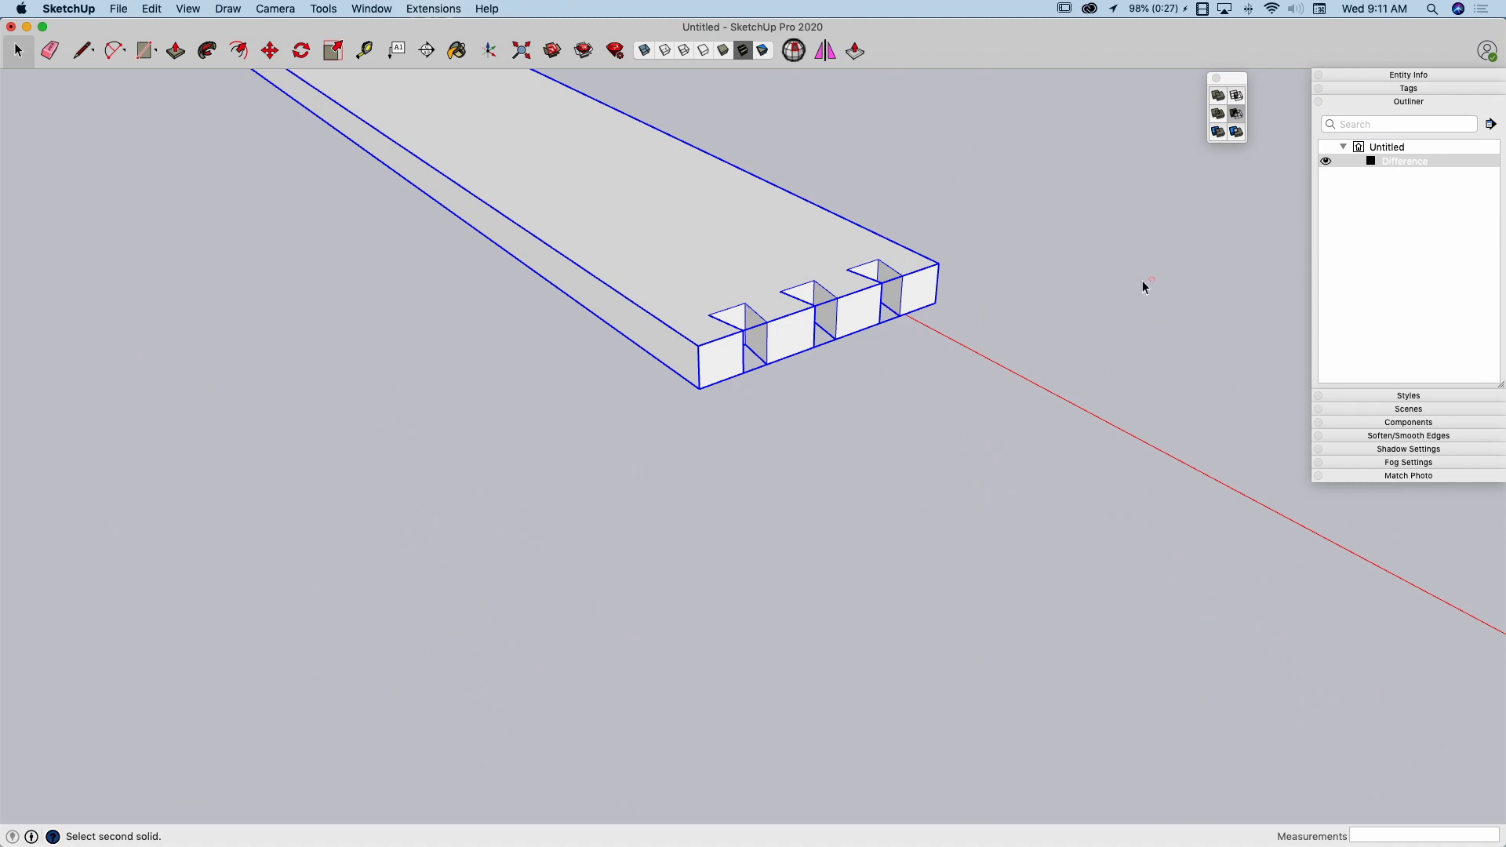
key("super+z")
key("space")
Trim the horizontal board with the vertical board, keeping the vertical board, and clear the selection
middle_click_drag(884, 323, 859, 345)
left_click(817, 376)
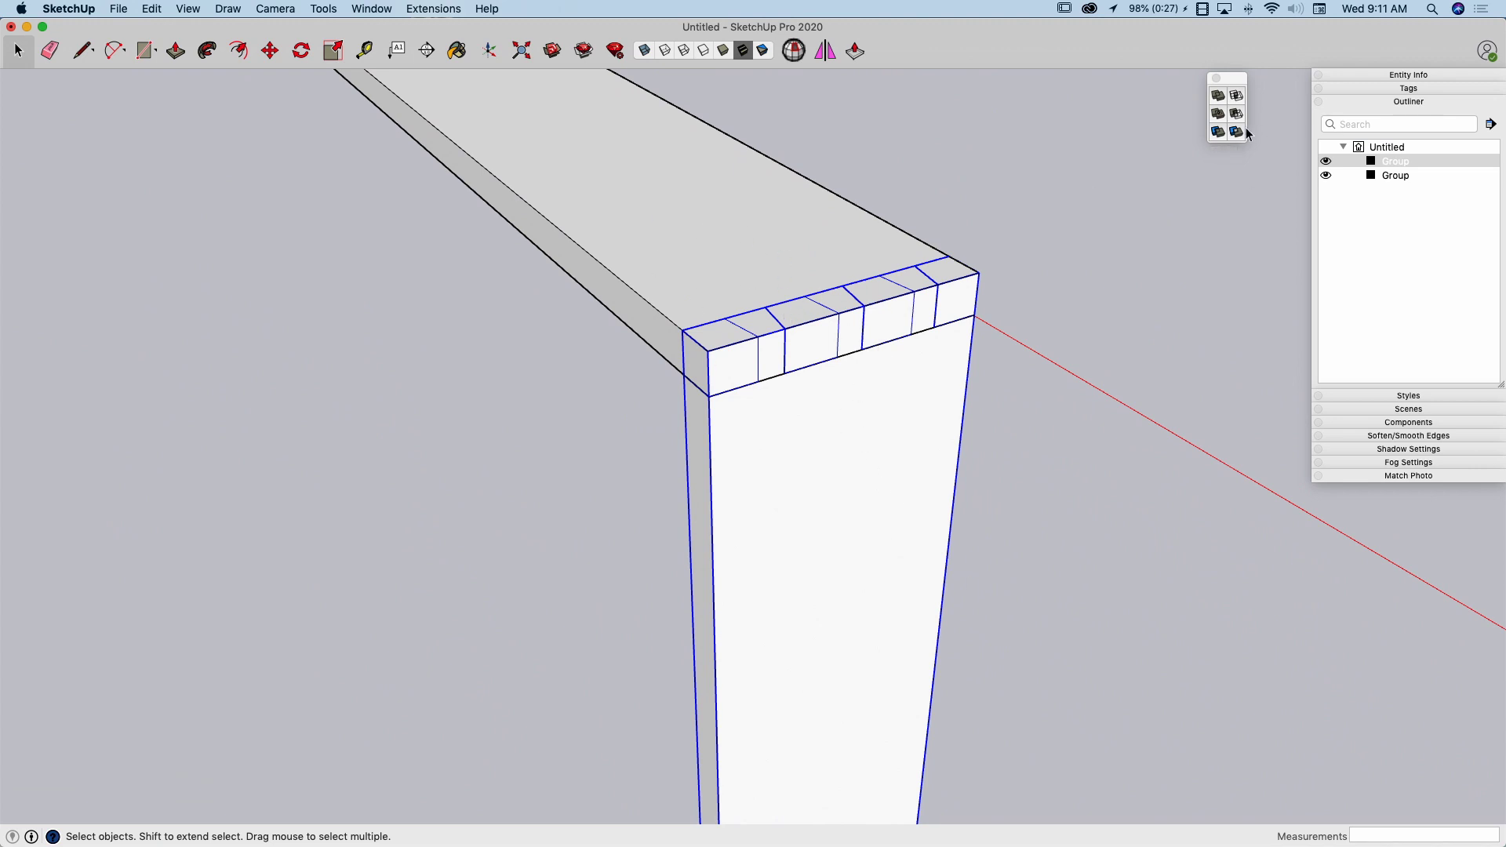
left_click(1219, 132)
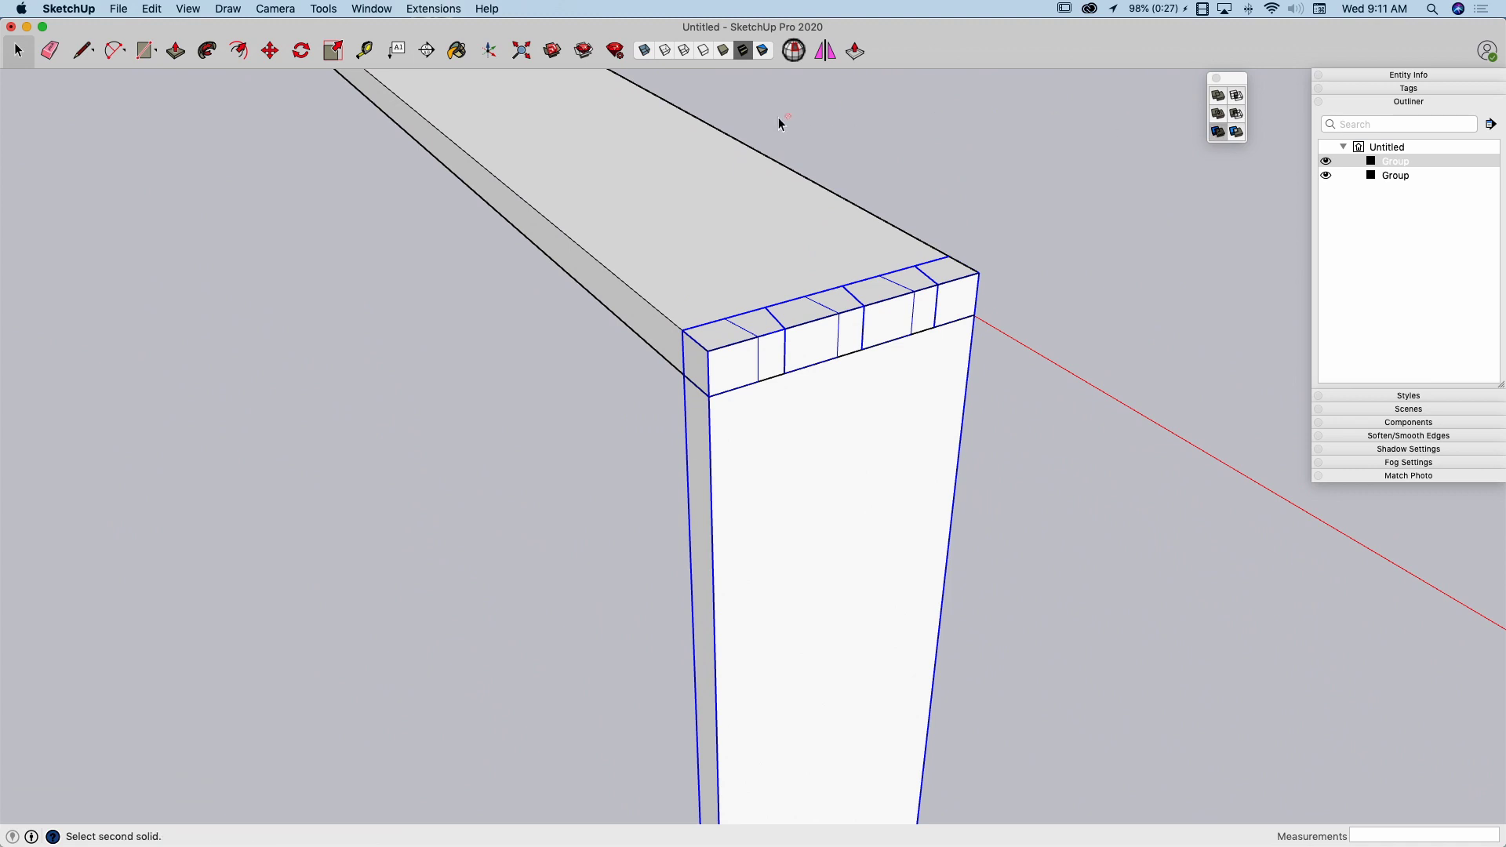
left_click(746, 168)
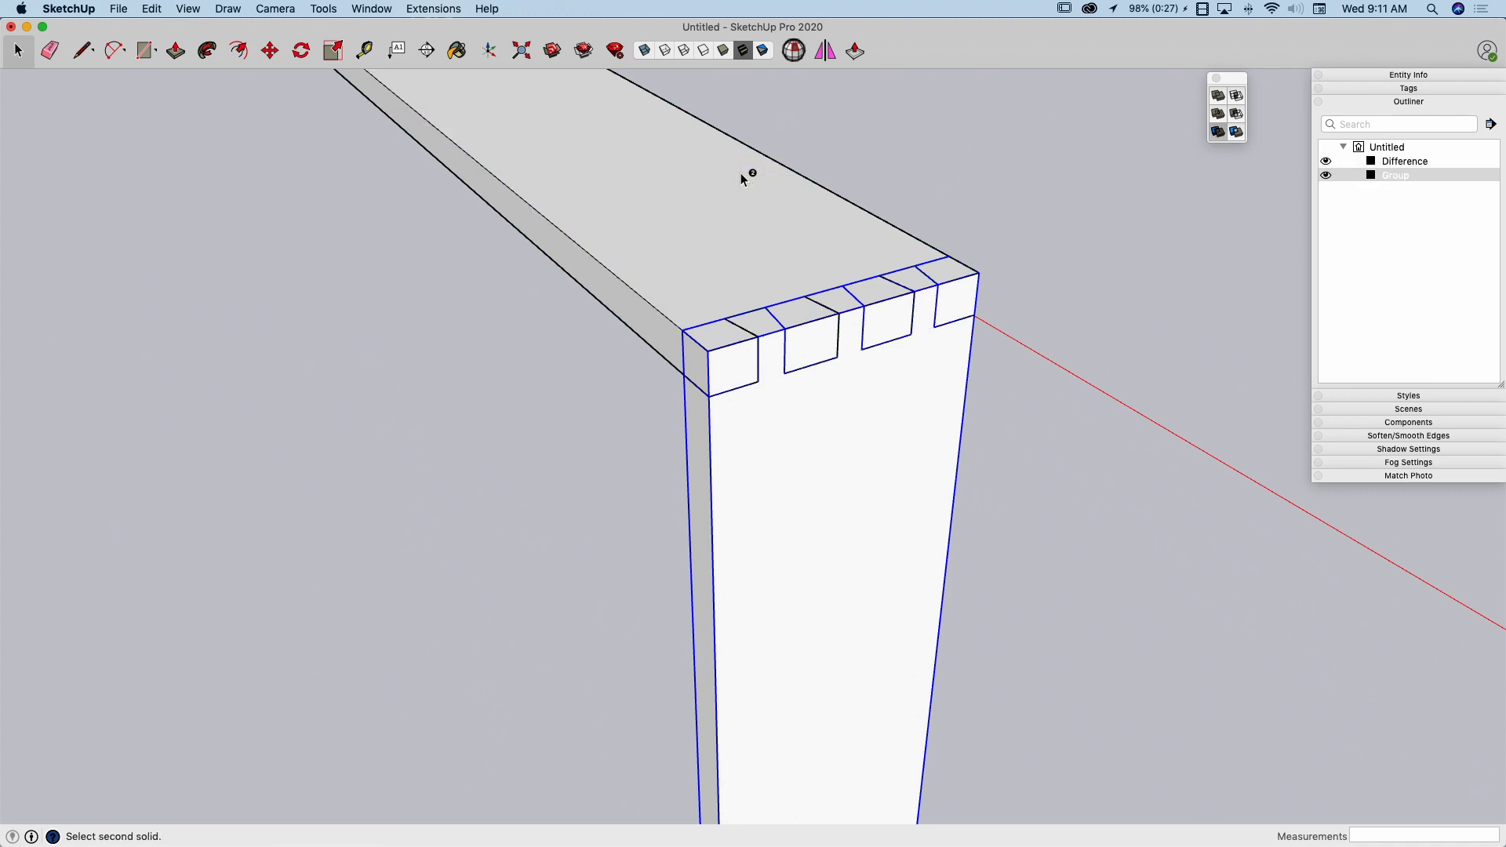
left_click(1024, 171)
Move the trimmed horizontal board upward off the vertical board to separate the two joint parts, and deselect it
middle_click_drag(1023, 173, 878, 404)
left_click(878, 404)
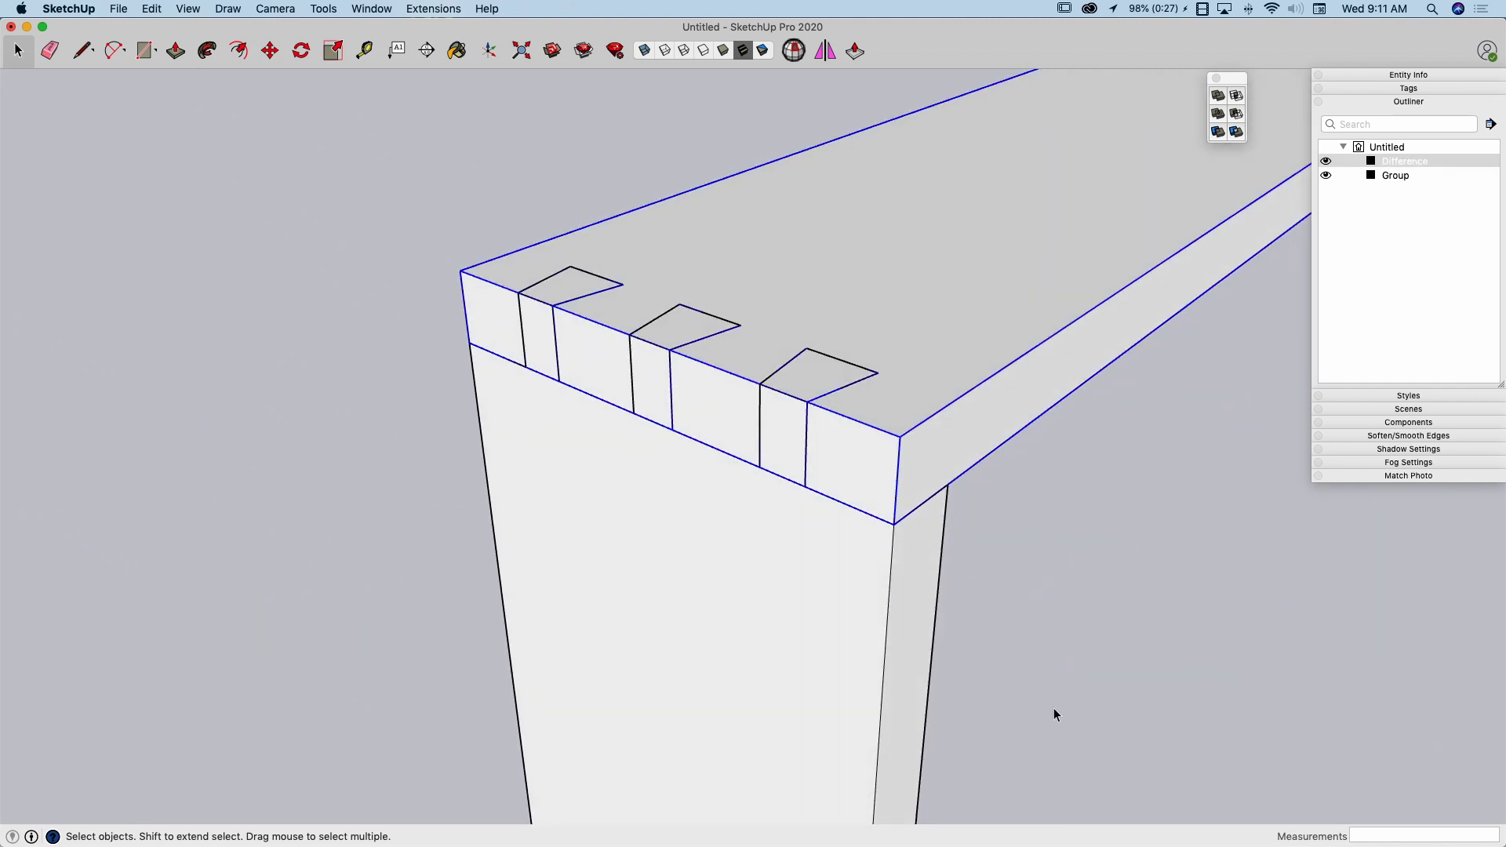
key("m")
left_click(878, 736)
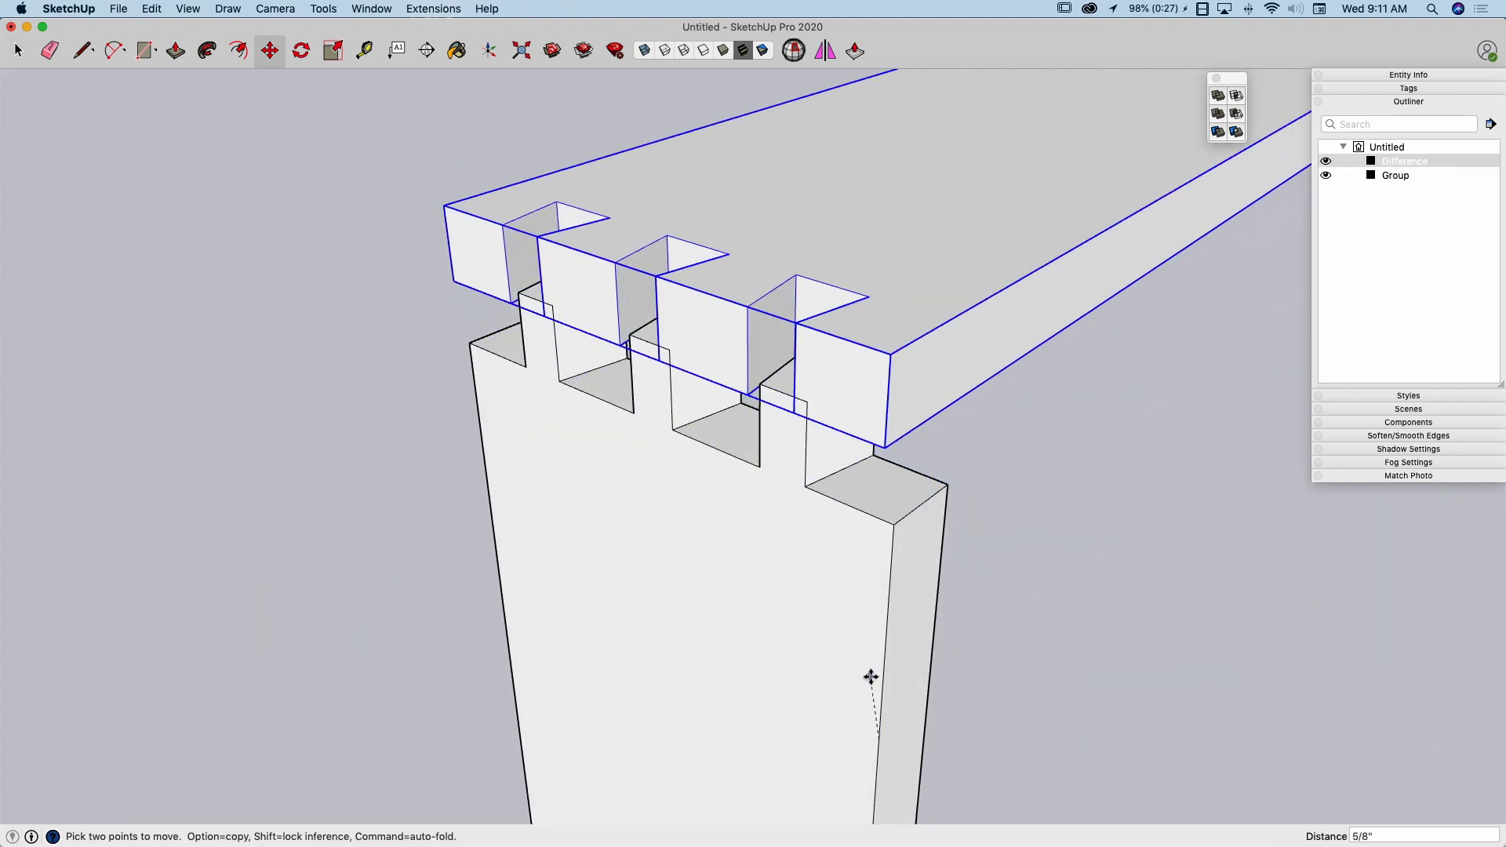
left_click(881, 648)
middle_click_drag(877, 657, 916, 685)
key("space")
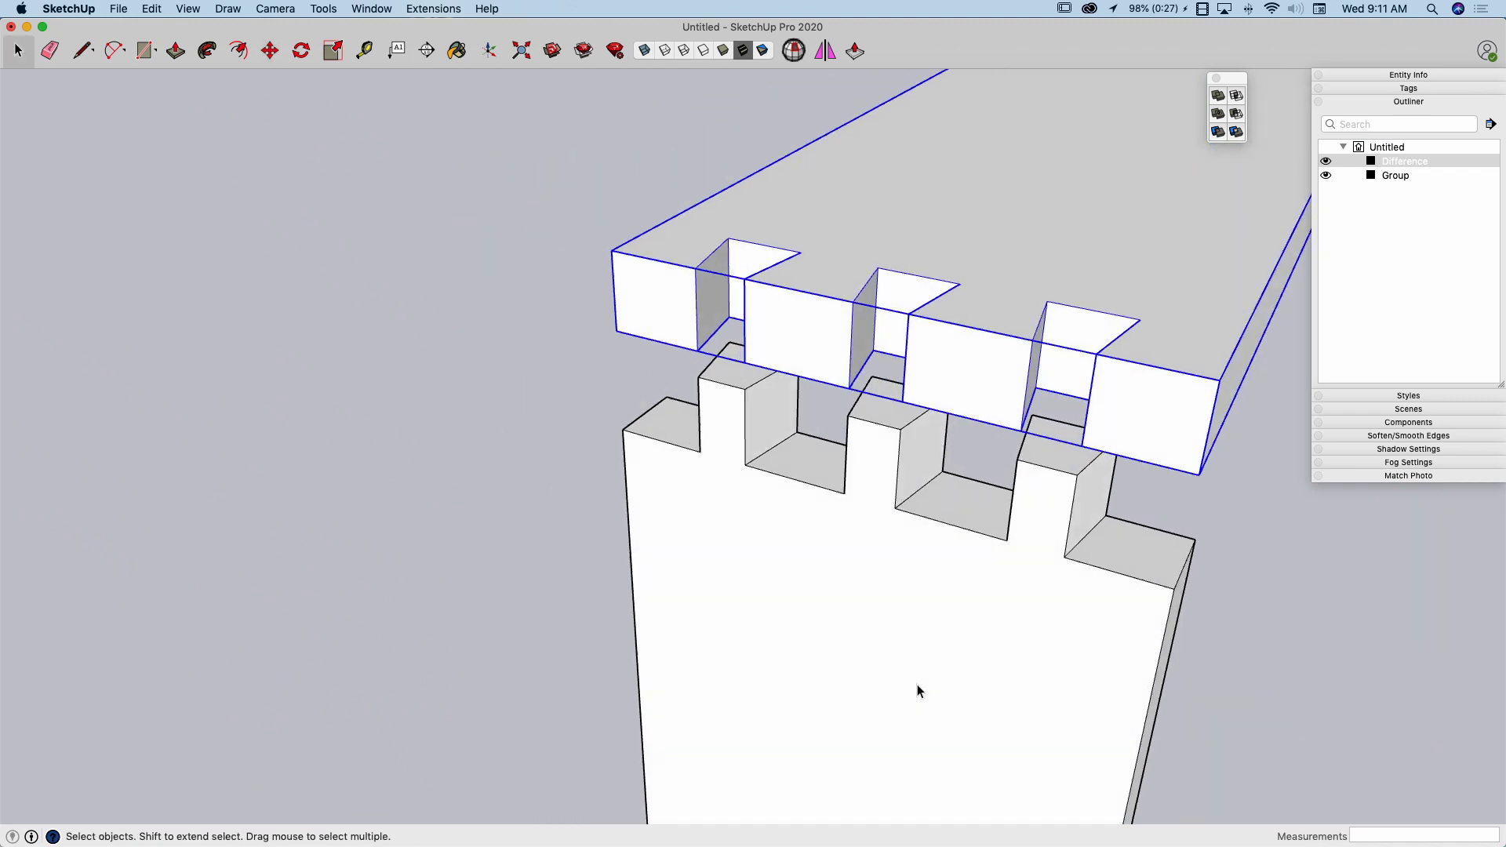
left_click(1147, 650)
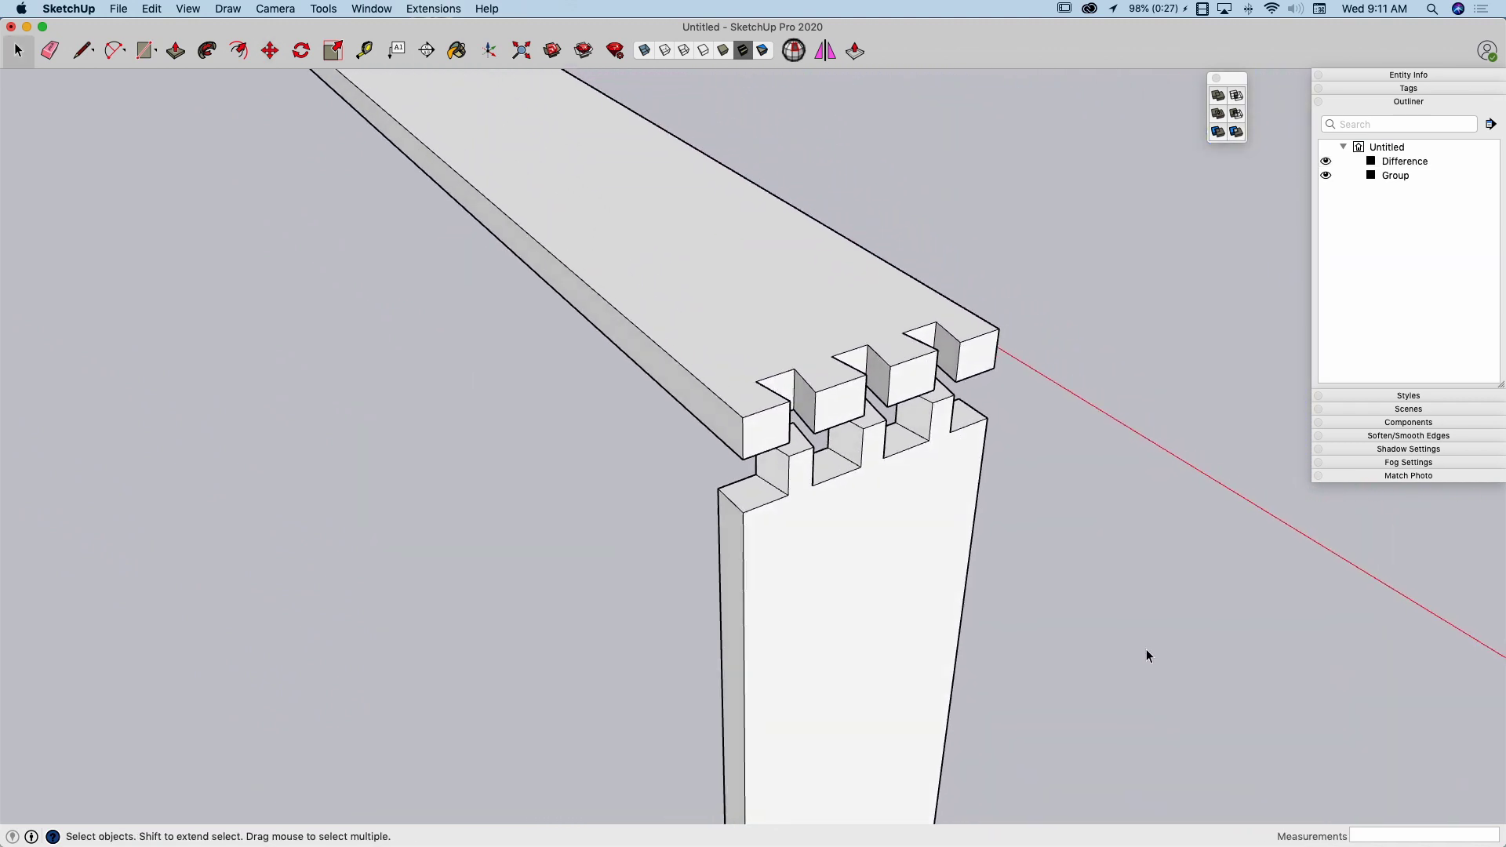